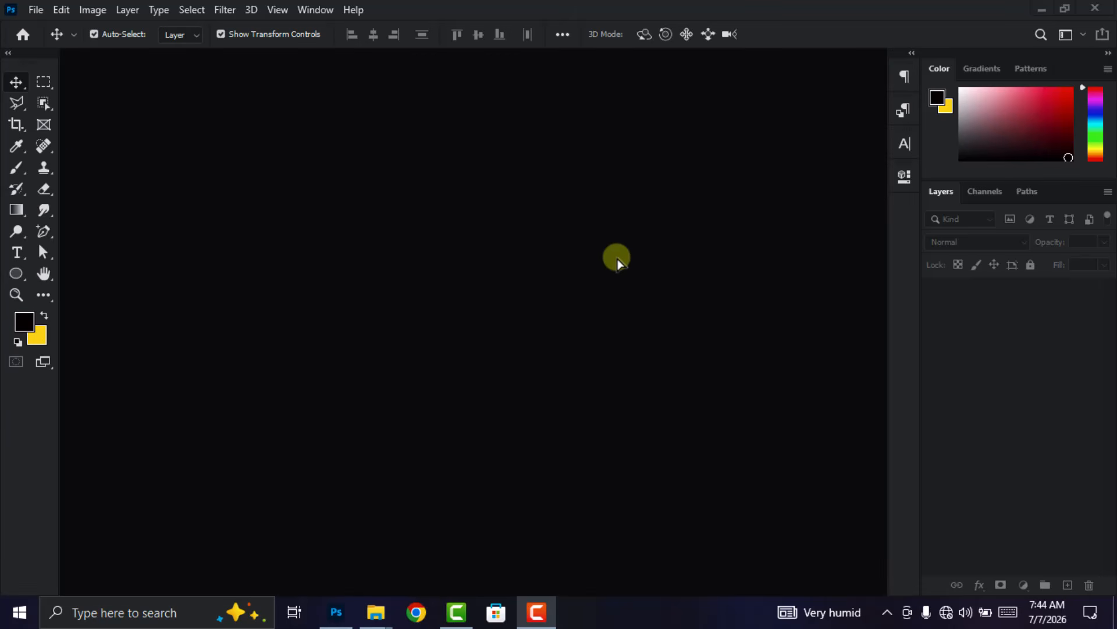
# - Create a new 4.5 x 5 inch RGB document at 300 pixels/inch with a white background
pyautogui.click(36, 10)
pyautogui.click(51, 27)
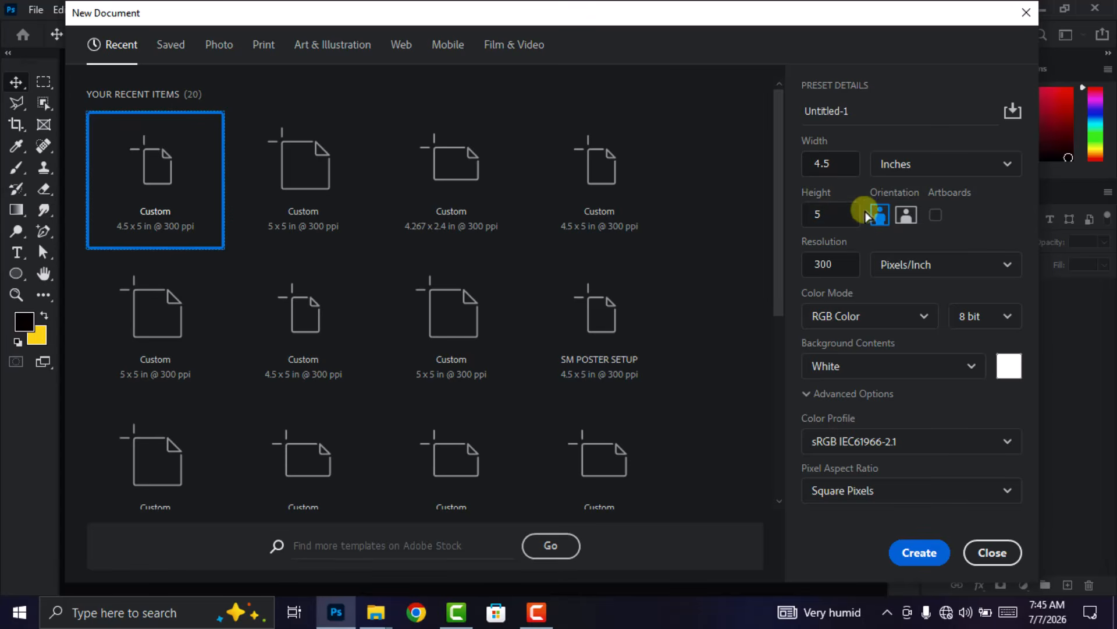
pyautogui.click(831, 215)
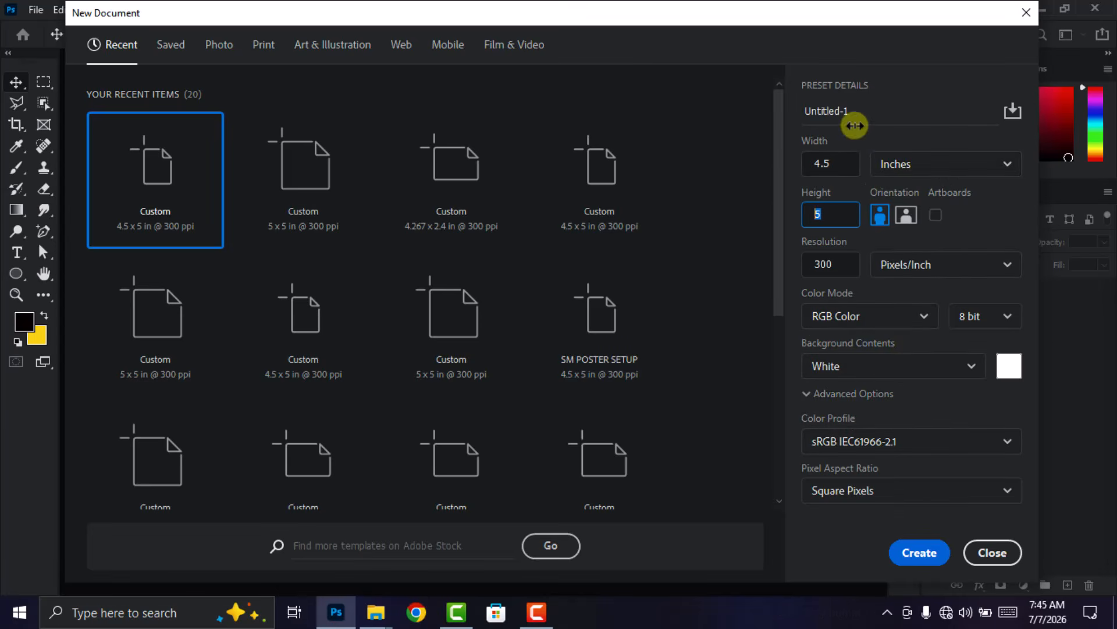
pyautogui.moveTo(855, 111); pyautogui.dragTo(787, 114)
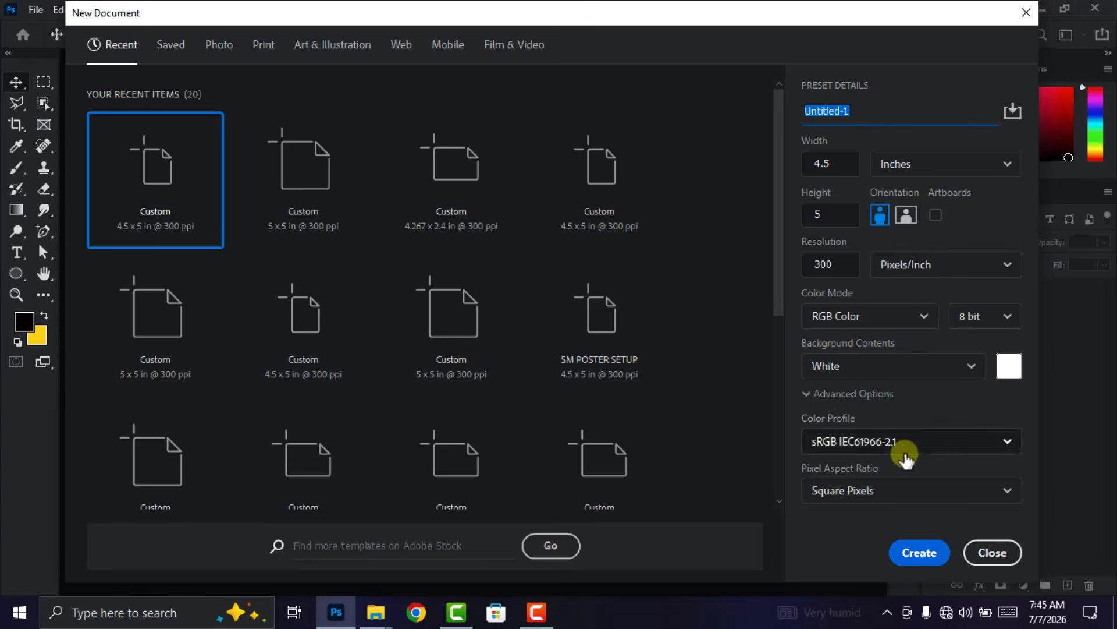
pyautogui.click(920, 556)
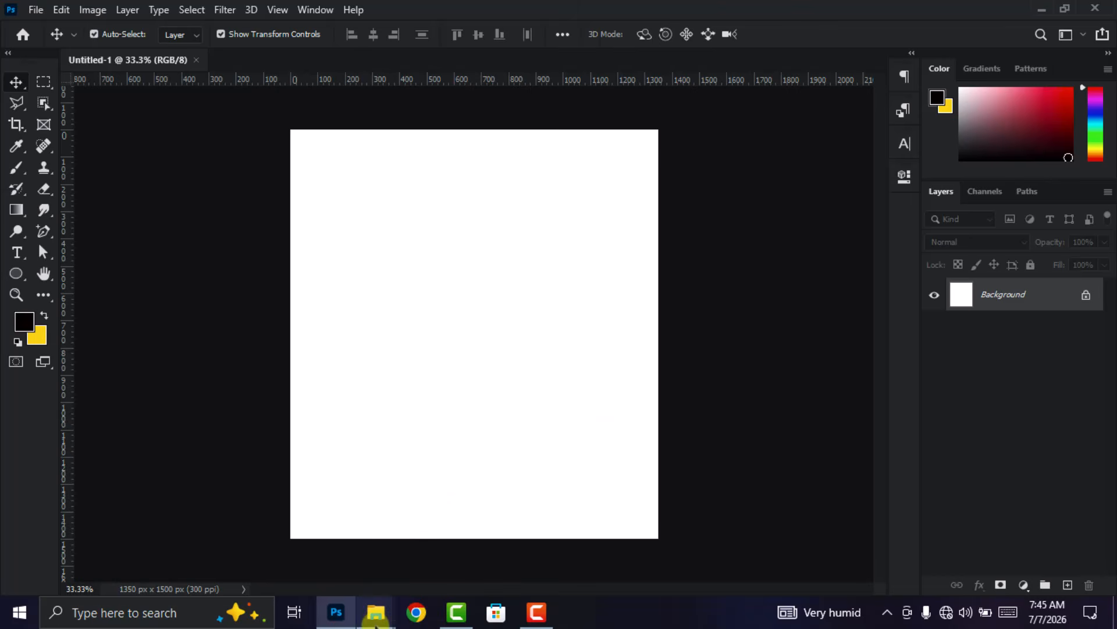
# - Place the yellow swirl image ed289b68a8c593cda3a8e029beedfe31 from the HD BACKGROUND IMAGES folder into the document
pyautogui.moveTo(376, 612)
pyautogui.click(477, 553)
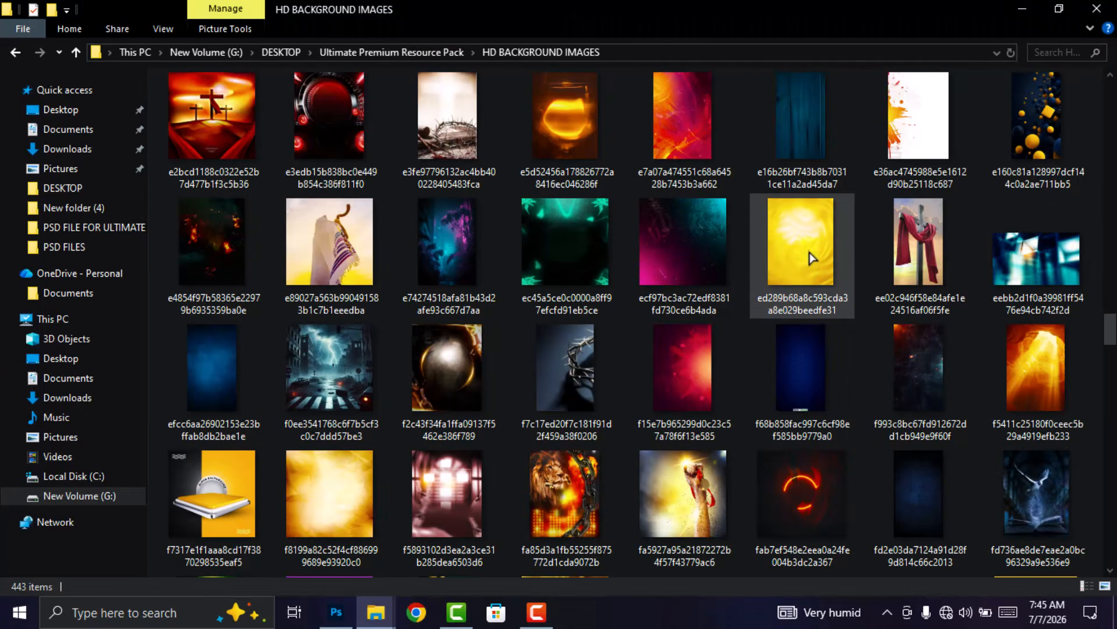
pyautogui.moveTo(812, 252); pyautogui.dragTo(471, 447)
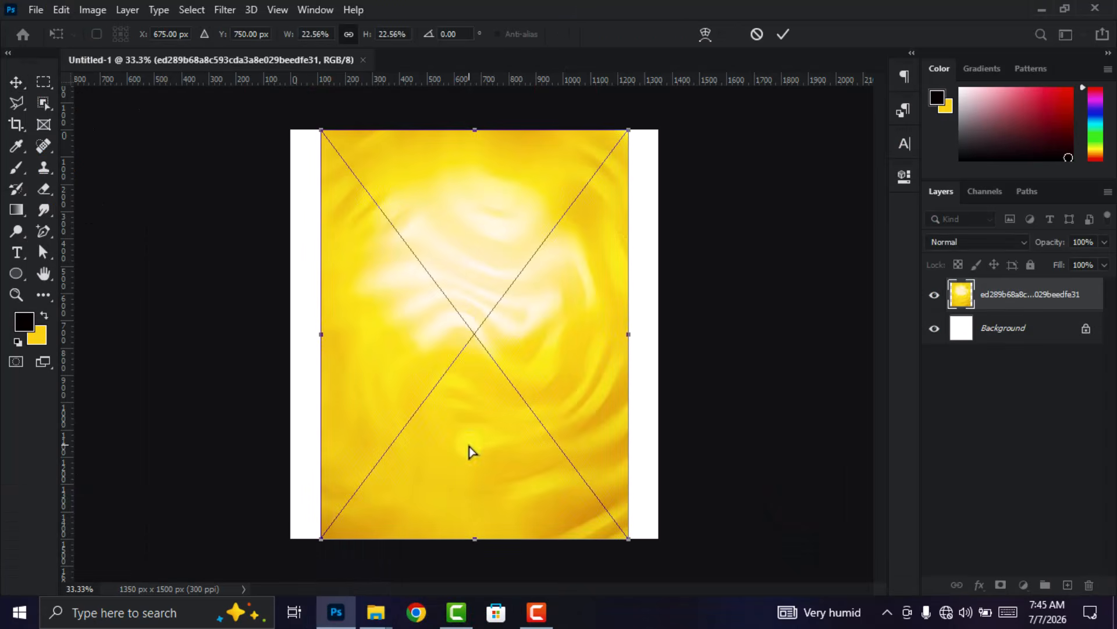
pyautogui.click(789, 39)
# - Enlarge the yellow swirl image to cover the whole canvas and shift it slightly down
pyautogui.moveTo(475, 127); pyautogui.dragTo(481, 74)
pyautogui.scroll(-4, 490, 218)
pyautogui.moveTo(475, 152); pyautogui.dragTo(474, 124)
pyautogui.moveTo(501, 256); pyautogui.dragTo(497, 299)
pyautogui.click(780, 38)
pyautogui.scroll(1, 551, 258)
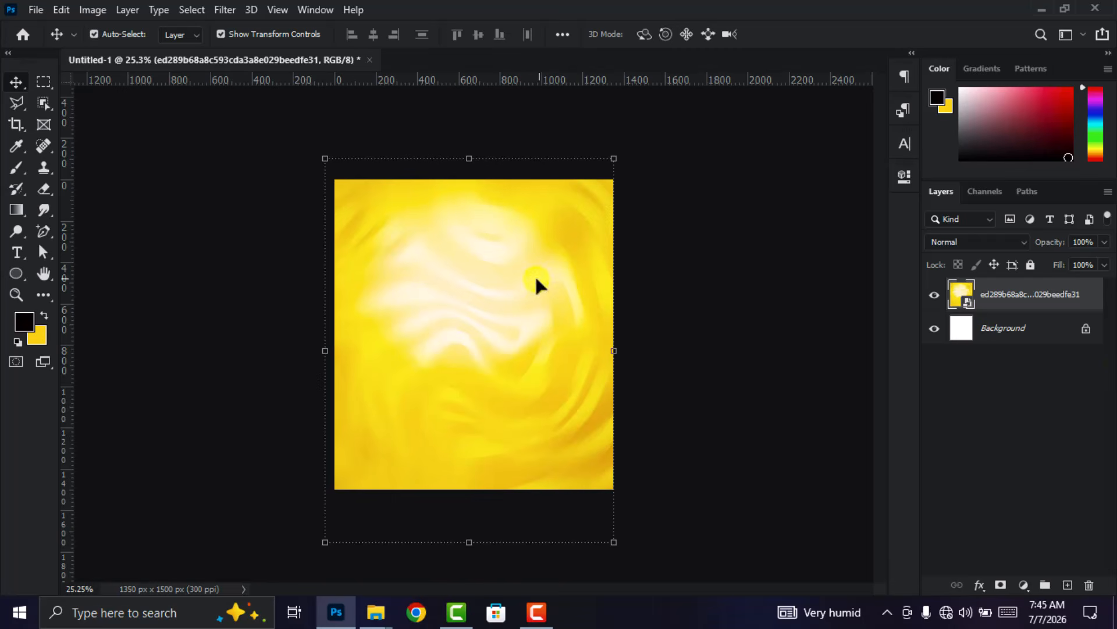
# - Apply Hue/Saturation to the yellow image with Hue -9, Saturation +100 and Lightness -2
pyautogui.click(93, 11)
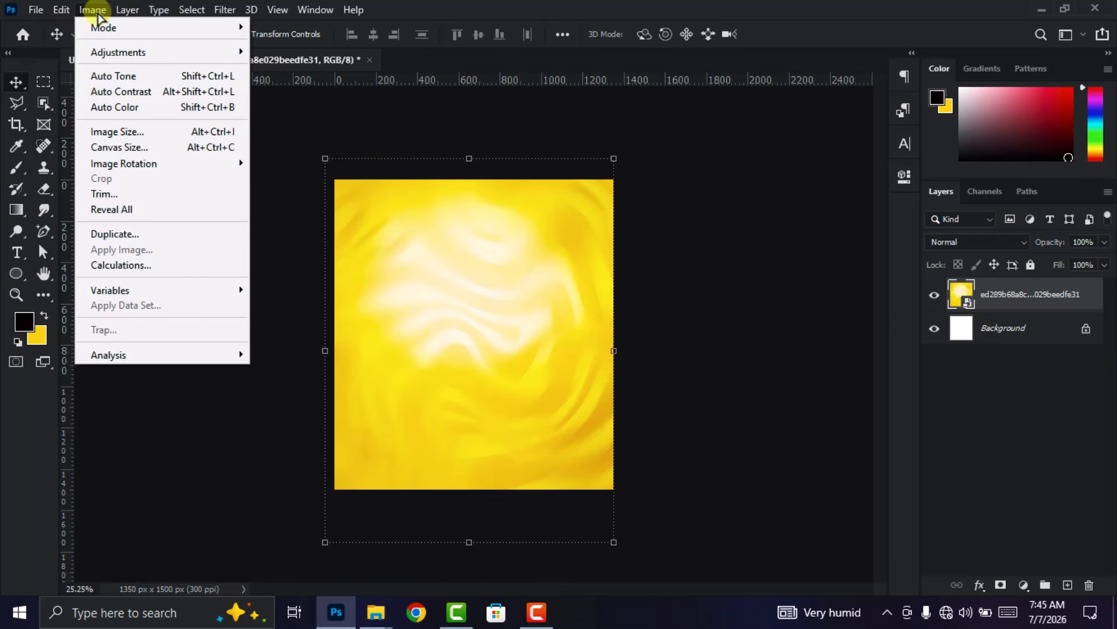
pyautogui.moveTo(120, 51)
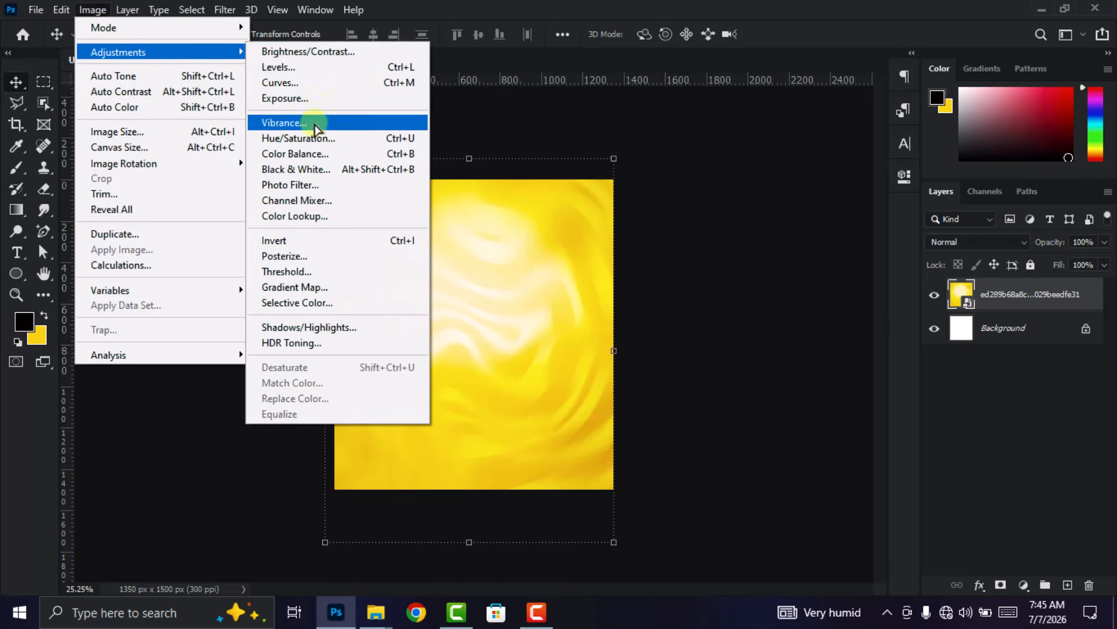
pyautogui.click(317, 142)
pyautogui.moveTo(565, 88); pyautogui.dragTo(797, 108)
pyautogui.moveTo(751, 260); pyautogui.dragTo(776, 265)
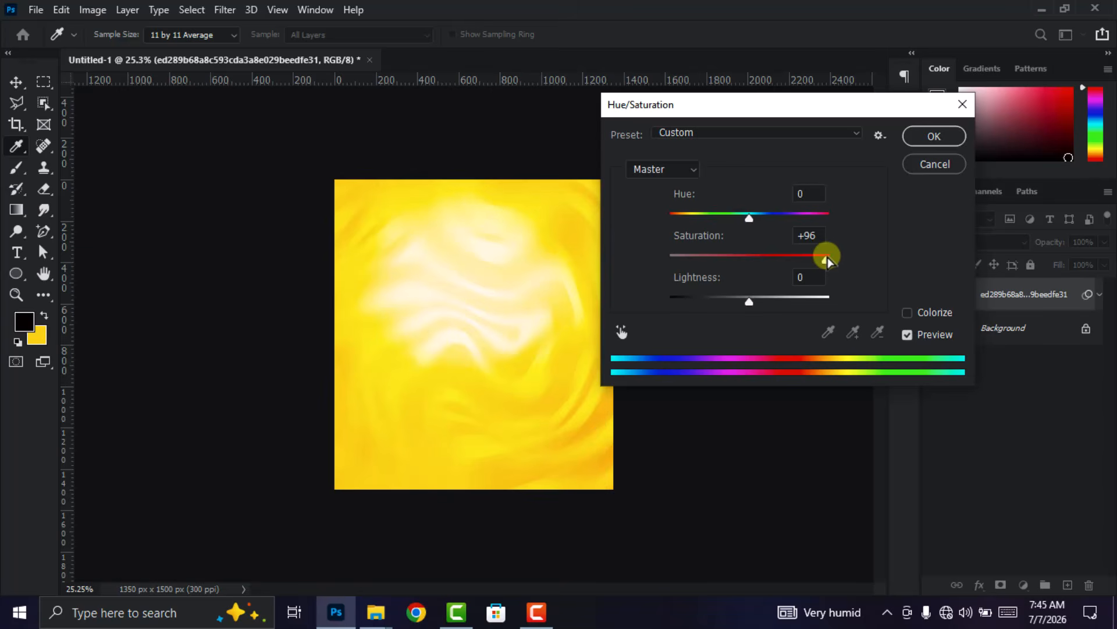
pyautogui.moveTo(831, 256); pyautogui.dragTo(832, 257)
pyautogui.moveTo(750, 218)
pyautogui.mouseDown()
pyautogui.moveTo(691, 217)
pyautogui.moveTo(743, 214)
pyautogui.mouseUp()
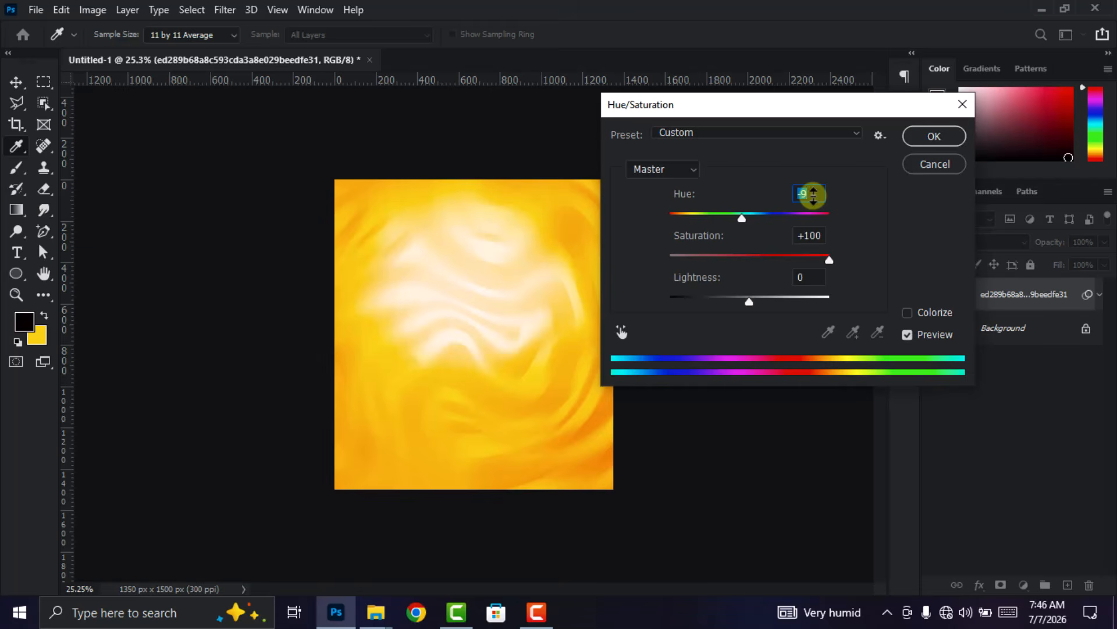
pyautogui.moveTo(747, 300); pyautogui.dragTo(746, 300)
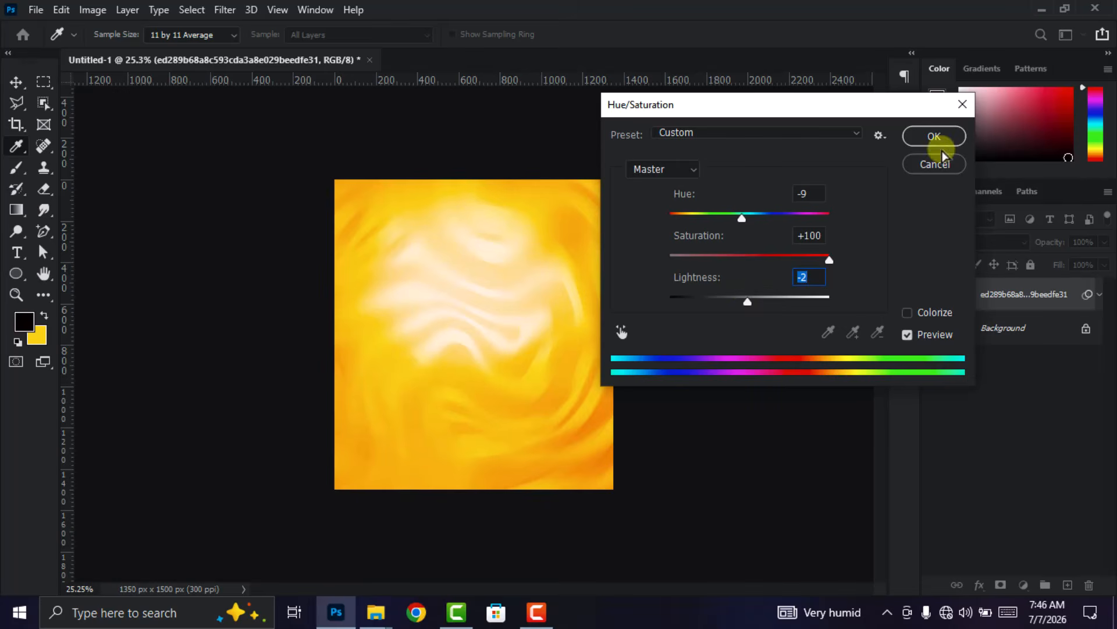
pyautogui.click(933, 137)
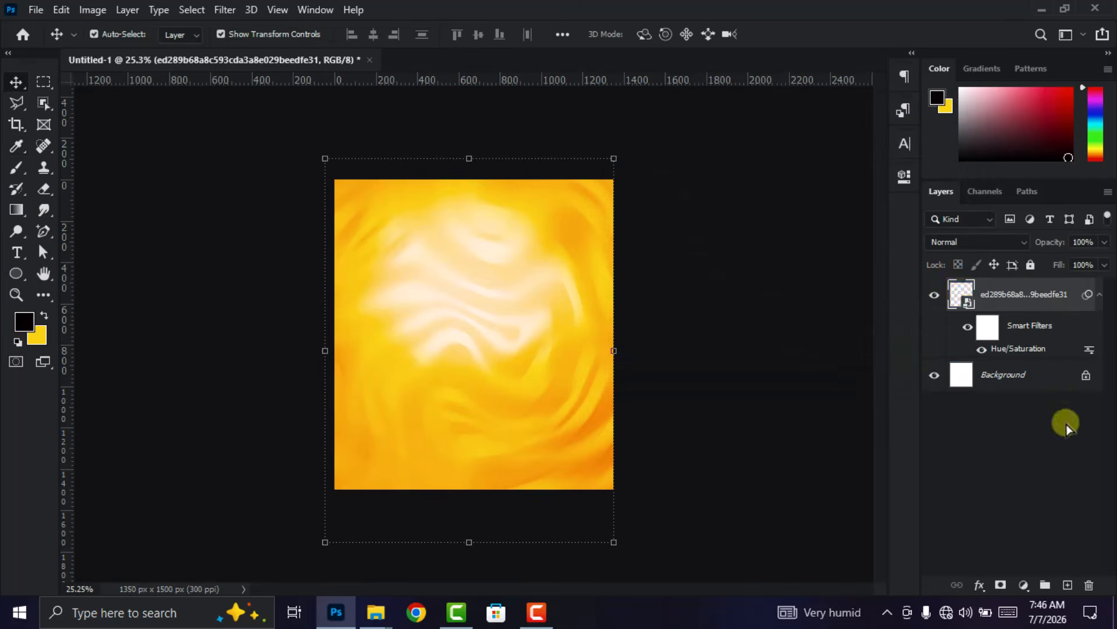
# - Collapse the yellow image layer's smart filters and rasterize the layer
pyautogui.click(1100, 295)
pyautogui.rightClick(1026, 292)
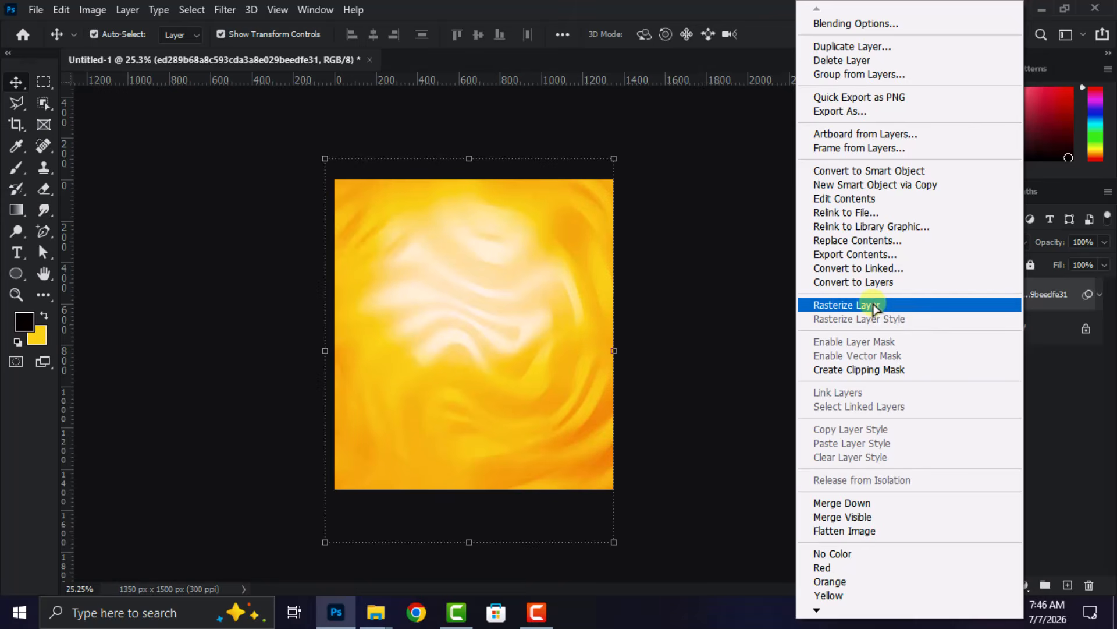
pyautogui.click(875, 305)
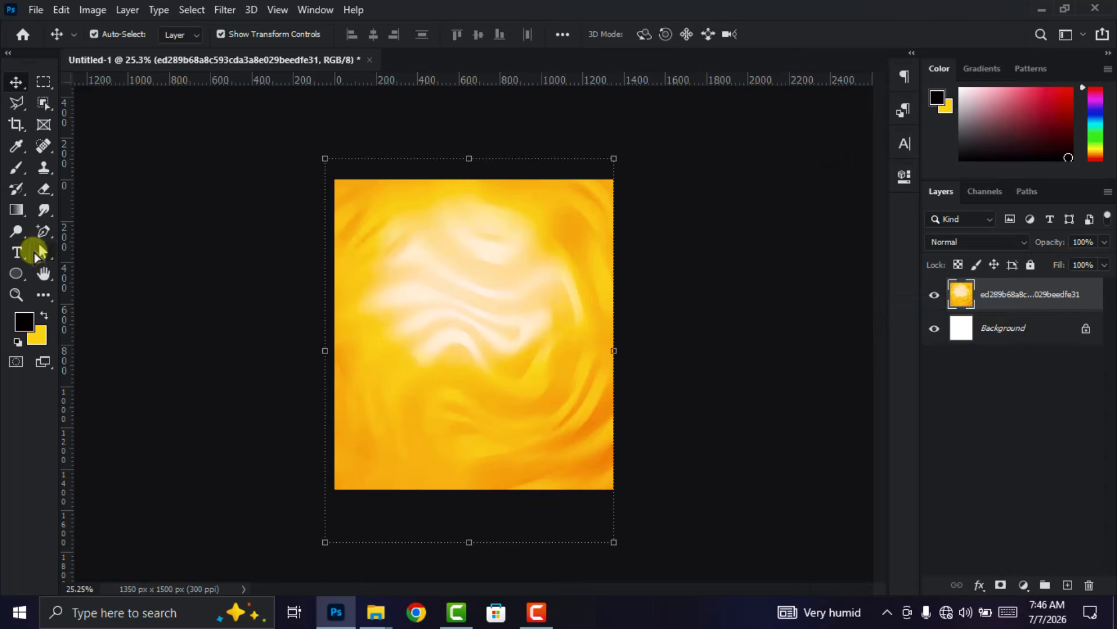
# - Erase the lower part of the yellow image with a 1457 px Soft Round eraser so it fades into the white background
pyautogui.click(43, 188)
pyautogui.rightClick(413, 364)
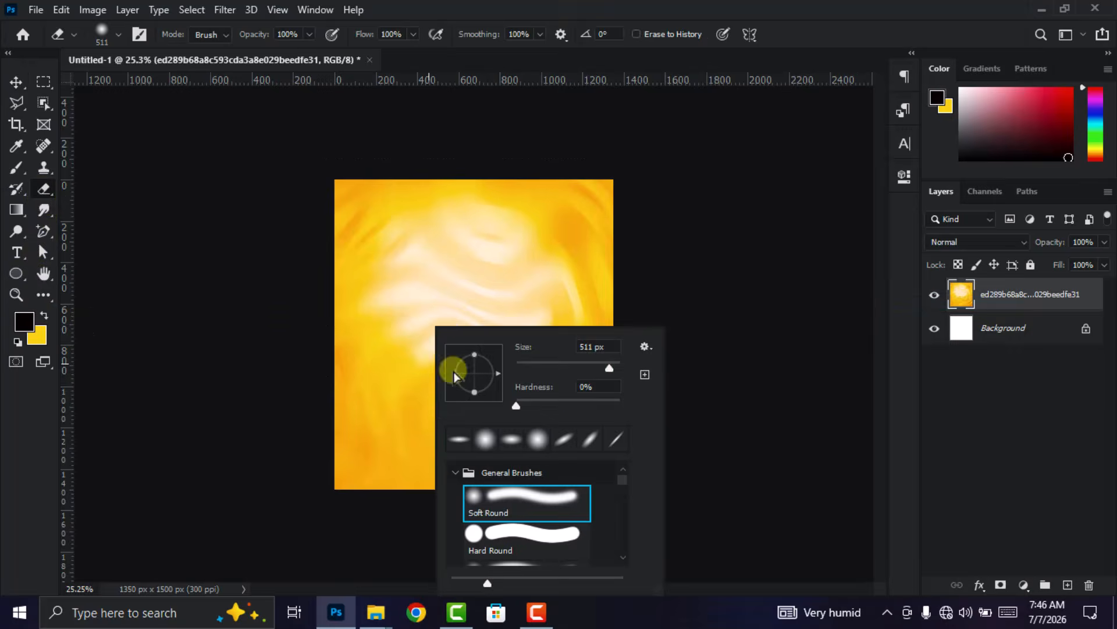
pyautogui.moveTo(615, 366); pyautogui.dragTo(612, 366)
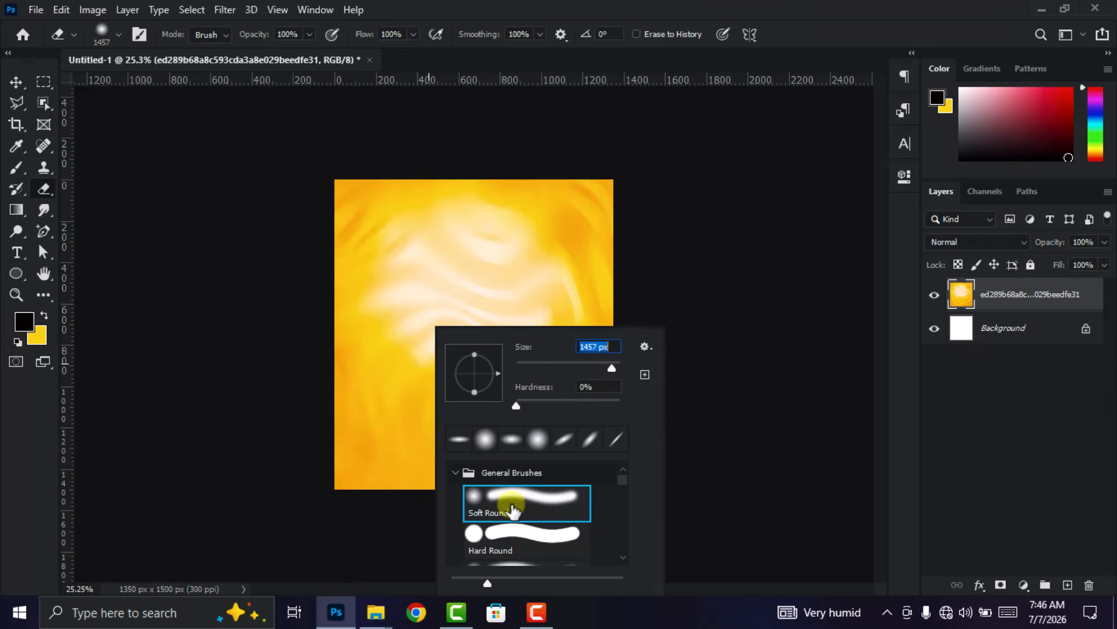
pyautogui.click(835, 43)
pyautogui.moveTo(636, 481)
pyautogui.mouseDown()
pyautogui.moveTo(126, 502)
pyautogui.moveTo(252, 471)
pyautogui.moveTo(718, 460)
pyautogui.moveTo(341, 491)
pyautogui.moveTo(448, 503)
pyautogui.moveTo(621, 493)
pyautogui.moveTo(585, 499)
pyautogui.moveTo(674, 479)
pyautogui.moveTo(549, 480)
pyautogui.moveTo(657, 454)
pyautogui.moveTo(602, 478)
pyautogui.moveTo(647, 474)
pyautogui.moveTo(360, 483)
pyautogui.mouseUp()
pyautogui.click(19, 82)
pyautogui.click(132, 152)
pyautogui.scroll(1, 575, 408)
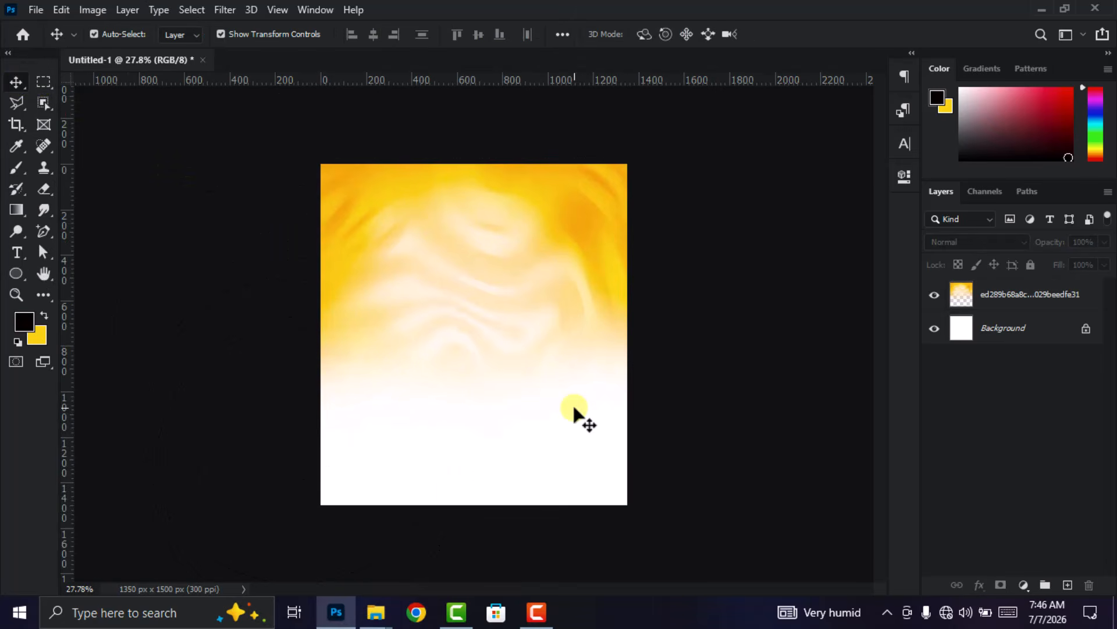
# - Draw a black circle about 853 px in diameter over the middle of the canvas with the Ellipse tool
pyautogui.click(16, 273)
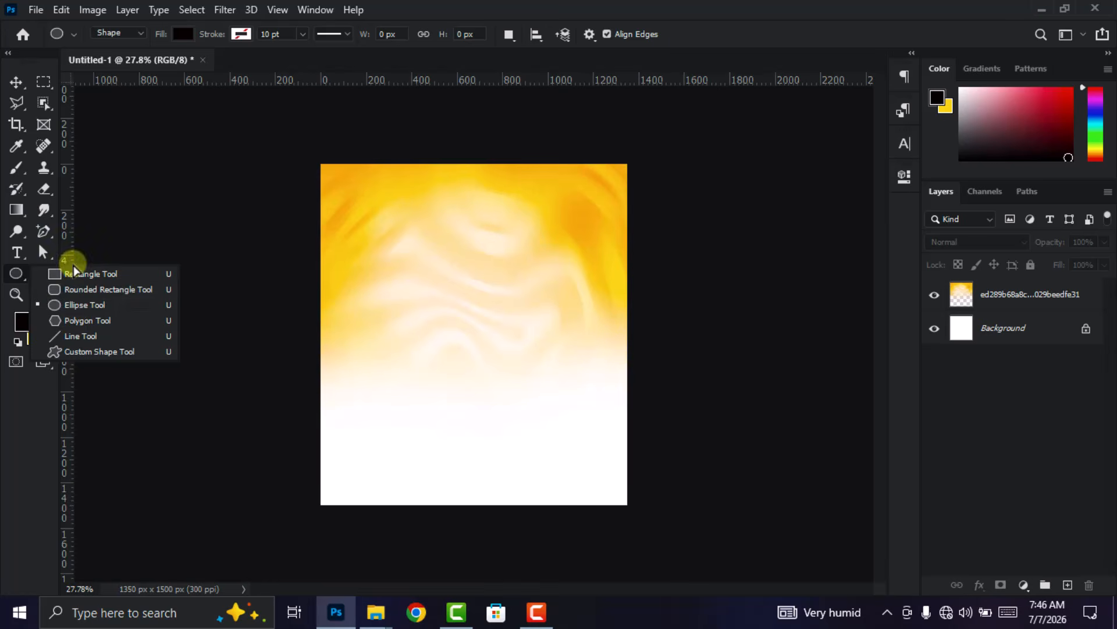
pyautogui.click(88, 307)
pyautogui.moveTo(386, 257); pyautogui.dragTo(581, 463)
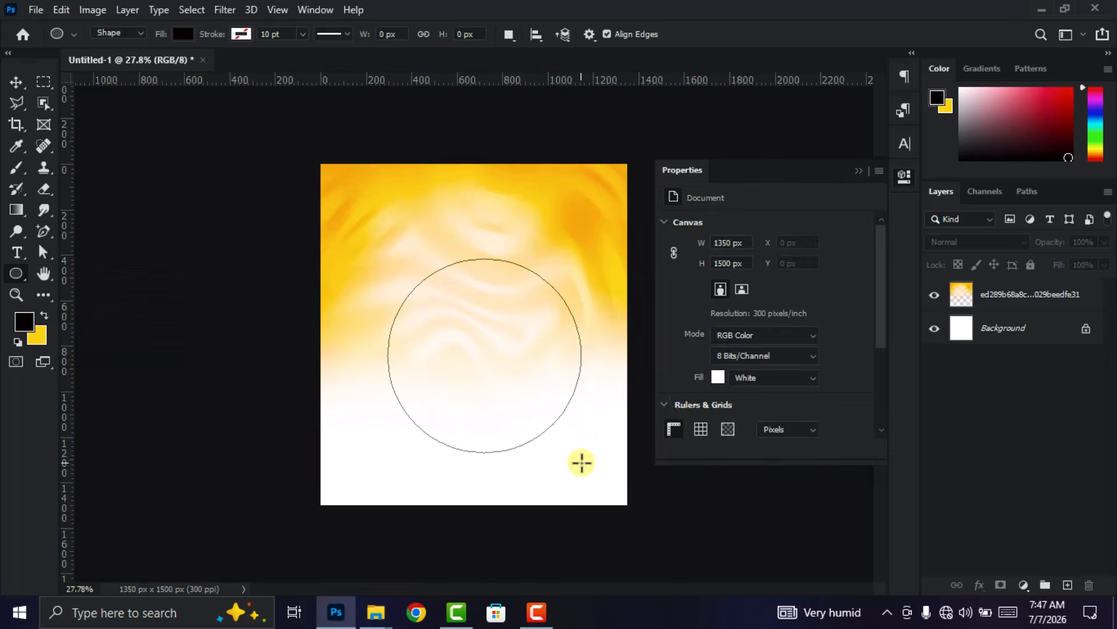
# - Move the black circle into the upper half of the canvas and scale it to about 85%
pyautogui.click(16, 81)
pyautogui.moveTo(491, 386); pyautogui.dragTo(469, 317)
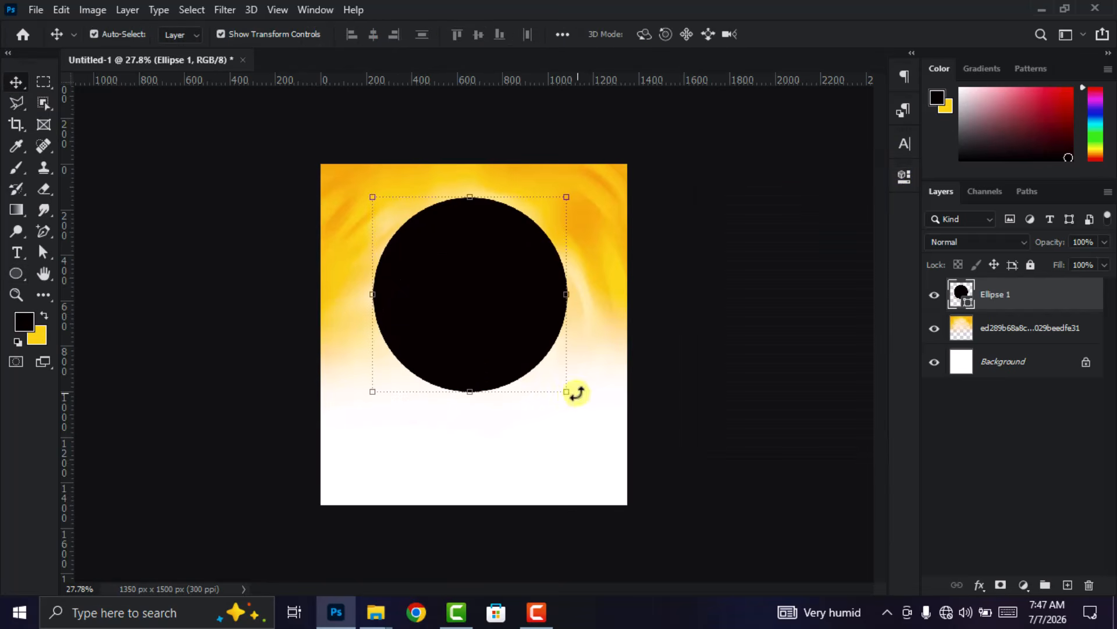
pyautogui.moveTo(571, 394); pyautogui.dragTo(539, 363)
pyautogui.moveTo(457, 295); pyautogui.dragTo(480, 297)
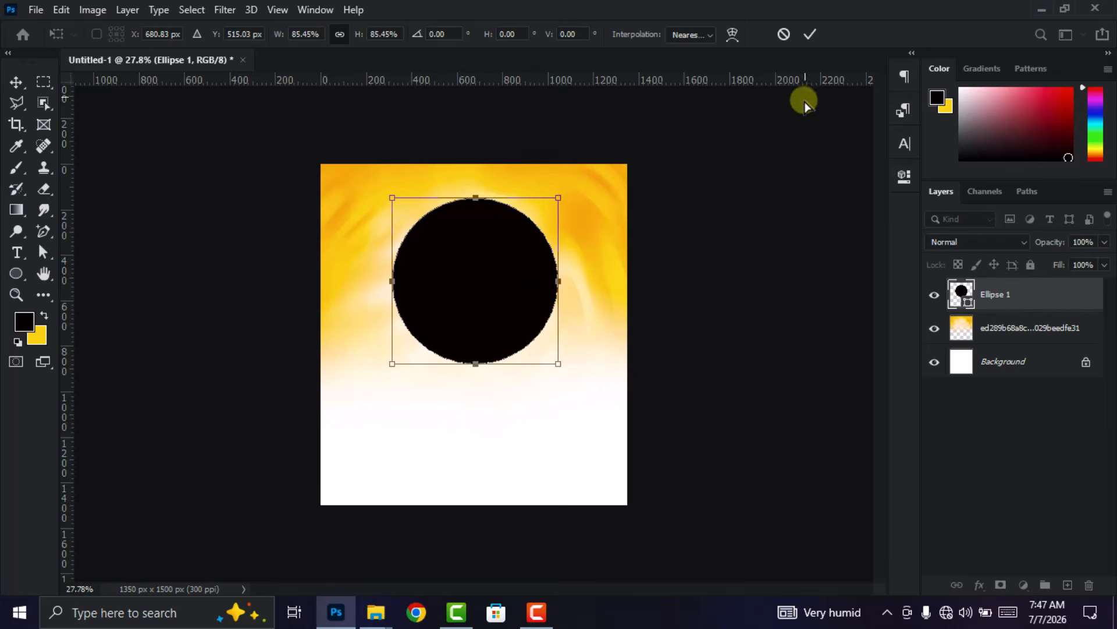
pyautogui.click(807, 36)
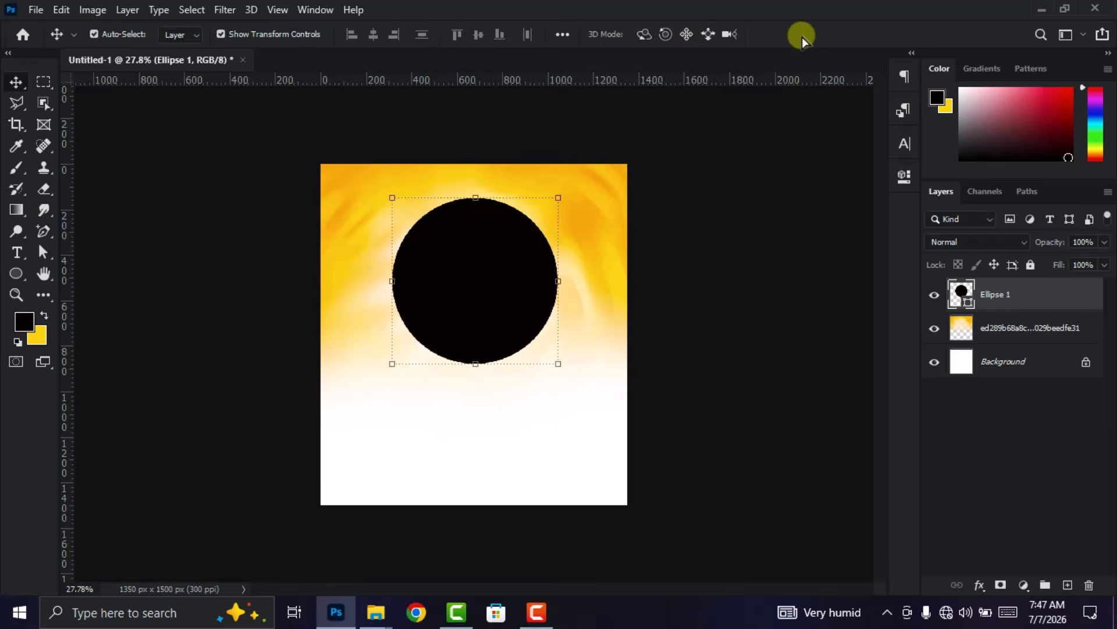
# - Set alignment to Canvas and align the circle's horizontal center to it
pyautogui.click(562, 35)
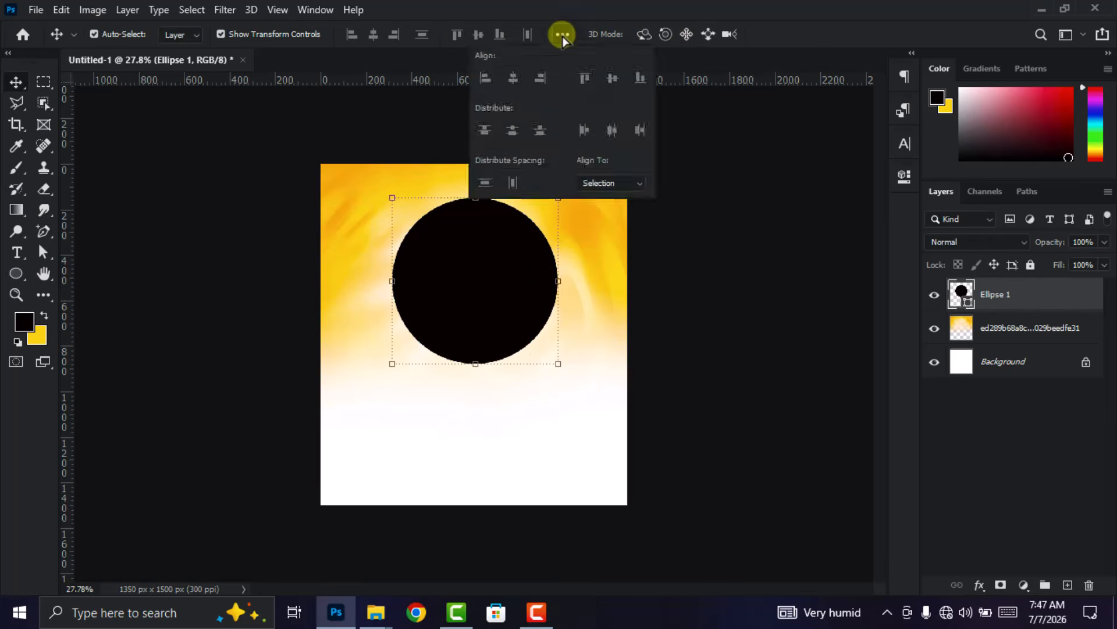
pyautogui.click(624, 185)
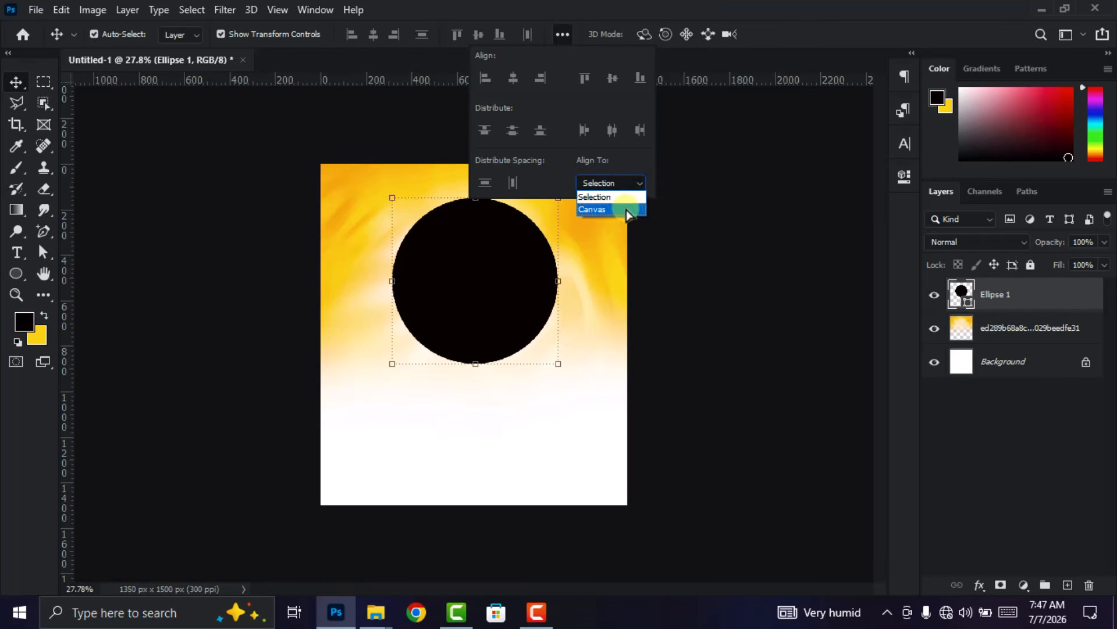
pyautogui.click(630, 209)
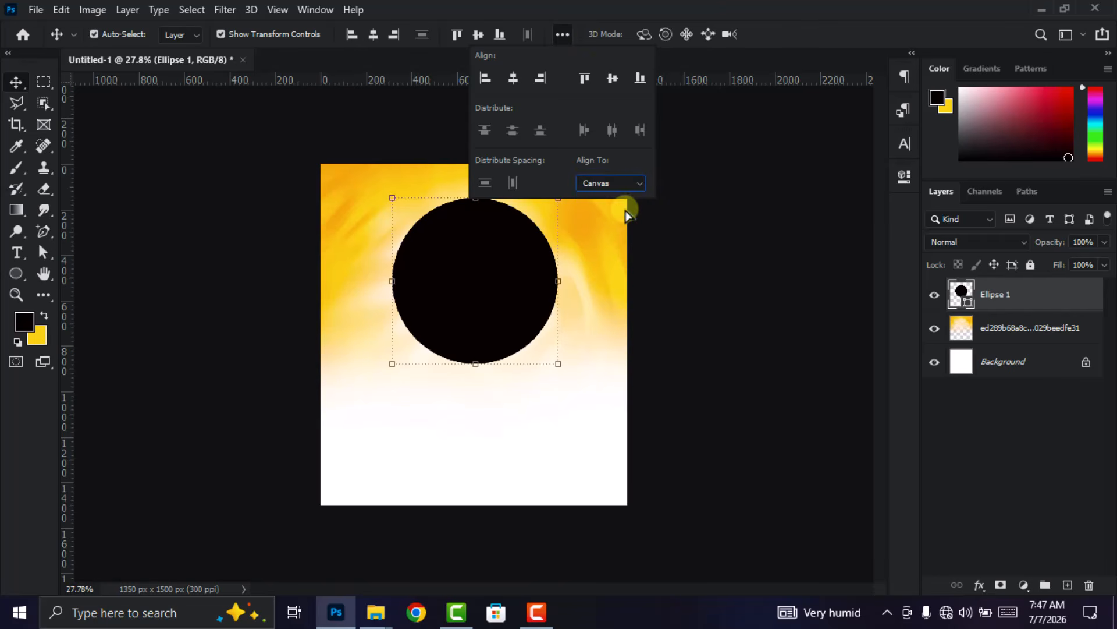
pyautogui.click(513, 77)
pyautogui.click(562, 35)
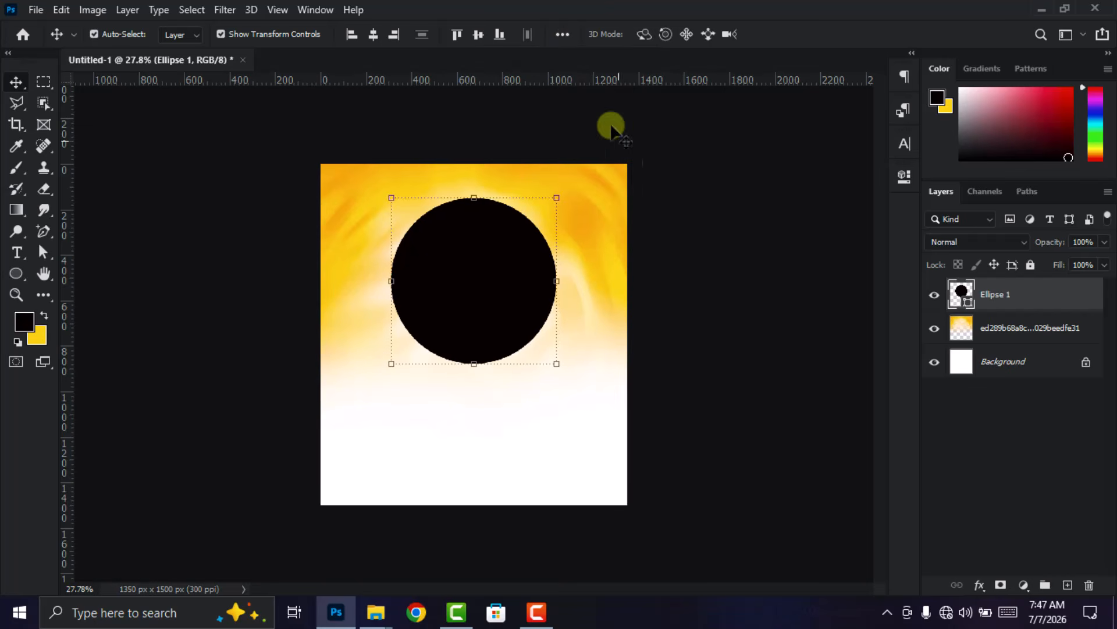
# - Change the circle's fill to dark red #61000b and rasterize the Ellipse 1 layer
pyautogui.doubleClick(961, 291)
pyautogui.moveTo(885, 307)
pyautogui.mouseDown()
pyautogui.moveTo(893, 243)
pyautogui.moveTo(890, 366)
pyautogui.mouseUp()
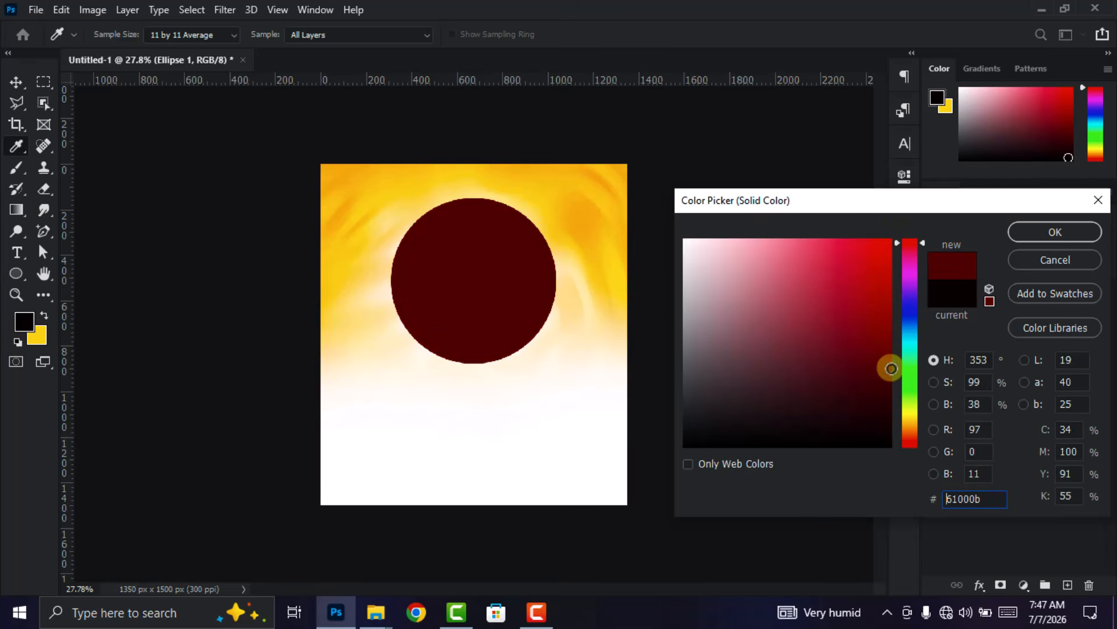
pyautogui.click(928, 499)
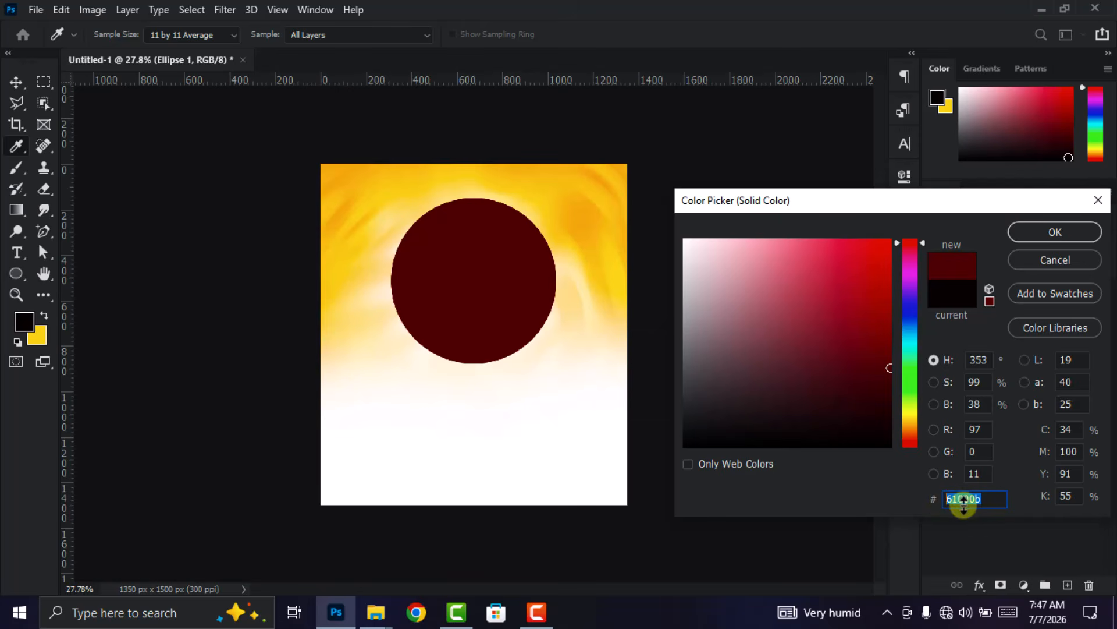
pyautogui.click(1052, 233)
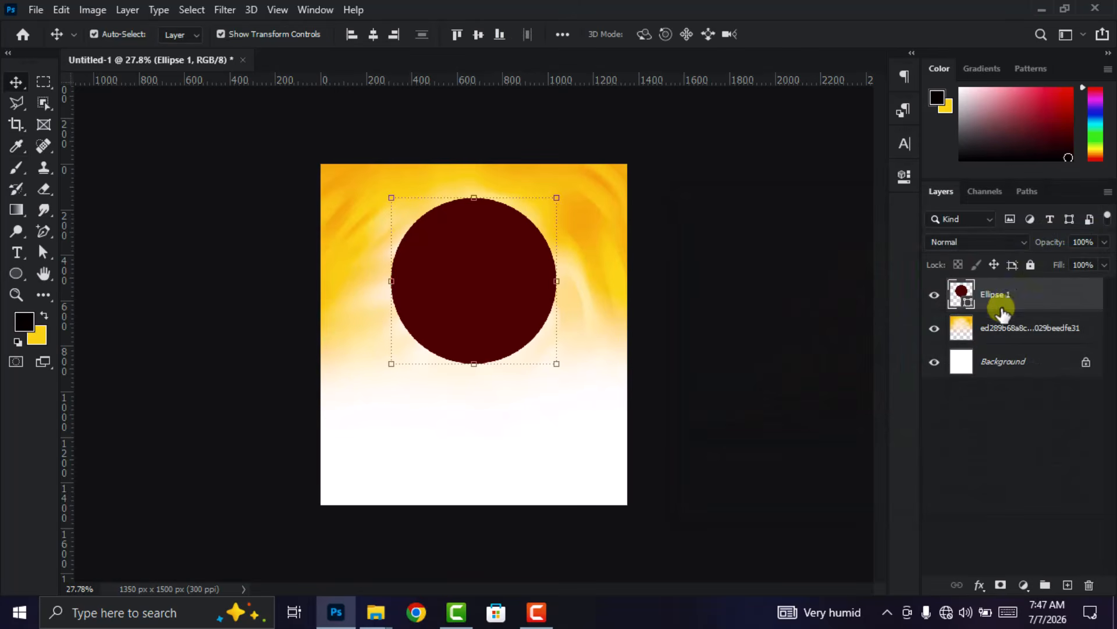
pyautogui.rightClick(1006, 300)
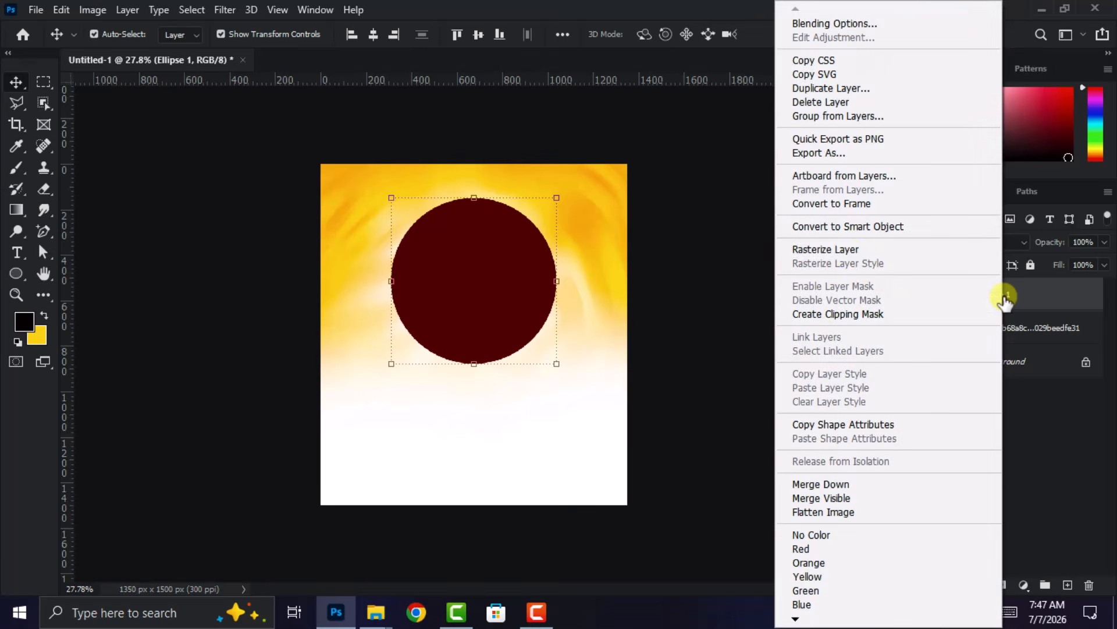
pyautogui.click(851, 251)
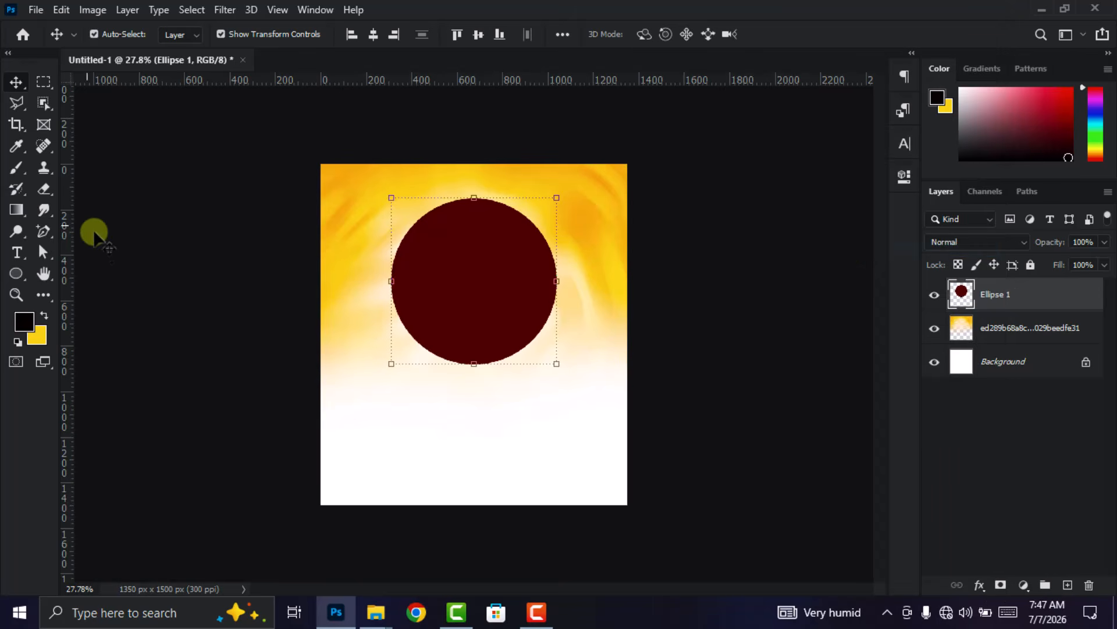
# - Fade out the center of the dark red circle with a 700 px soft round Eraser, leaving a dark rim
pyautogui.click(48, 190)
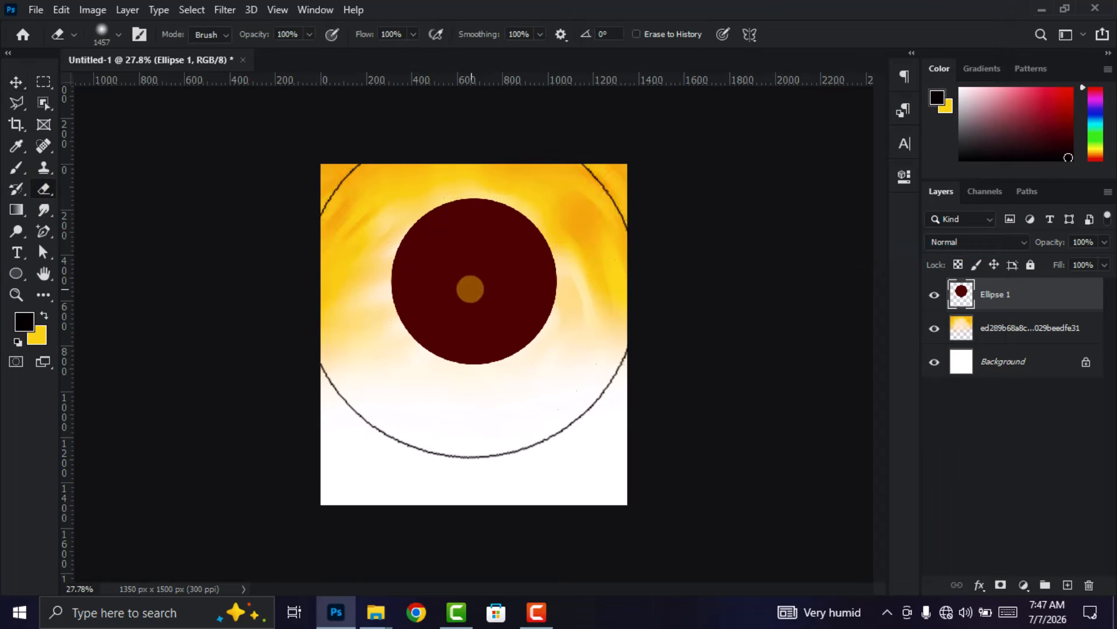
pyautogui.rightClick(477, 286)
pyautogui.moveTo(639, 319)
pyautogui.mouseDown()
pyautogui.moveTo(531, 300)
pyautogui.moveTo(639, 298)
pyautogui.mouseUp()
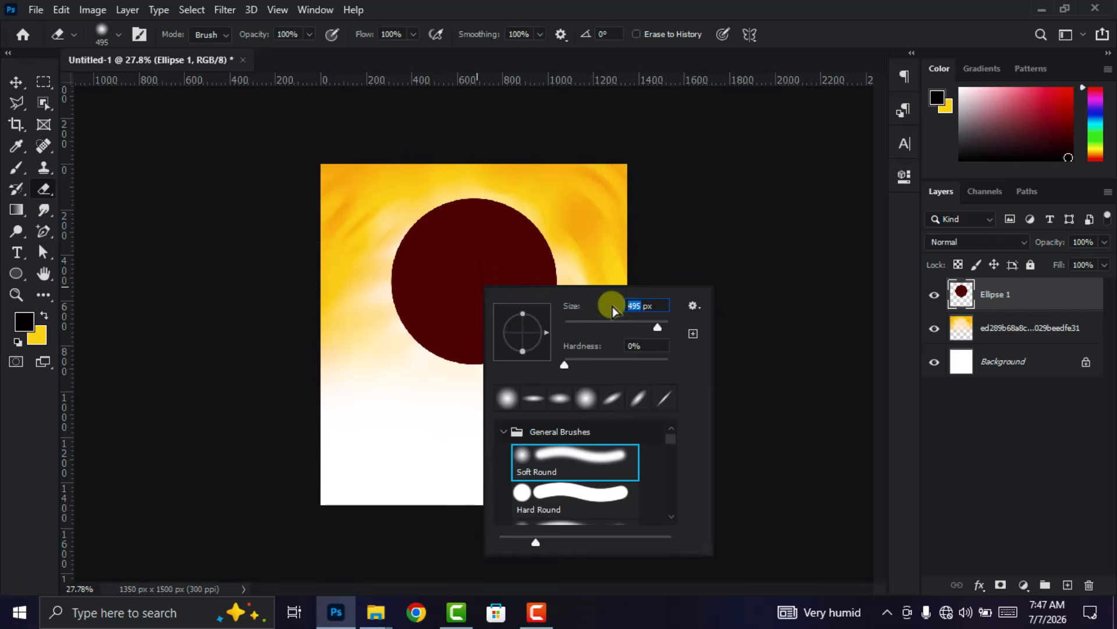
pyautogui.write('700')
pyautogui.press('Return')
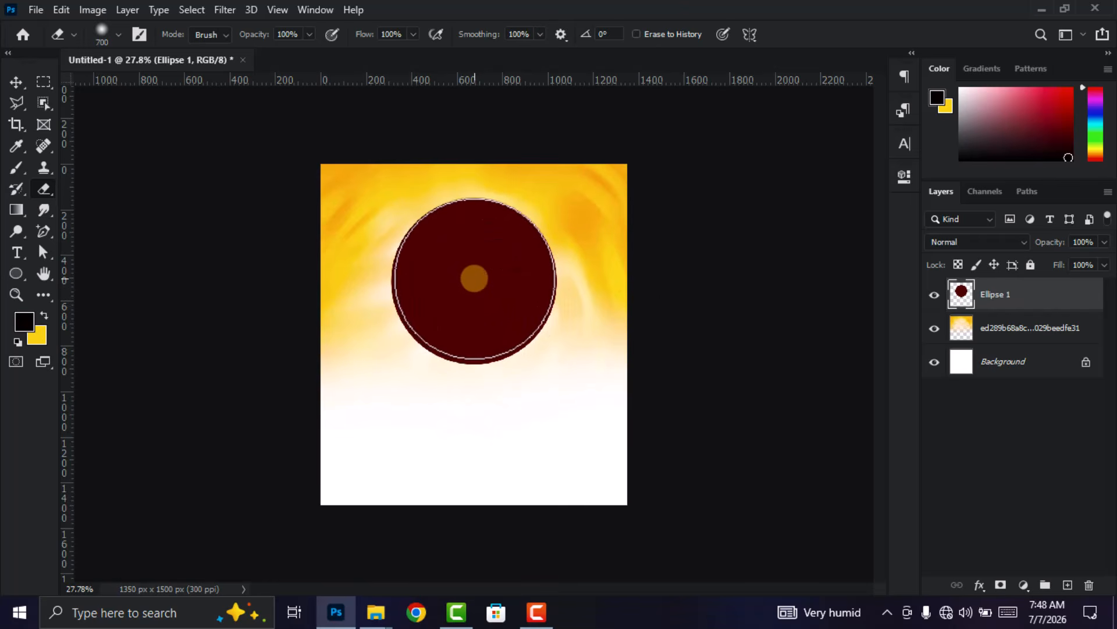
pyautogui.click(473, 281)
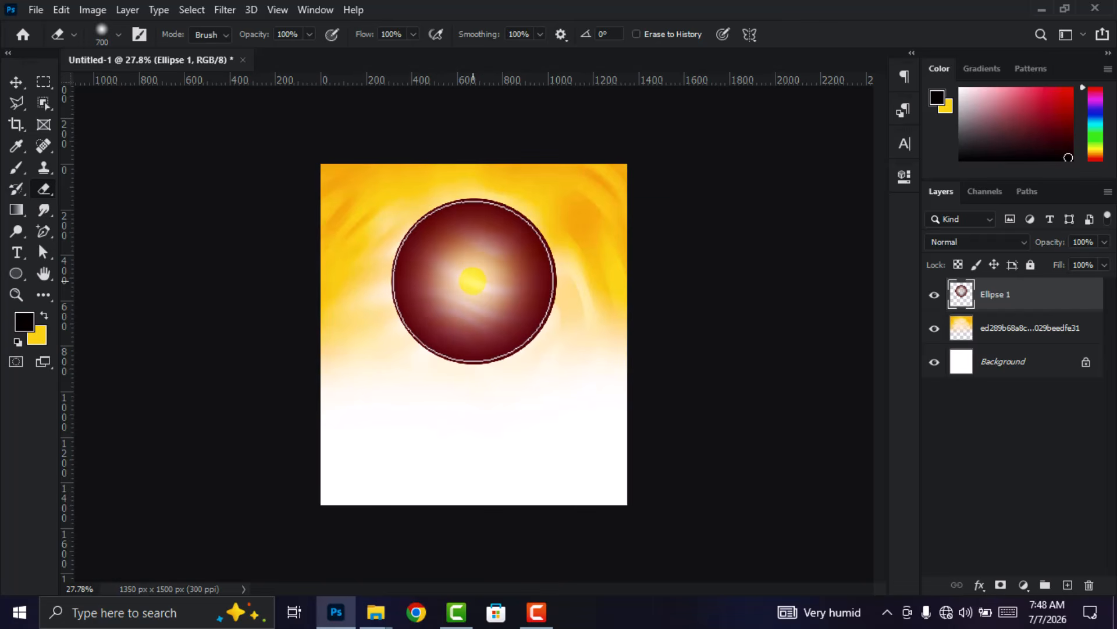
pyautogui.click(473, 282)
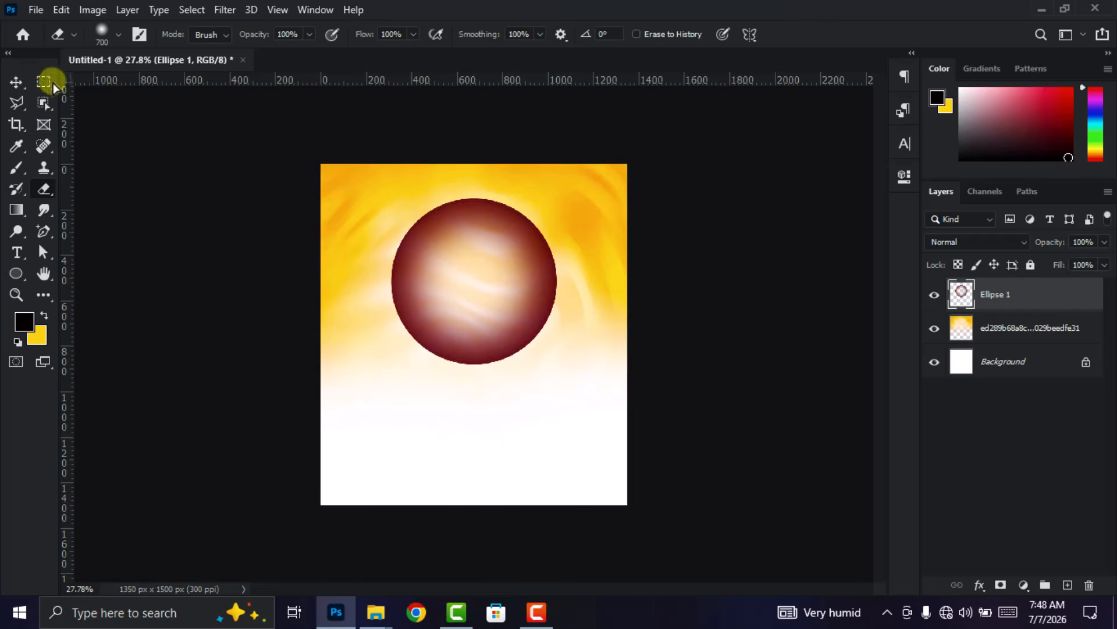
# - Lock the orange-yellow background image layer and move the faded circle slightly upward on the canvas
pyautogui.click(16, 82)
pyautogui.moveTo(460, 283); pyautogui.dragTo(470, 271)
pyautogui.click(1028, 331)
pyautogui.click(1034, 263)
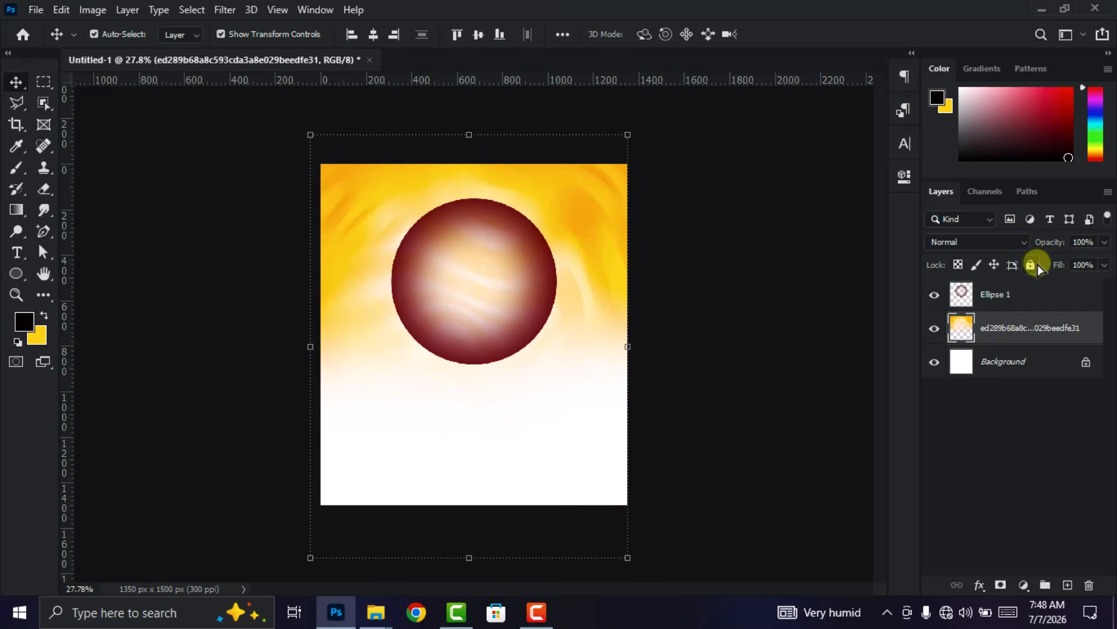
pyautogui.click(1056, 293)
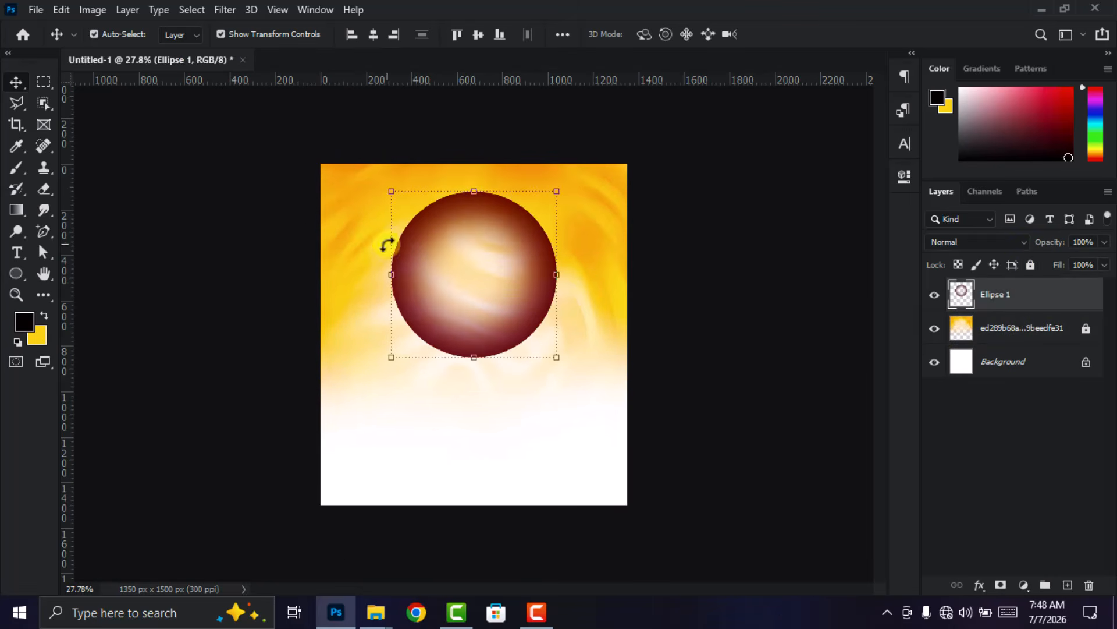
# - Outline a narrow wedge across the circle's upper-right rim with the Polygonal Lasso and cut it to a new layer
pyautogui.click(17, 105)
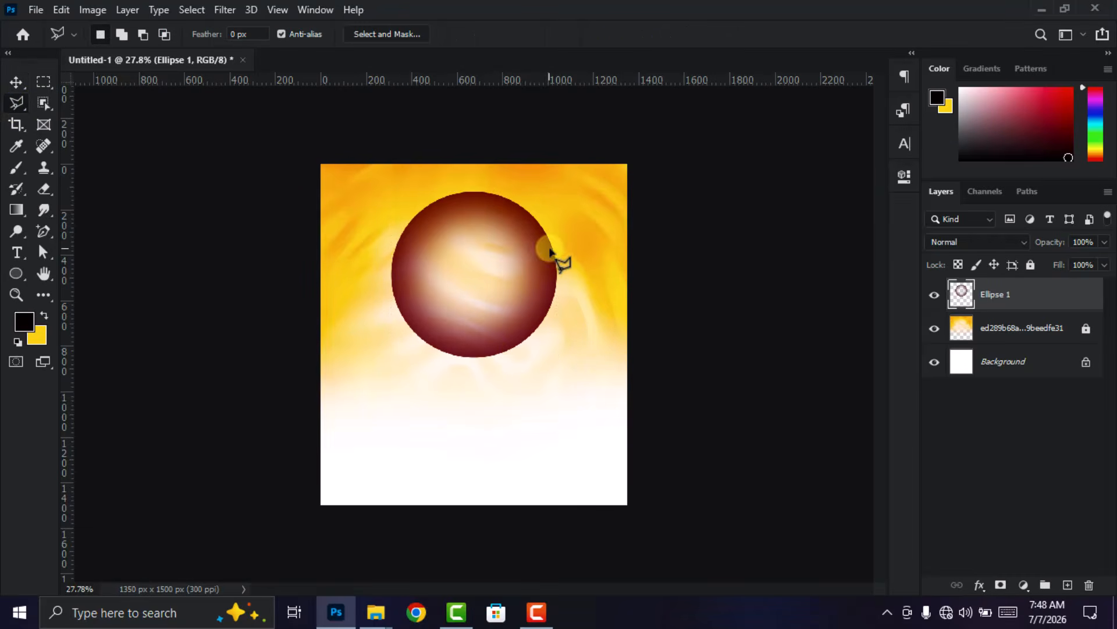
pyautogui.click(540, 215)
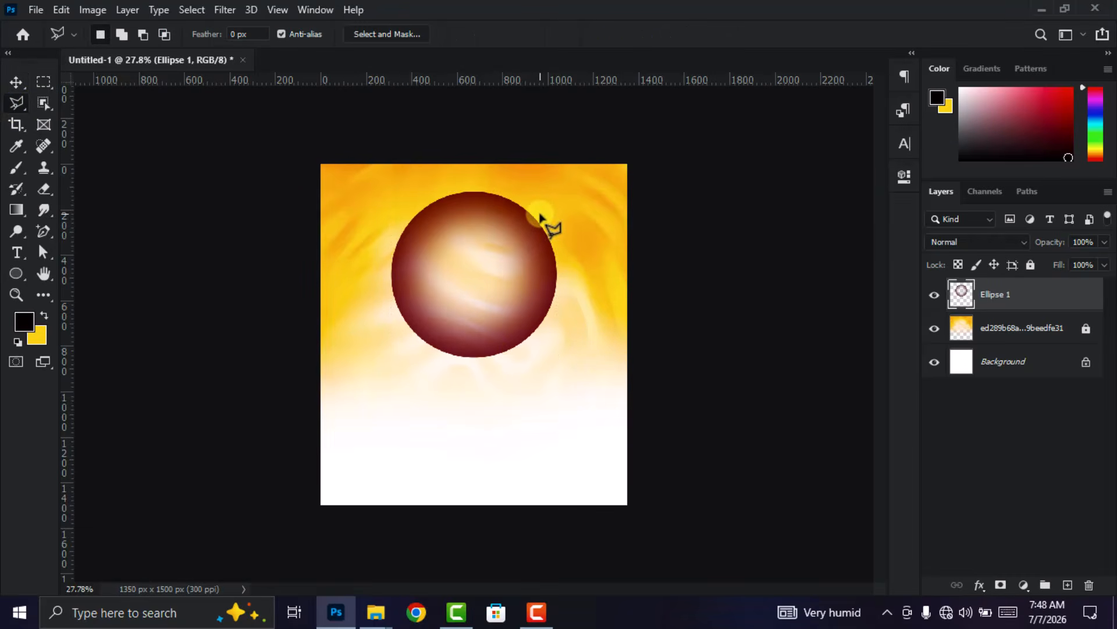
pyautogui.click(524, 254)
pyautogui.click(554, 204)
pyautogui.click(539, 230)
pyautogui.rightClick(539, 232)
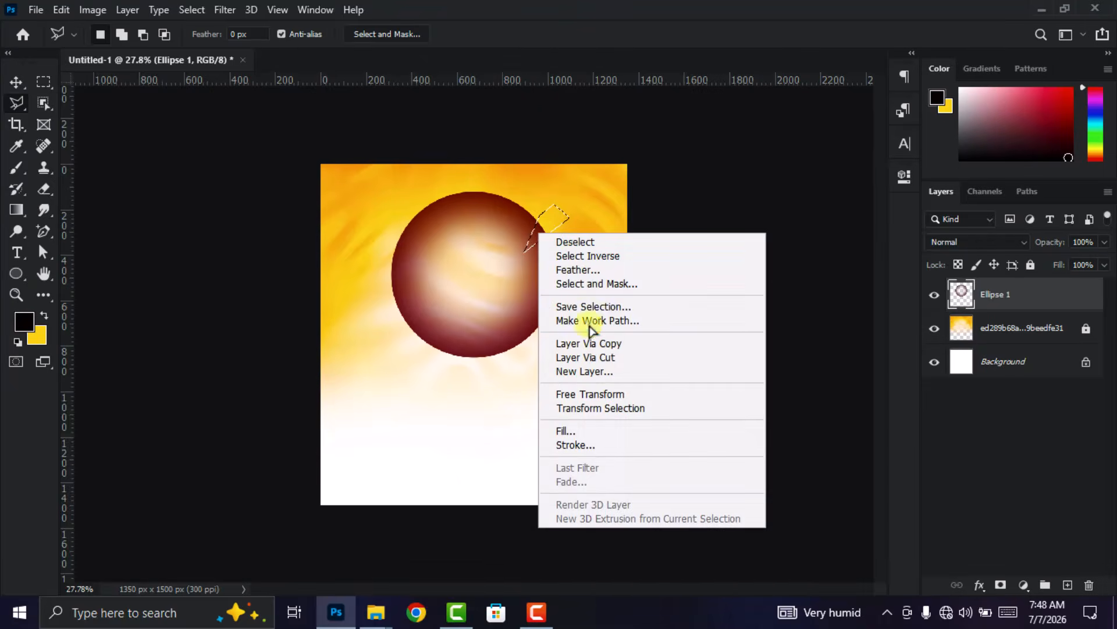
pyautogui.click(587, 358)
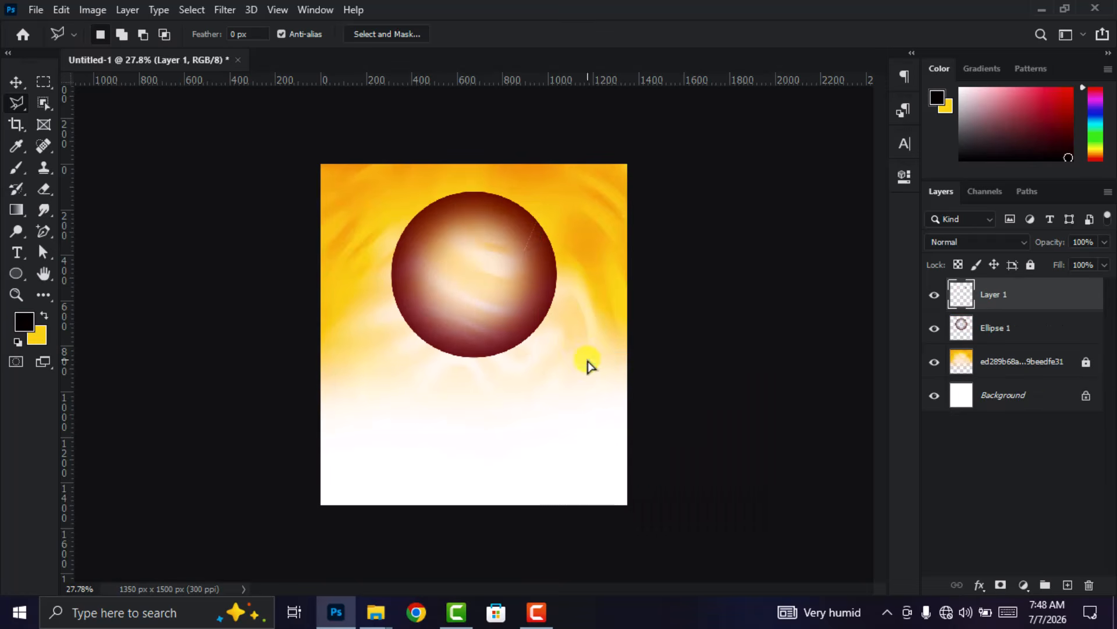
# - Enlarge the cut wedge and move it outward so it points away from the gap in the circle's upper-right rim
pyautogui.click(16, 81)
pyautogui.hotkey('ctrl', '+')
pyautogui.moveTo(550, 214); pyautogui.dragTo(604, 156)
pyautogui.moveTo(592, 227); pyautogui.dragTo(601, 182)
pyautogui.click(810, 34)
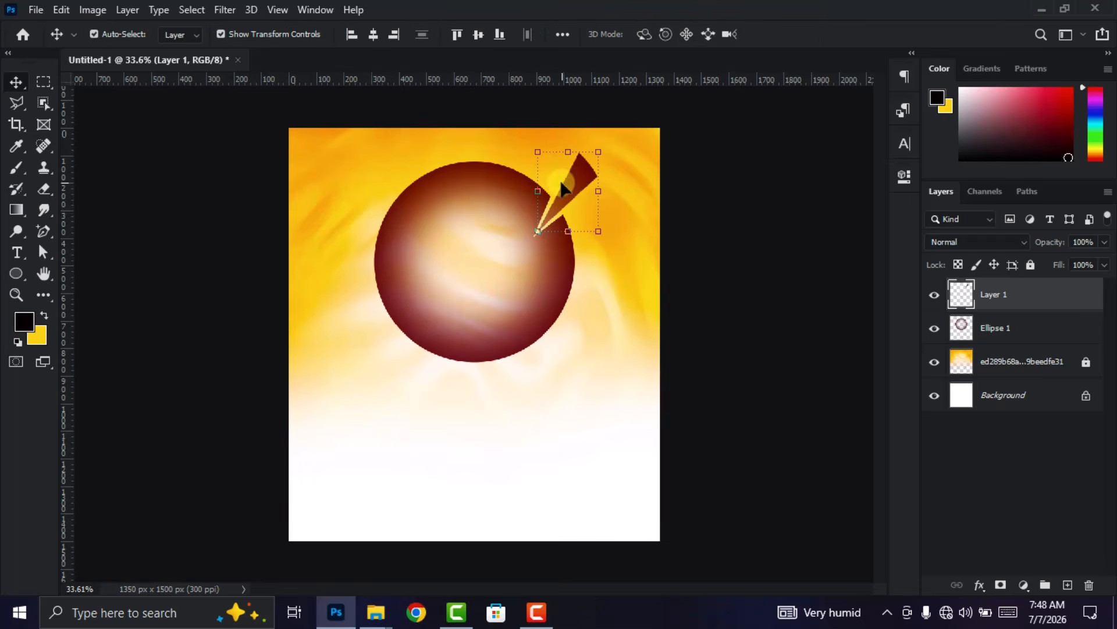
pyautogui.scroll(-1, 575, 192)
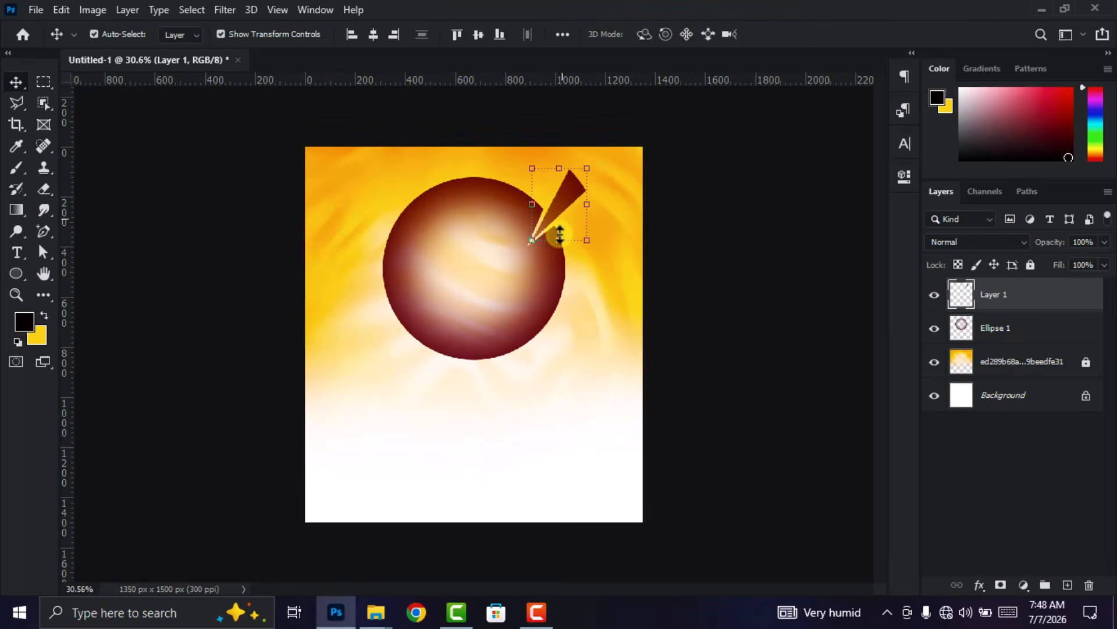
# - Apply an orange-red #ff4e00 Color Overlay at 100% opacity in Normal mode to the wedge layer
pyautogui.click(981, 585)
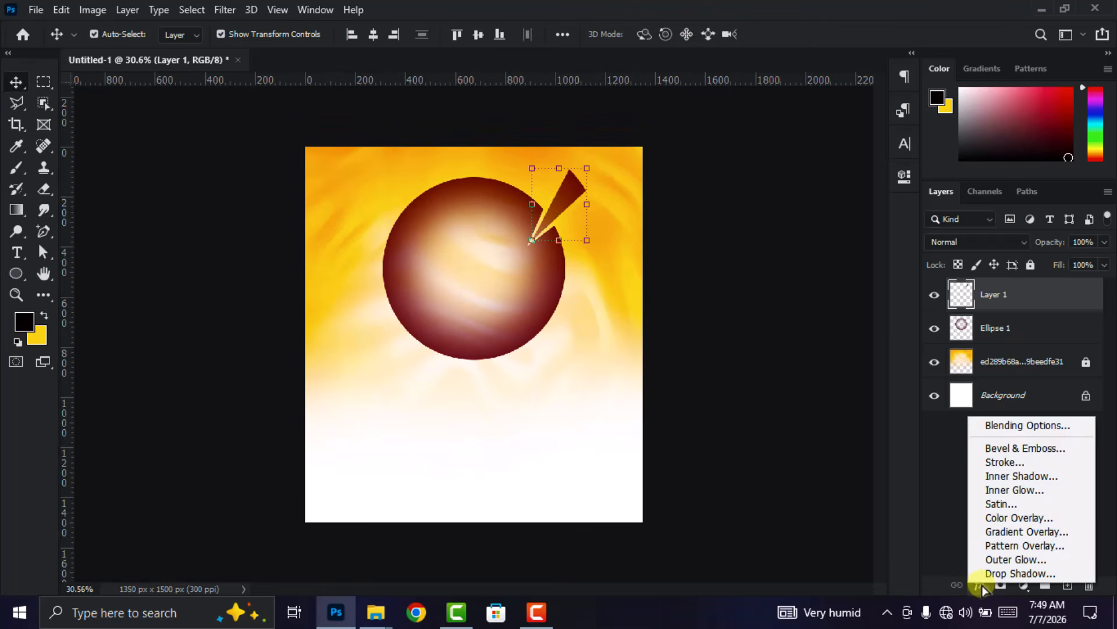
pyautogui.click(1009, 518)
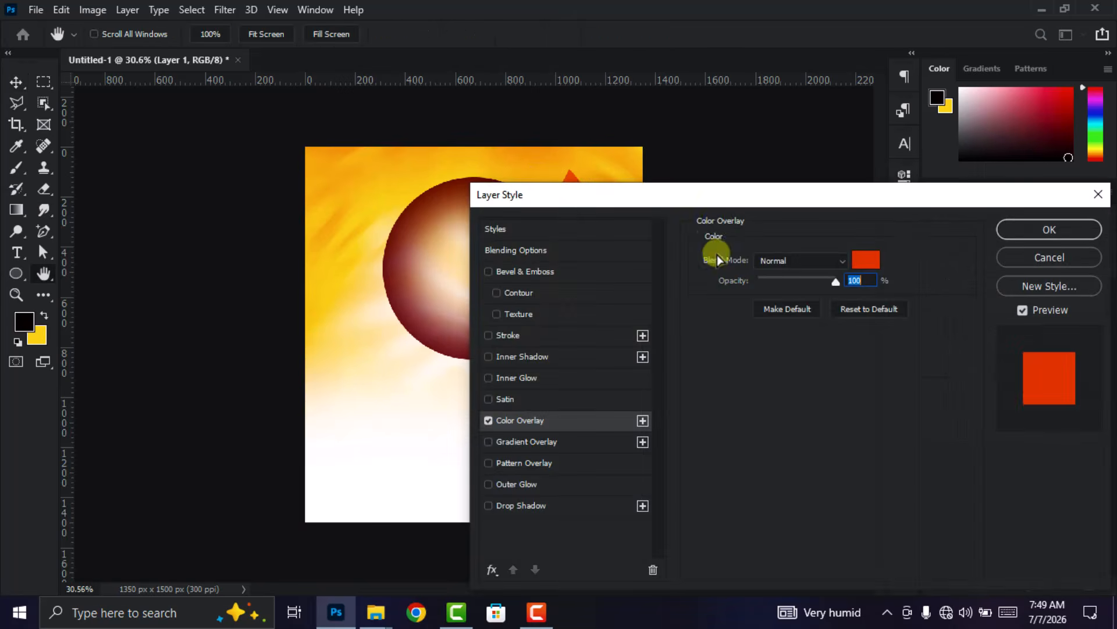
pyautogui.moveTo(727, 197); pyautogui.dragTo(664, 307)
pyautogui.click(803, 371)
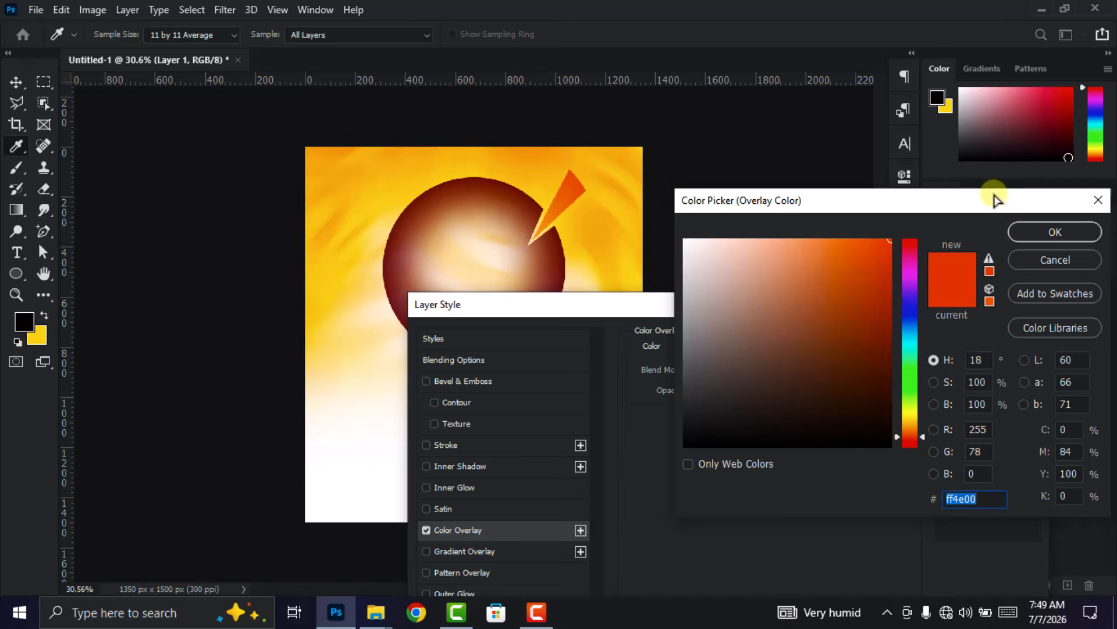
pyautogui.moveTo(996, 199); pyautogui.dragTo(807, 190)
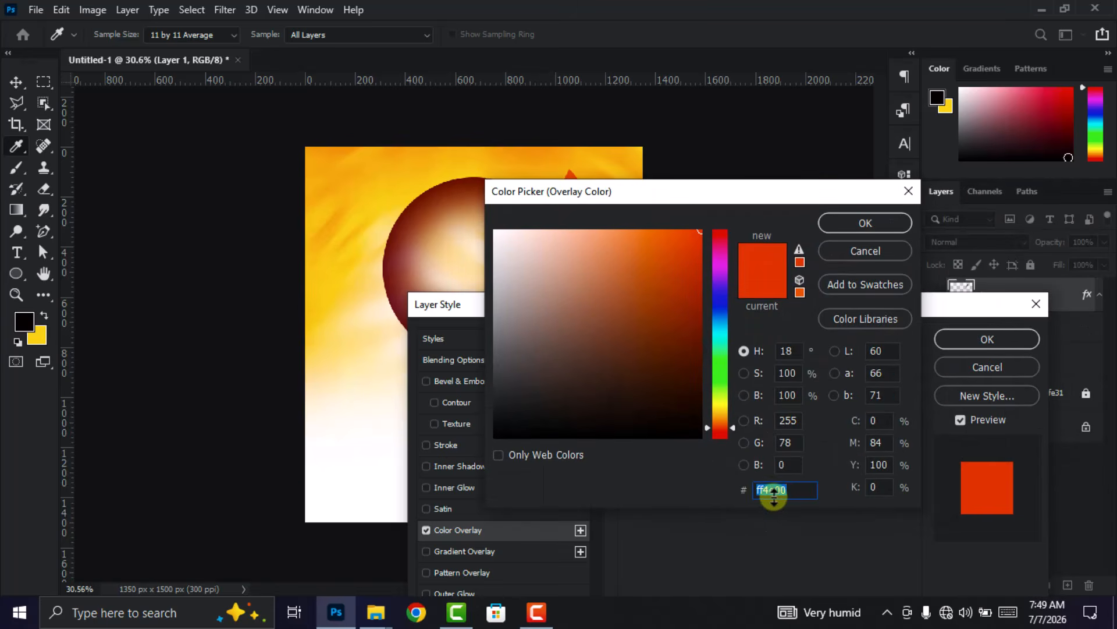
pyautogui.click(886, 223)
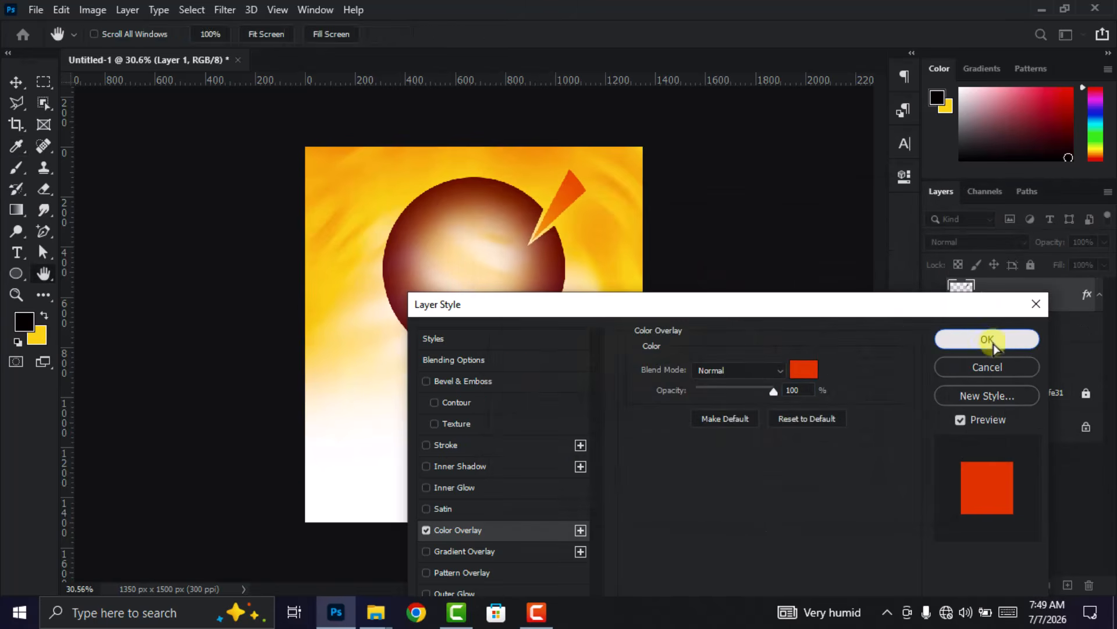
pyautogui.click(993, 344)
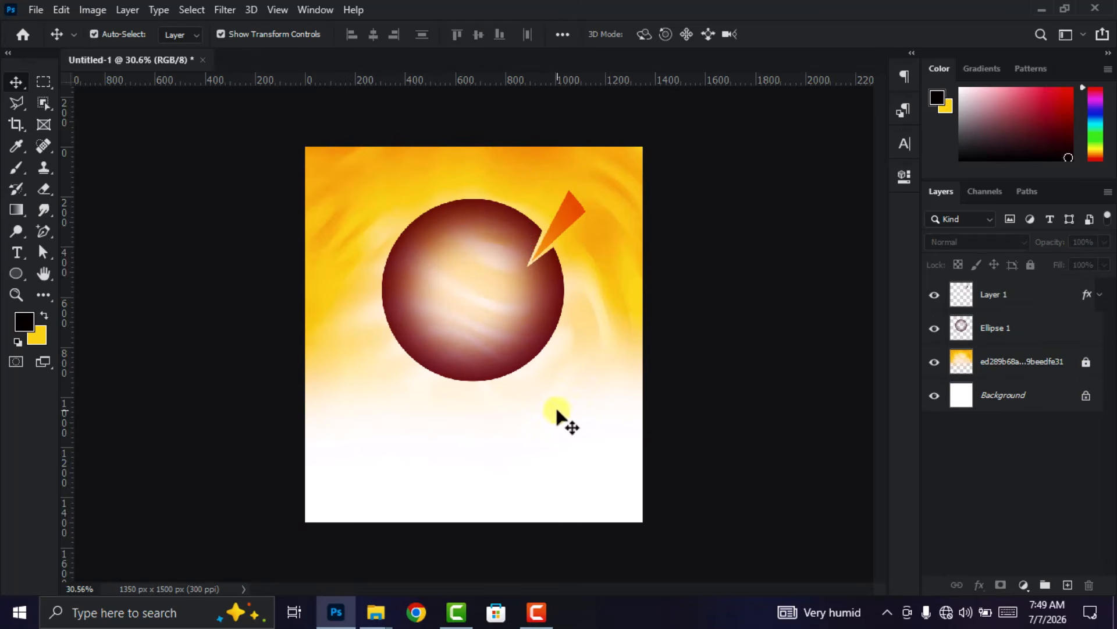
# - Place the hands-on-hips red dress photo e225646009fa9b94c0e3e36b5f074822 from New folder (4) into the poster and rasterize its layer
pyautogui.moveTo(381, 622)
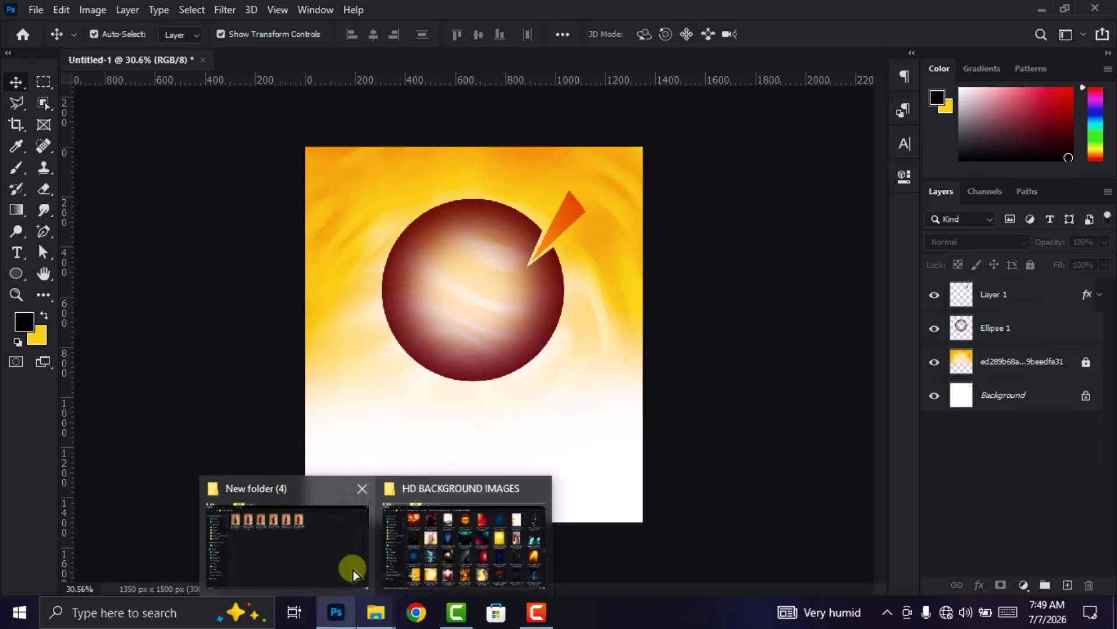
pyautogui.click(361, 585)
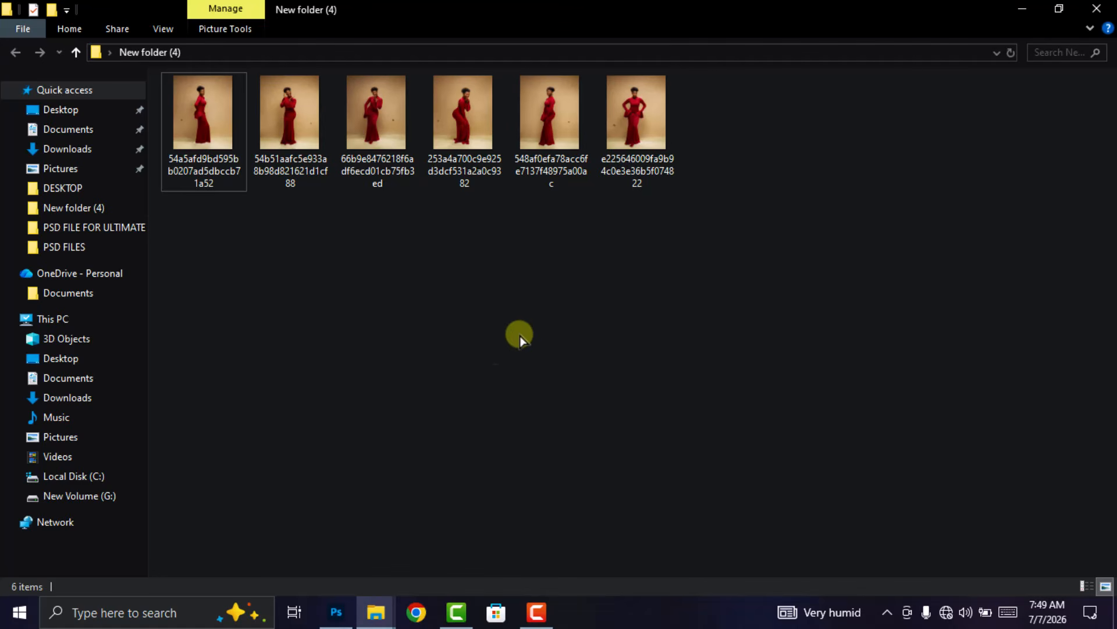
pyautogui.moveTo(640, 102); pyautogui.dragTo(400, 550)
pyautogui.moveTo(495, 386); pyautogui.dragTo(490, 380)
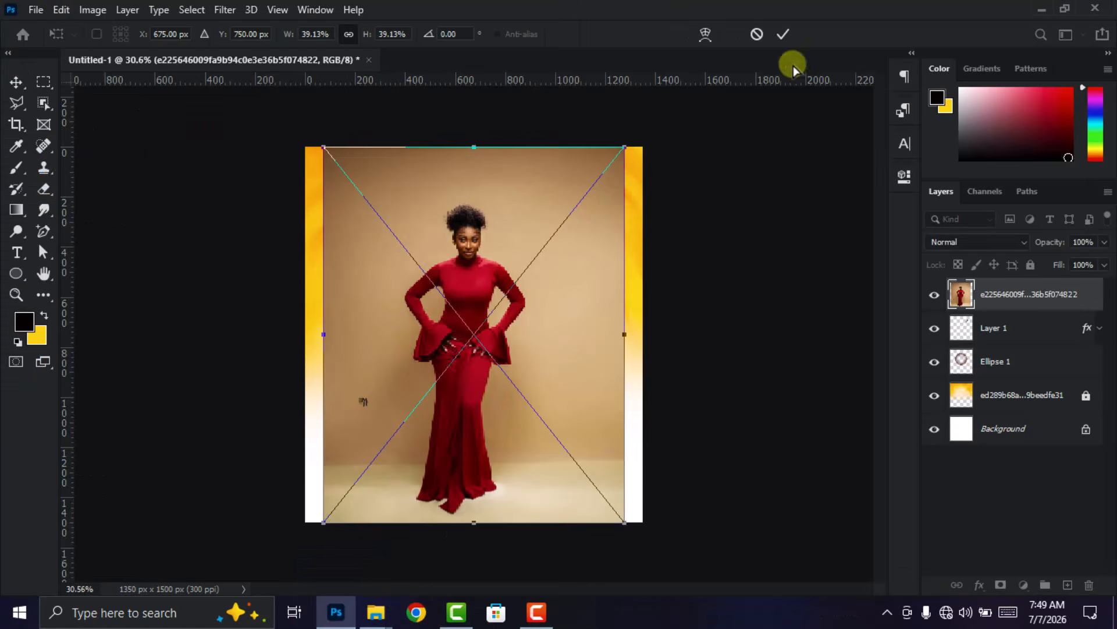
pyautogui.click(782, 33)
pyautogui.rightClick(1018, 285)
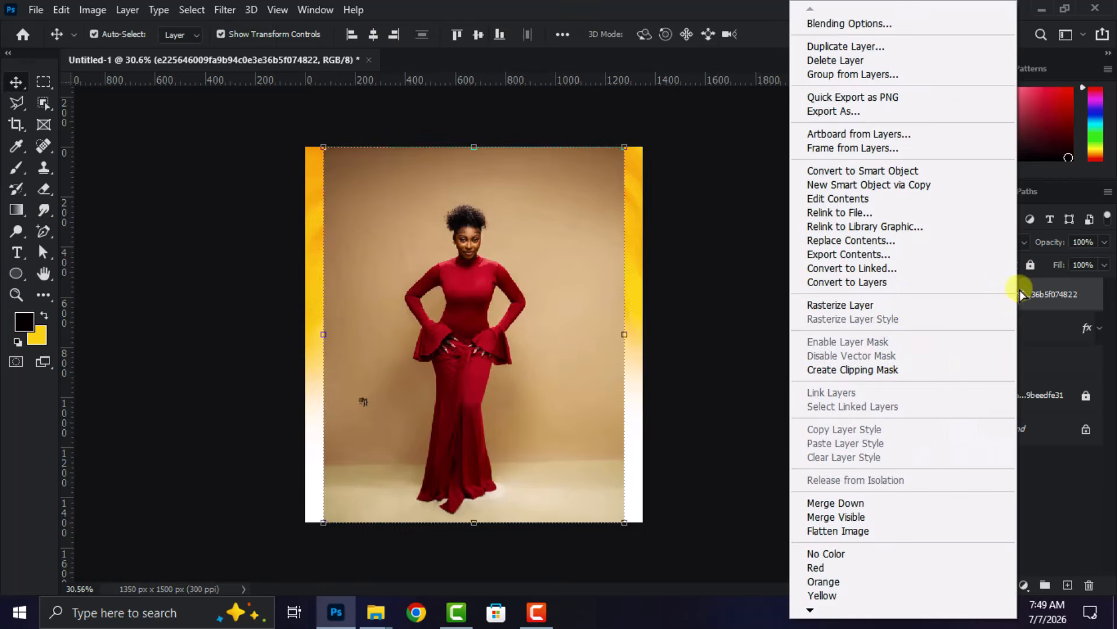
pyautogui.click(908, 305)
# - Mask the photo with a Select Subject selection and move the cutout woman slightly up and right over the circle
pyautogui.click(192, 10)
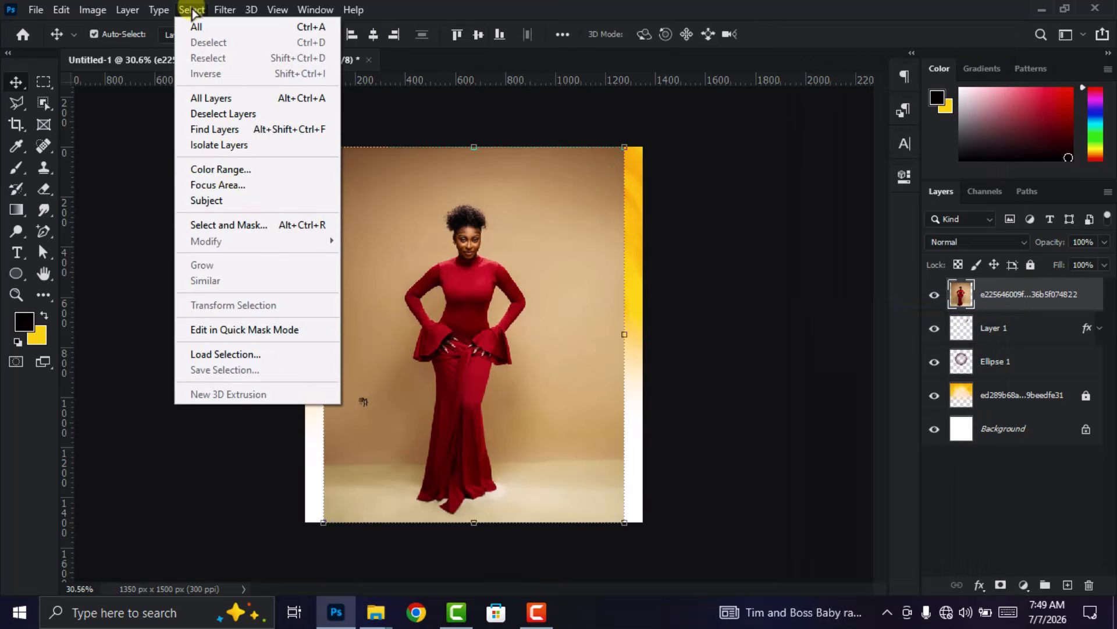
pyautogui.click(229, 204)
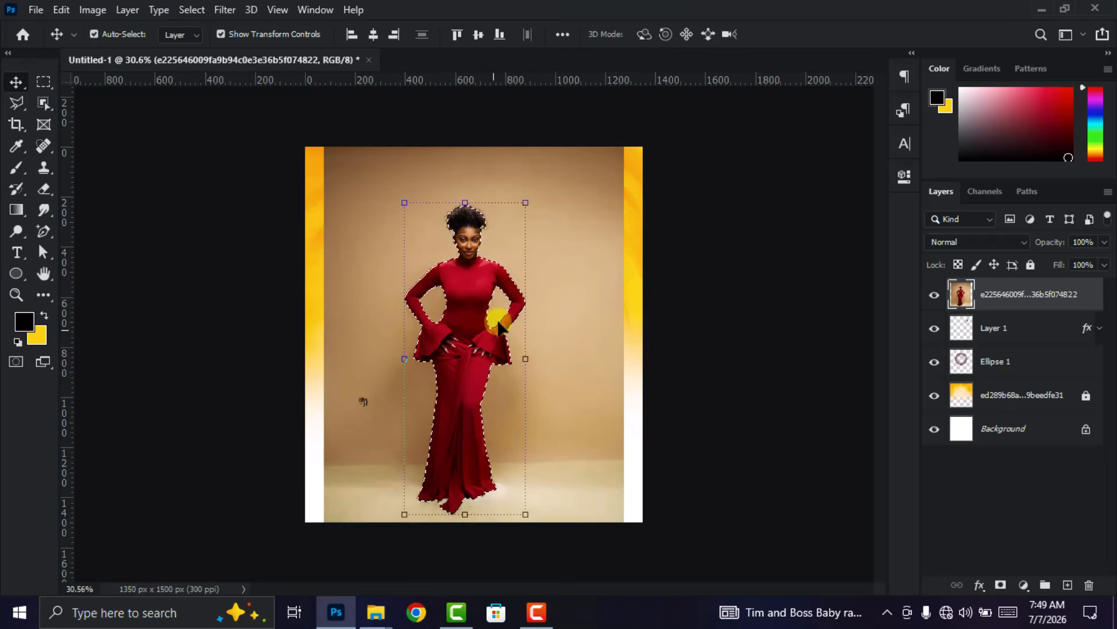
pyautogui.click(1001, 585)
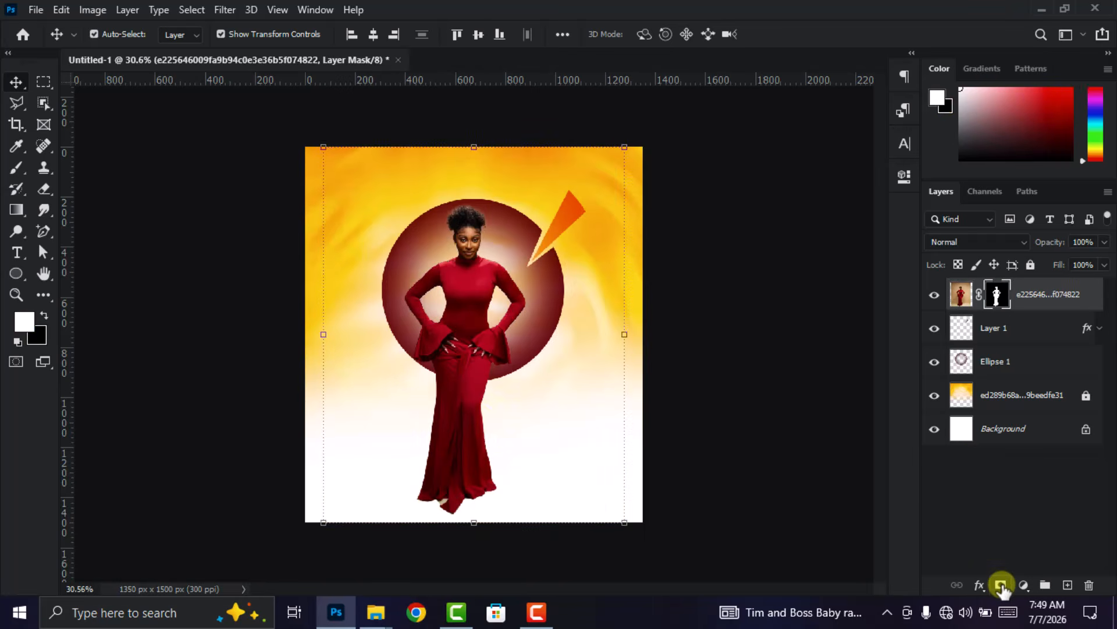
pyautogui.scroll(-1, 524, 445)
pyautogui.moveTo(465, 408); pyautogui.dragTo(472, 401)
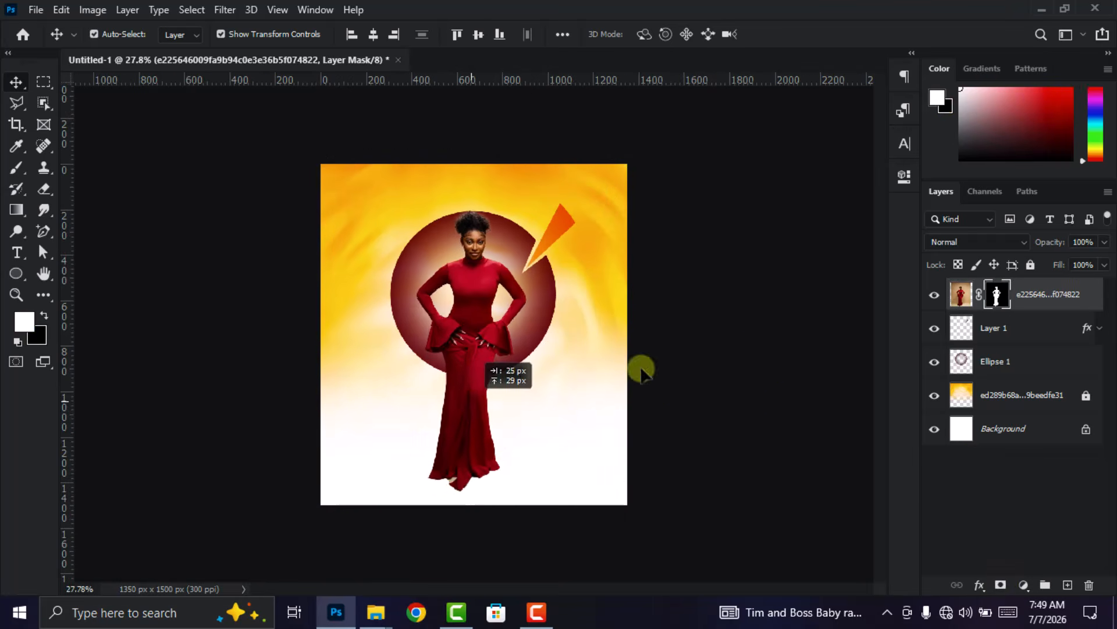
# - Convert the masked woman layer to a smart object and rasterize it to merge the mask into the layer
pyautogui.rightClick(1039, 294)
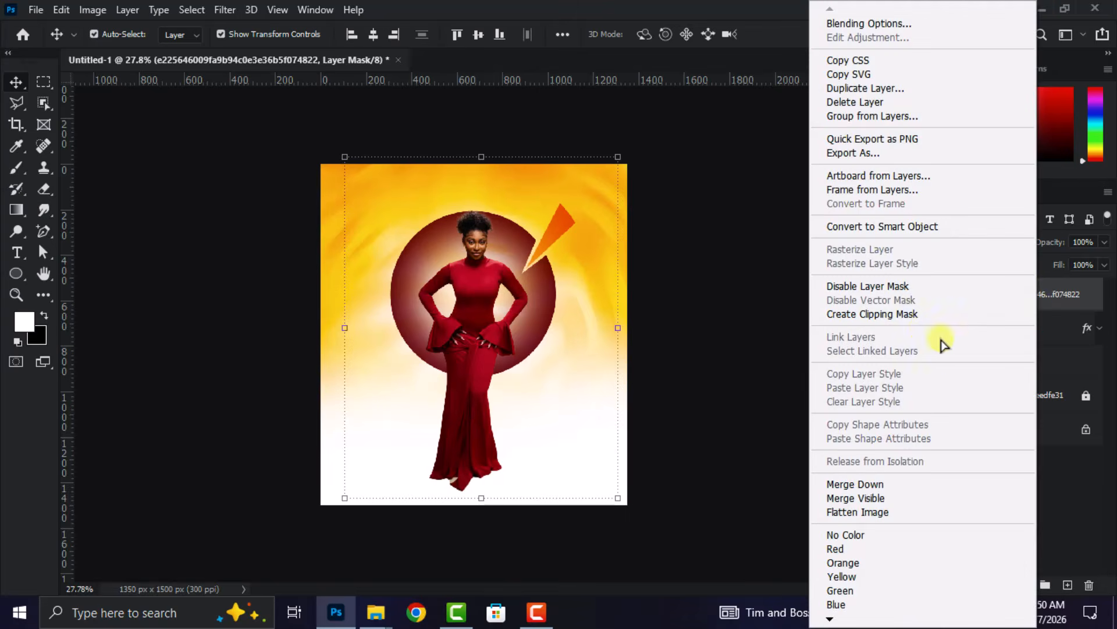
pyautogui.click(885, 226)
pyautogui.rightClick(994, 300)
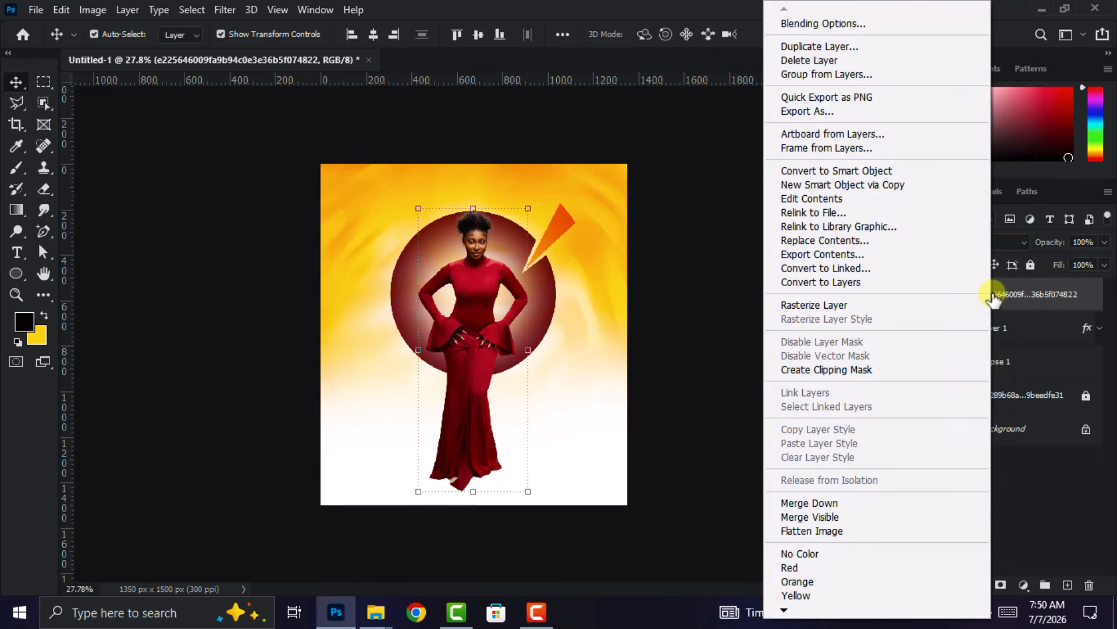
pyautogui.click(844, 307)
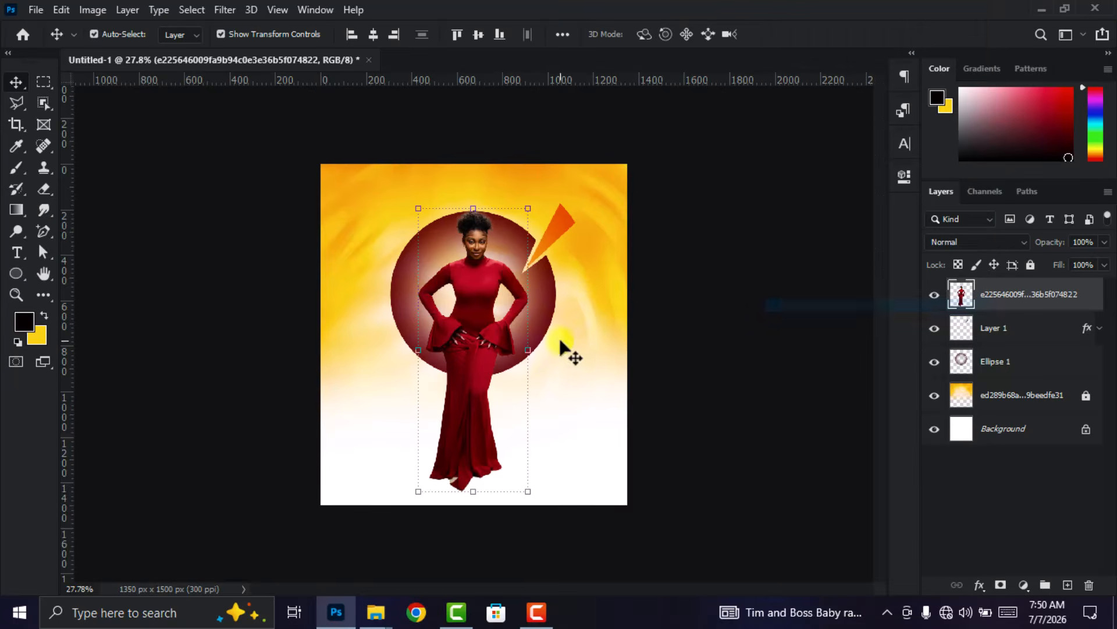
# - Fade out the woman's lower body below the waist with the 700 px soft Eraser
pyautogui.click(44, 191)
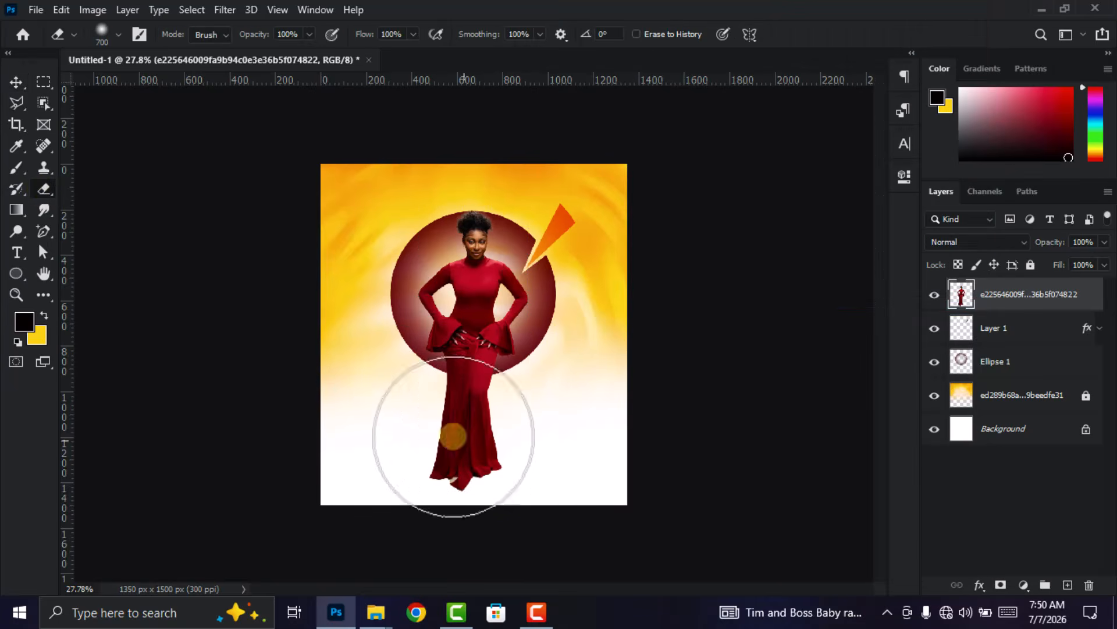
pyautogui.click(497, 464)
pyautogui.moveTo(498, 465)
pyautogui.mouseDown()
pyautogui.moveTo(429, 464)
pyautogui.moveTo(487, 411)
pyautogui.moveTo(400, 407)
pyautogui.moveTo(432, 392)
pyautogui.moveTo(512, 392)
pyautogui.moveTo(460, 402)
pyautogui.moveTo(425, 378)
pyautogui.mouseUp()
# - Enlarge the faded cutout woman to about 191.5% and position her head and shoulders over the dark red circle
pyautogui.click(16, 83)
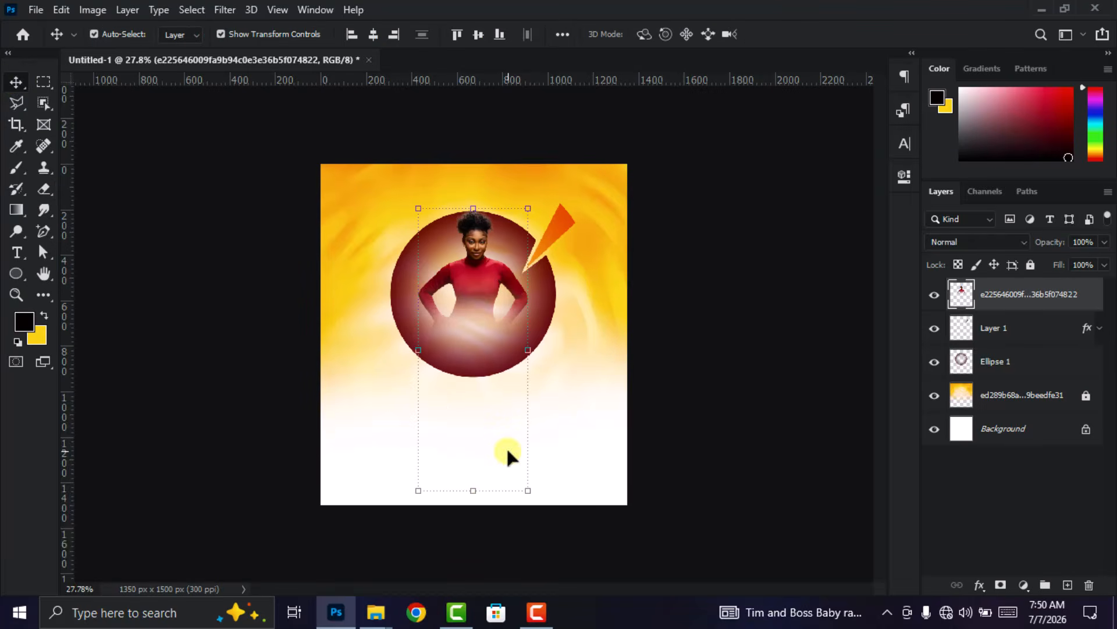
pyautogui.moveTo(477, 490); pyautogui.dragTo(474, 597)
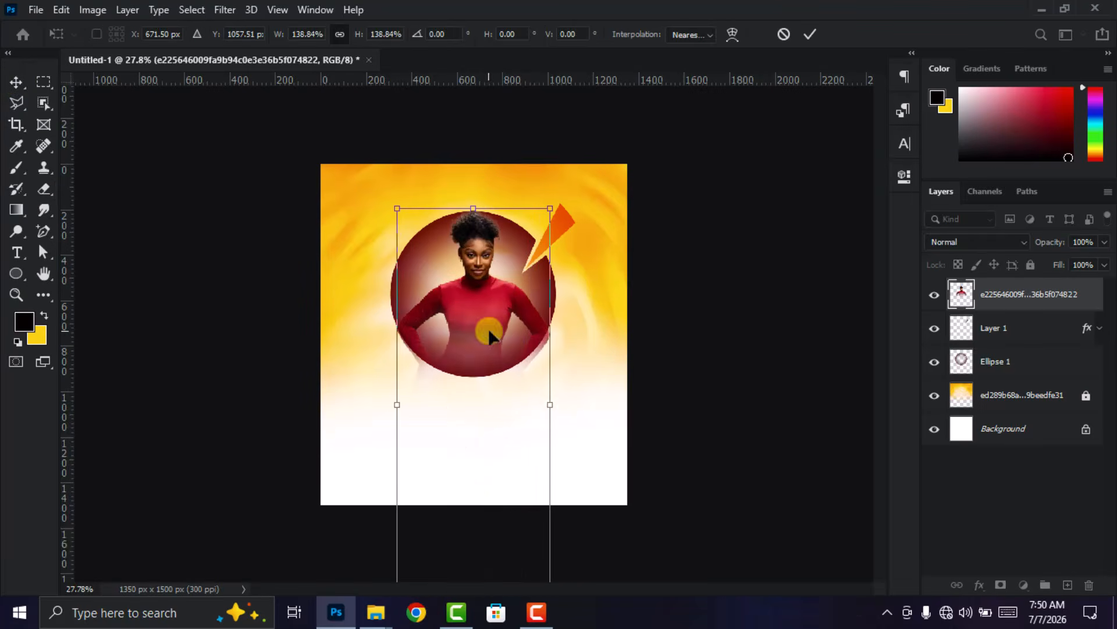
pyautogui.moveTo(553, 407); pyautogui.dragTo(606, 414)
pyautogui.moveTo(503, 268); pyautogui.dragTo(483, 341)
pyautogui.scroll(1, 483, 341)
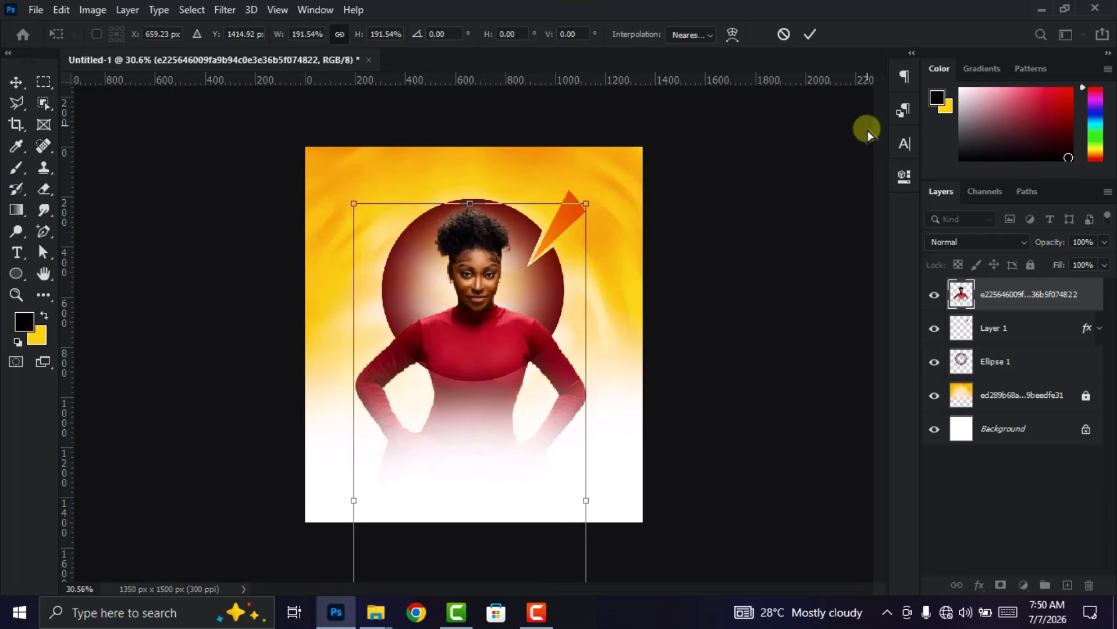
pyautogui.click(812, 35)
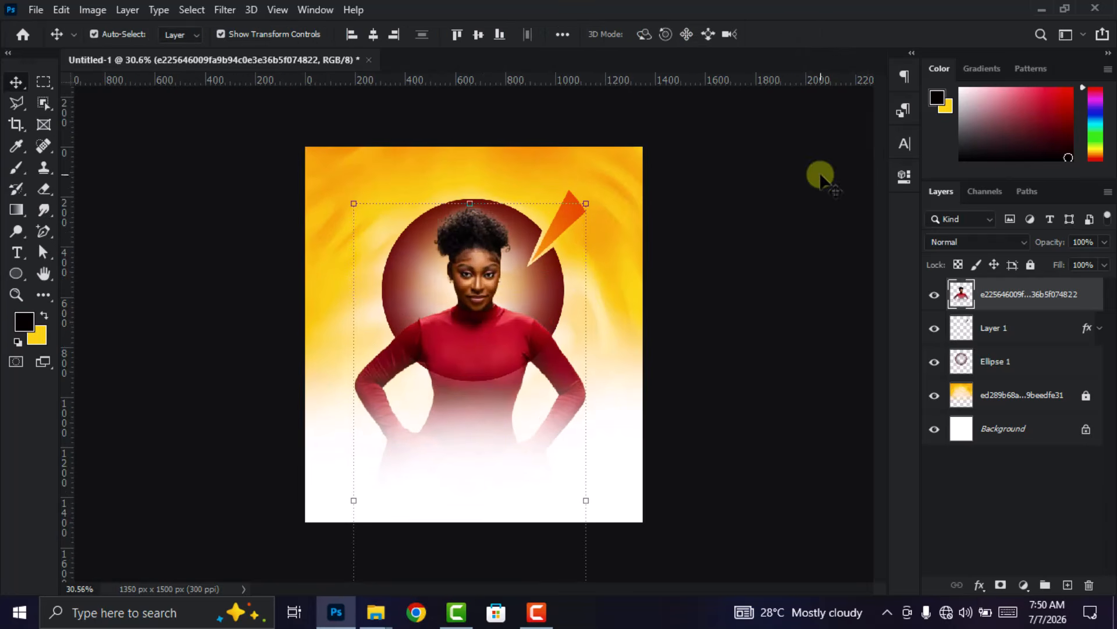
# - Scale the woman, orange wedge and circle layers together to about 94% and move them up on the poster
pyautogui.click(996, 368)
pyautogui.keyDown('shift'); pyautogui.click(1021, 298); pyautogui.keyUp('shift')
pyautogui.scroll(-3, 483, 524)
pyautogui.moveTo(477, 233); pyautogui.dragTo(474, 247)
pyautogui.moveTo(476, 351); pyautogui.dragTo(473, 322)
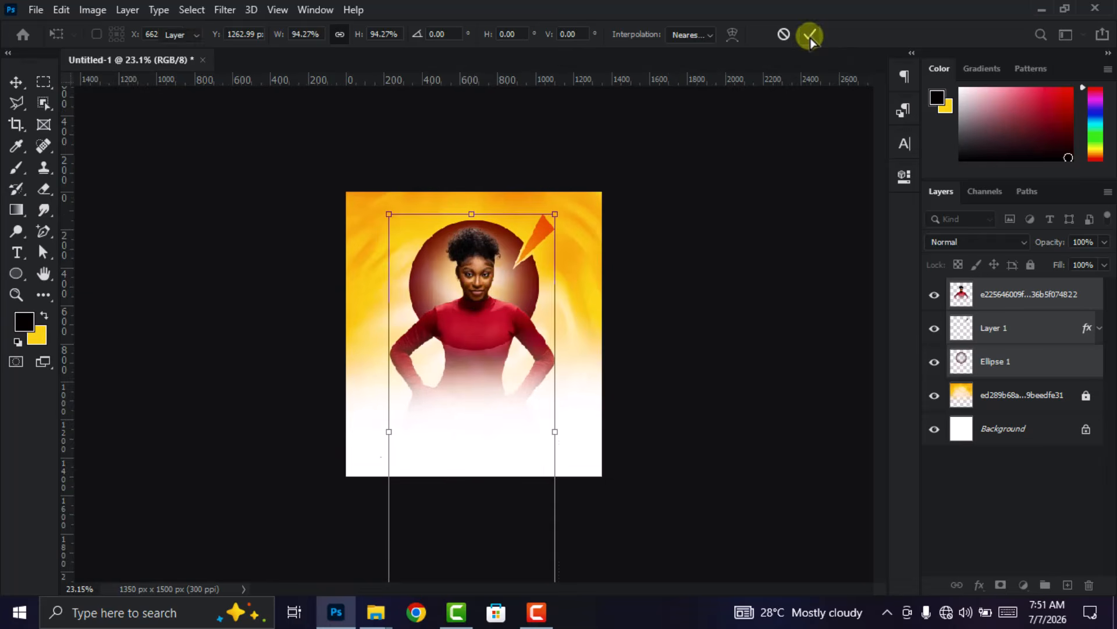
pyautogui.click(810, 37)
# - Fade out the woman's hands and lower waist further with the 700 px soft Eraser
pyautogui.scroll(2, 576, 399)
pyautogui.click(489, 330)
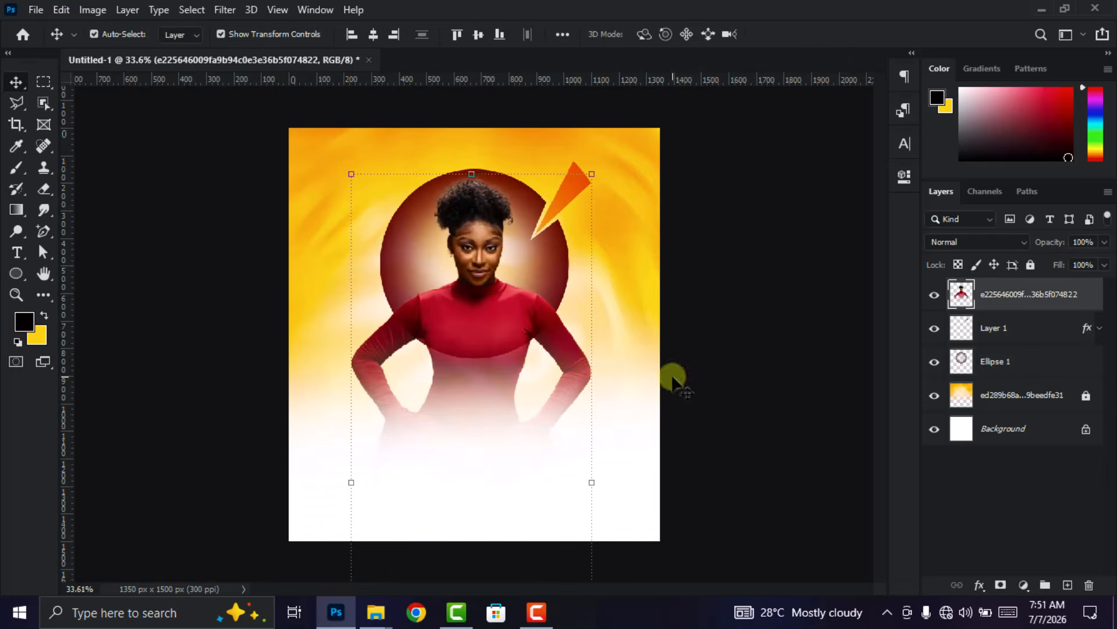
pyautogui.click(44, 188)
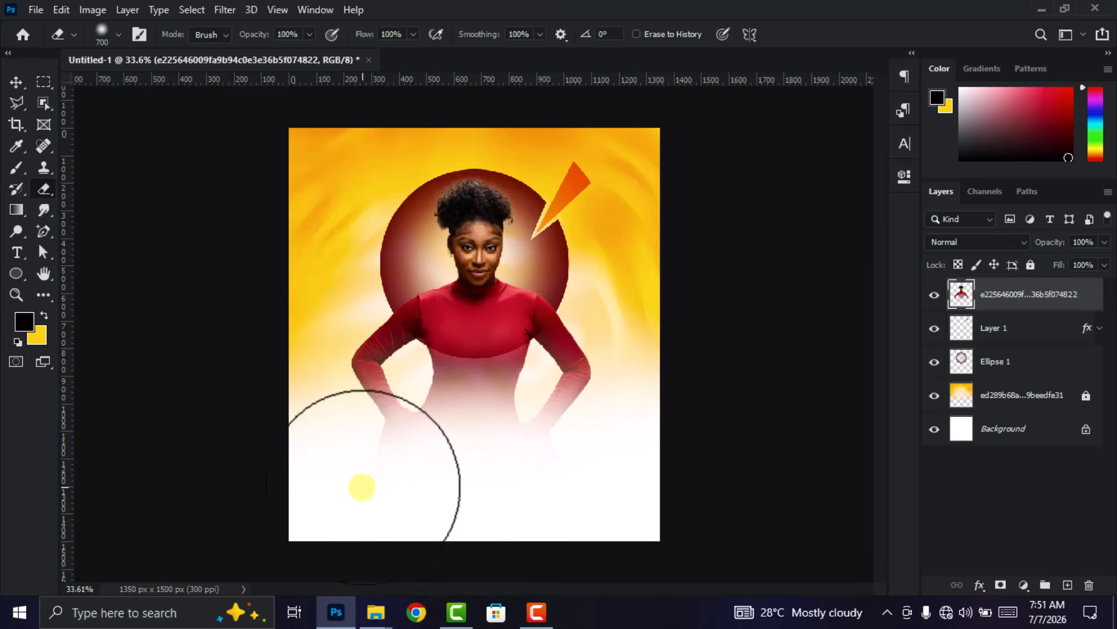
pyautogui.moveTo(538, 488)
pyautogui.mouseDown()
pyautogui.moveTo(558, 476)
pyautogui.moveTo(388, 492)
pyautogui.moveTo(421, 495)
pyautogui.moveTo(363, 476)
pyautogui.moveTo(529, 488)
pyautogui.mouseUp()
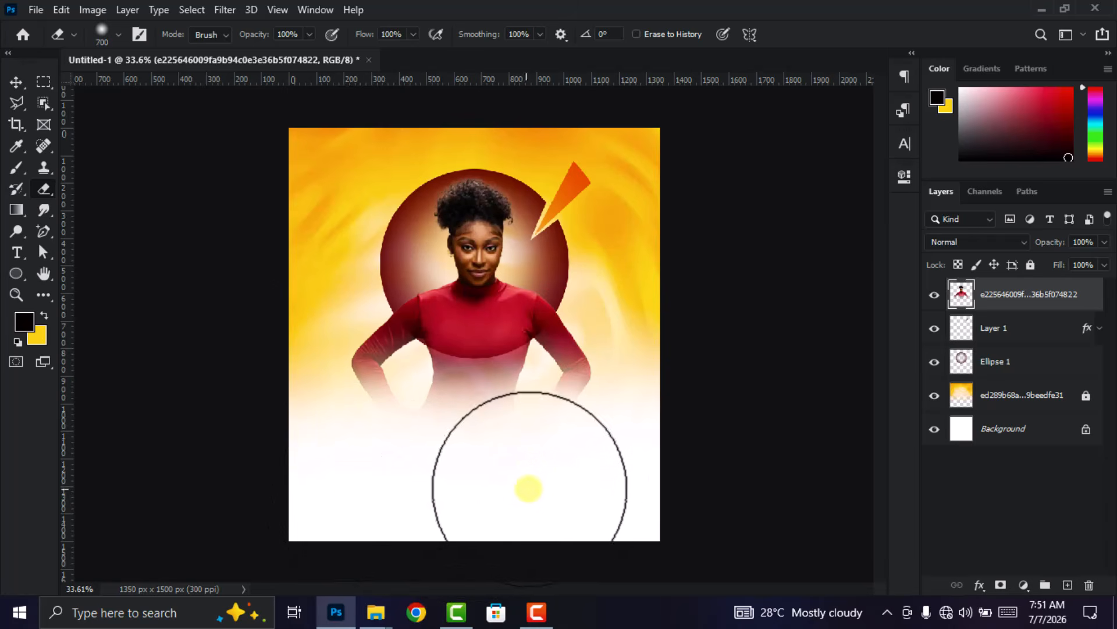
pyautogui.click(17, 80)
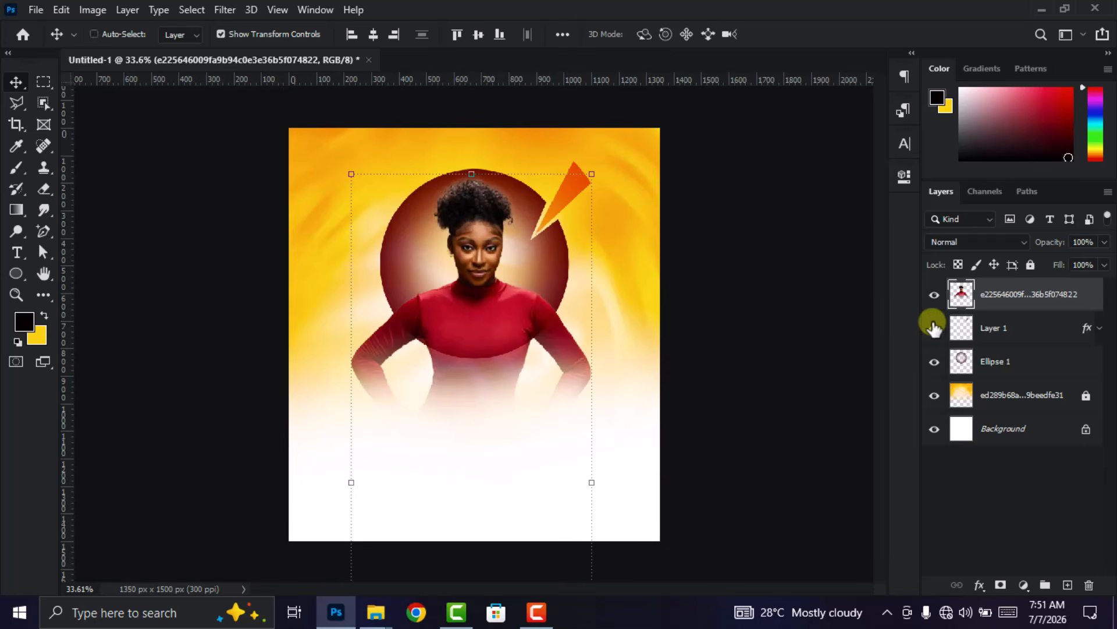
# - Duplicate the faded woman layer twice and merge the three woman layers into one
pyautogui.hotkey('ctrl', 'j')
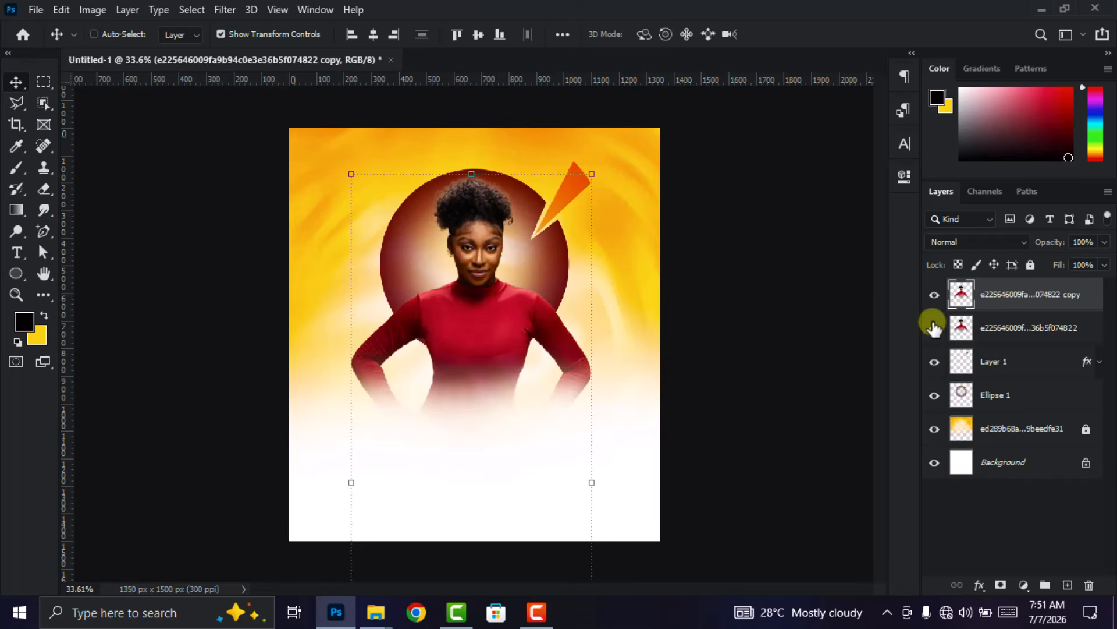
pyautogui.hotkey('ctrl', 'j')
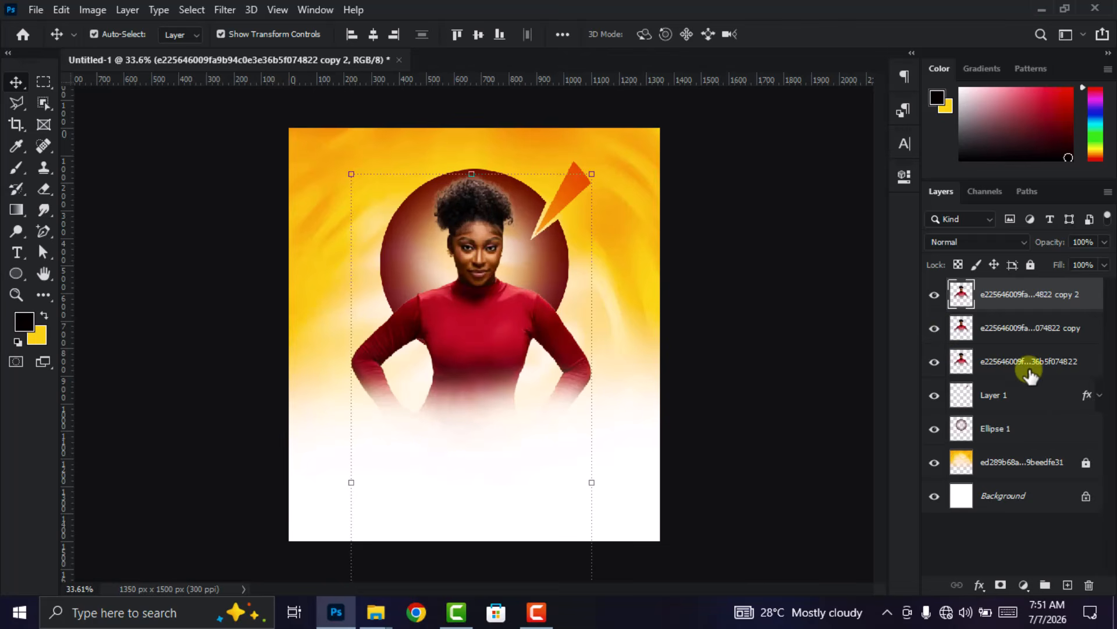
pyautogui.click(1028, 368)
pyautogui.keyDown('shift'); pyautogui.click(1026, 296); pyautogui.keyUp('shift')
pyautogui.rightClick(1026, 327)
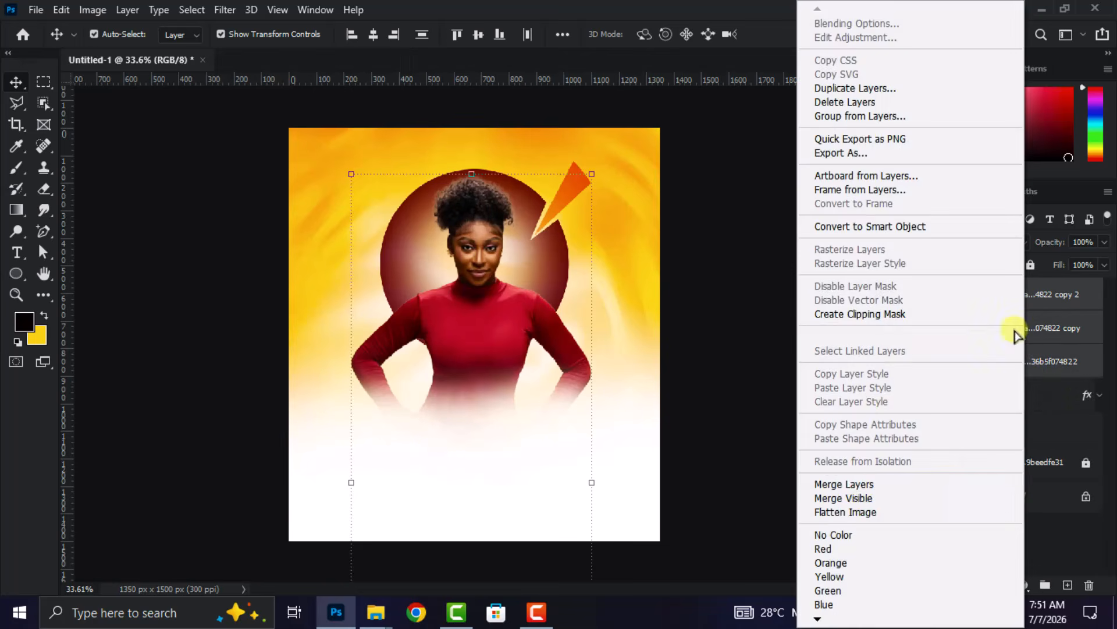
pyautogui.click(843, 484)
pyautogui.scroll(-2, 470, 337)
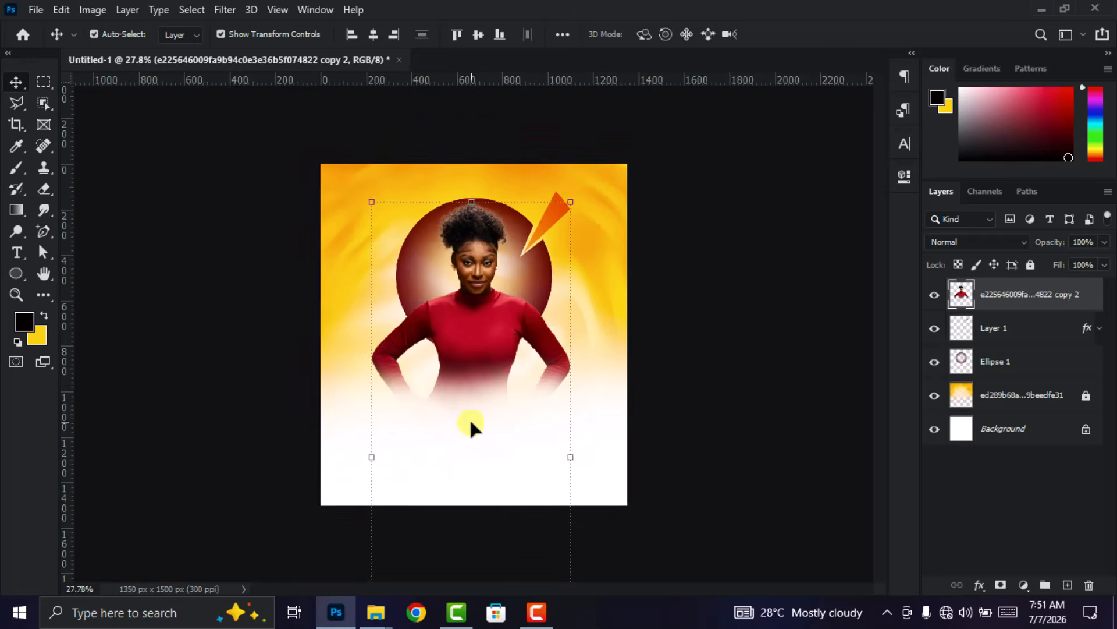
pyautogui.hotkey('ctrl', '-')
pyautogui.hotkey('ctrl', '+')
pyautogui.click(791, 348)
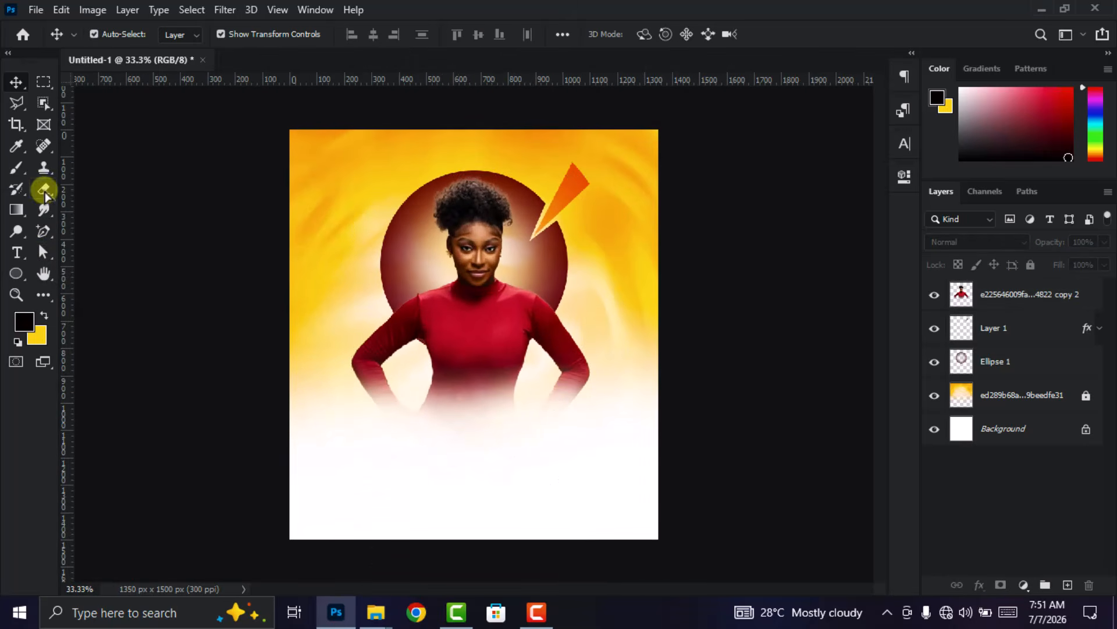
# - Shift the merged cutout woman slightly right and down in front of the circle
pyautogui.scroll(2, 489, 416)
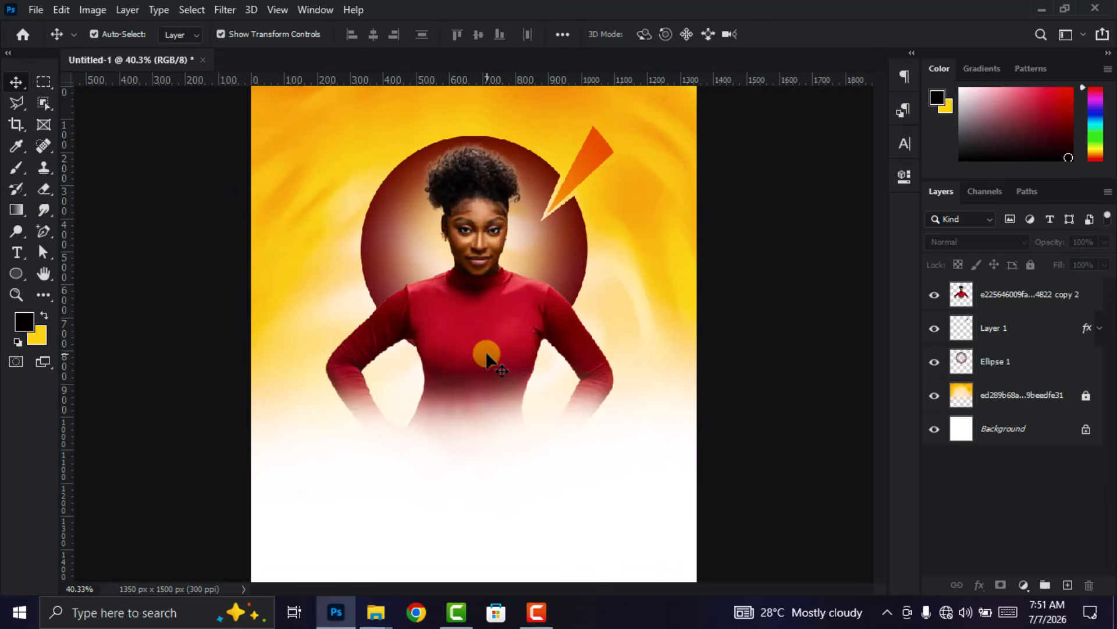
pyautogui.moveTo(483, 353); pyautogui.dragTo(497, 345)
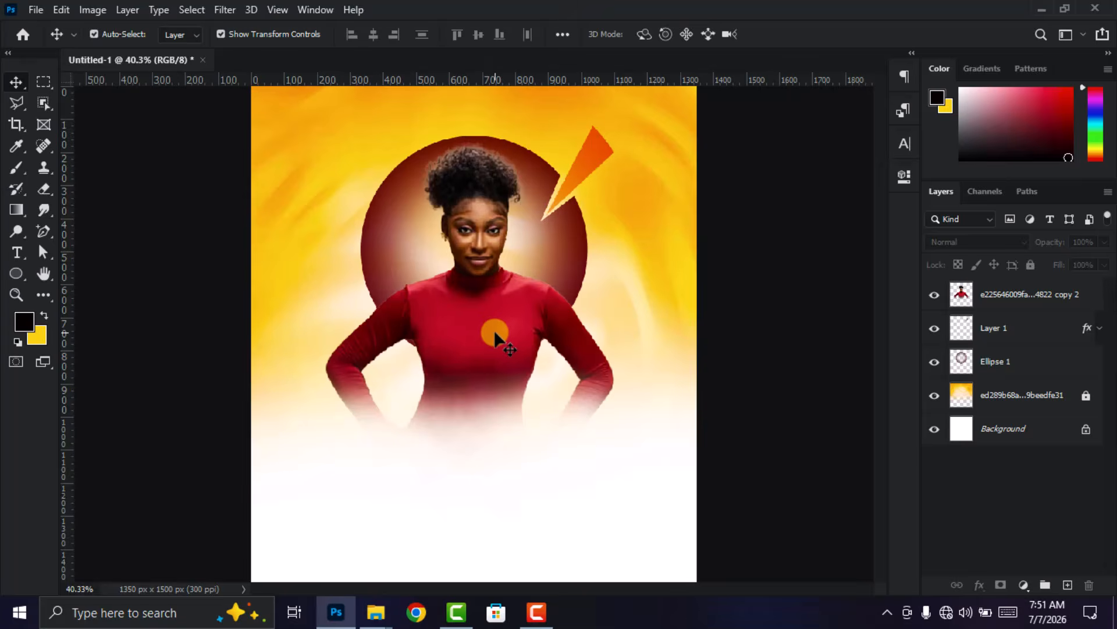
pyautogui.scroll(-2, 495, 333)
pyautogui.scroll(1, 478, 386)
pyautogui.click(491, 356)
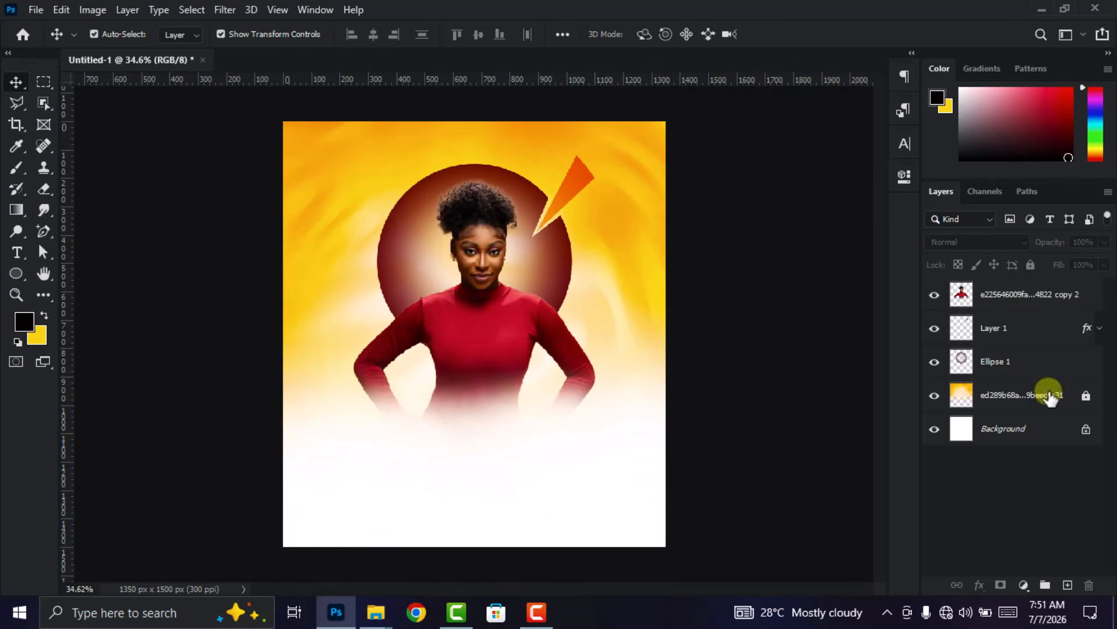
pyautogui.scroll(-2, 594, 367)
pyautogui.scroll(1, 571, 396)
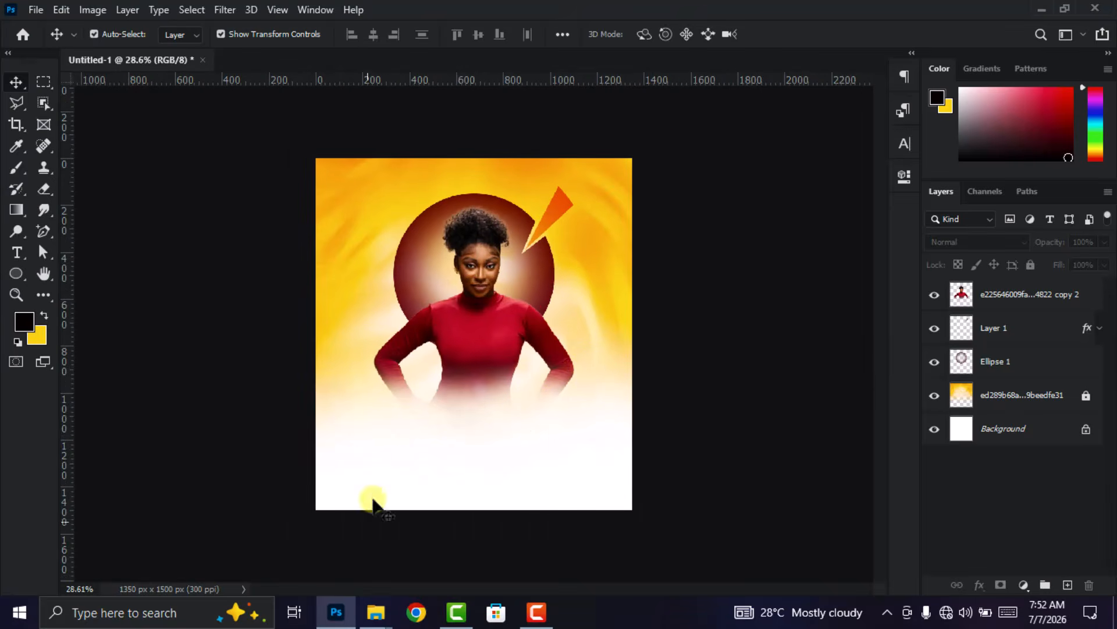
# - Place the smiling red dress photo 54b51aafc5e933a8b98d821621d1cf88 into the poster and rasterize its layer
pyautogui.moveTo(376, 613)
pyautogui.click(308, 540)
pyautogui.click(638, 390)
pyautogui.moveTo(289, 111); pyautogui.dragTo(456, 423)
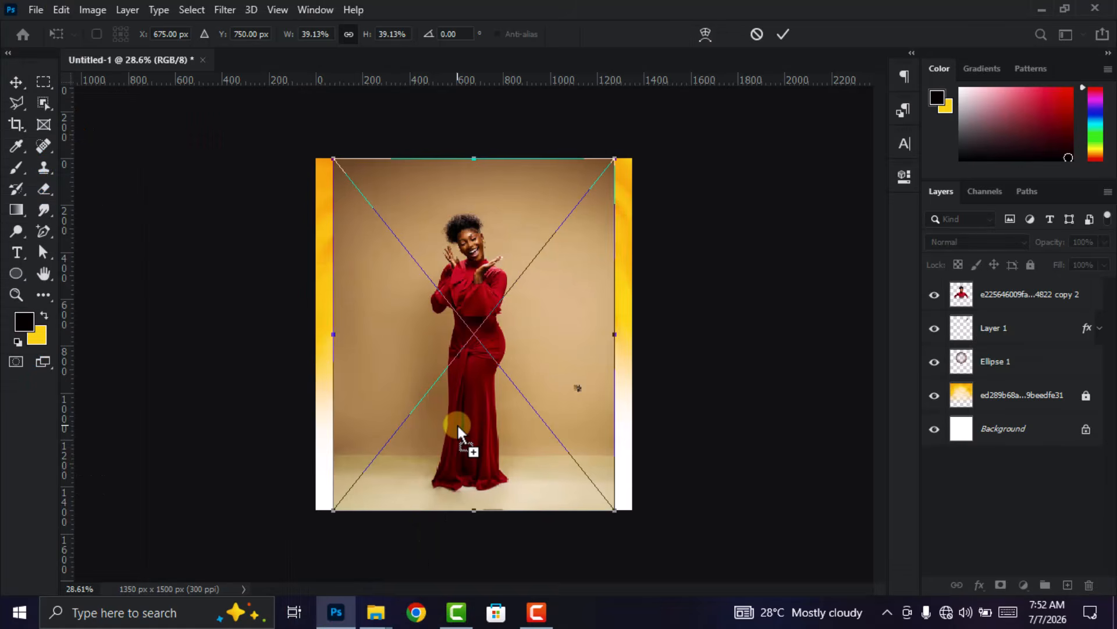
pyautogui.click(782, 32)
pyautogui.rightClick(1022, 294)
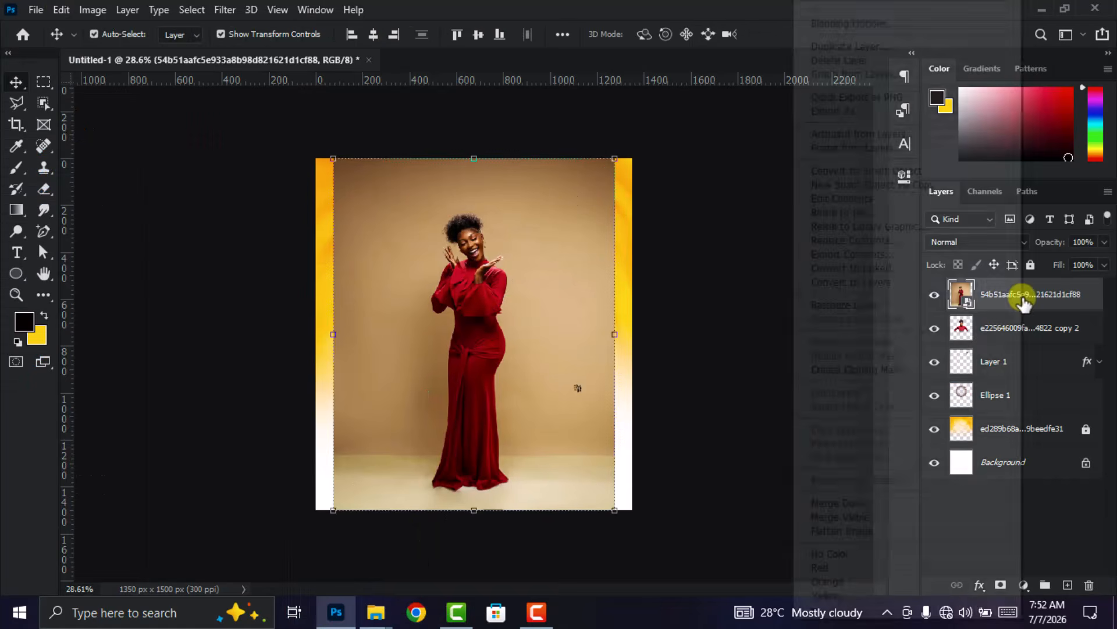
pyautogui.click(906, 310)
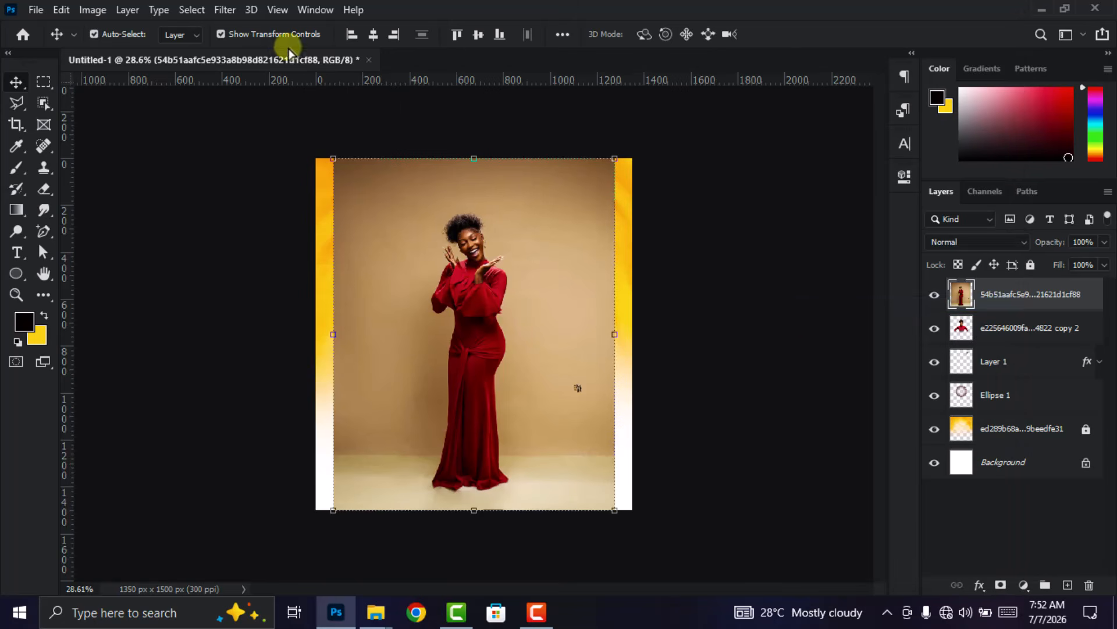
# - Mask the smiling woman's photo with a Select Subject selection
pyautogui.click(192, 9)
pyautogui.click(242, 200)
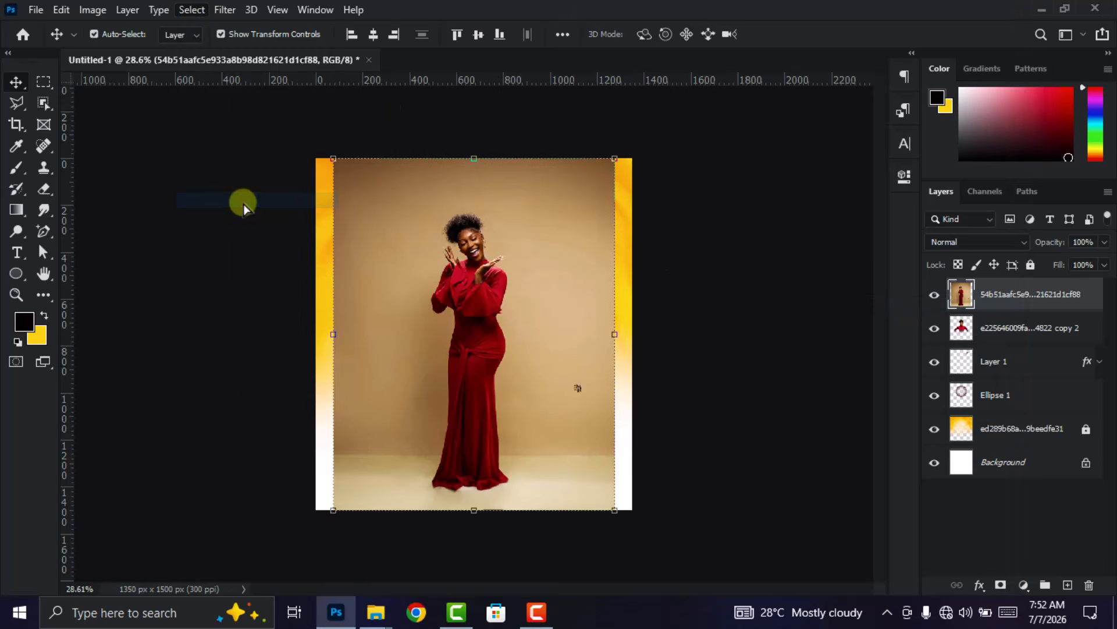
pyautogui.click(1000, 585)
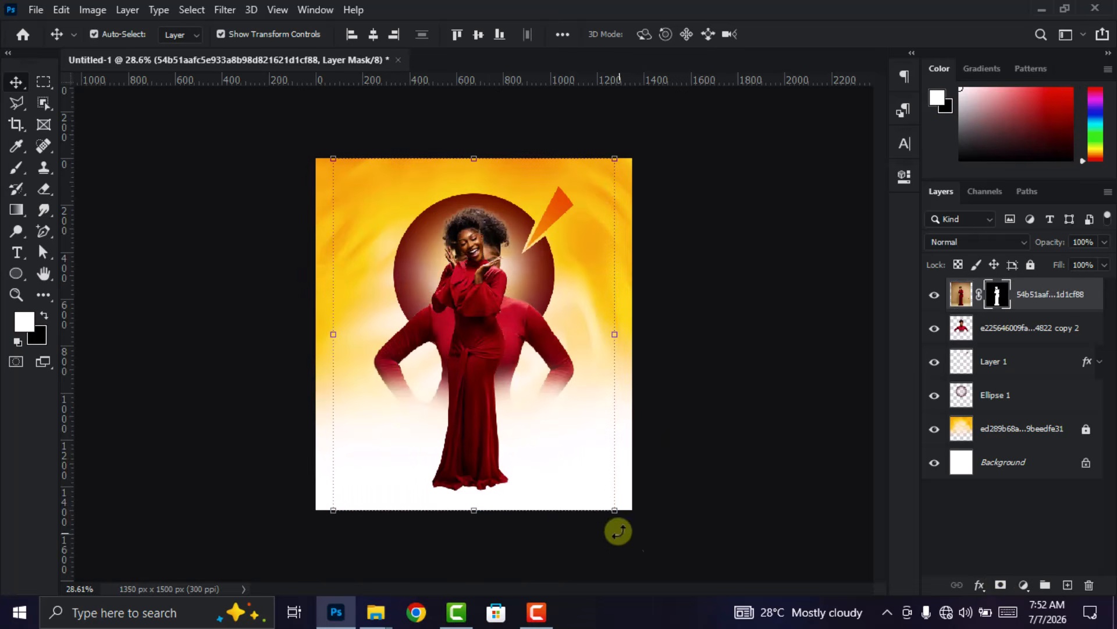
# - Scale down the full-length cutout woman and stand her in front of the larger woman's arm on the poster's left side
pyautogui.moveTo(616, 511); pyautogui.dragTo(555, 434)
pyautogui.moveTo(438, 340); pyautogui.dragTo(426, 383)
pyautogui.moveTo(431, 208); pyautogui.dragTo(430, 196)
pyautogui.moveTo(429, 323); pyautogui.dragTo(427, 330)
pyautogui.click(809, 37)
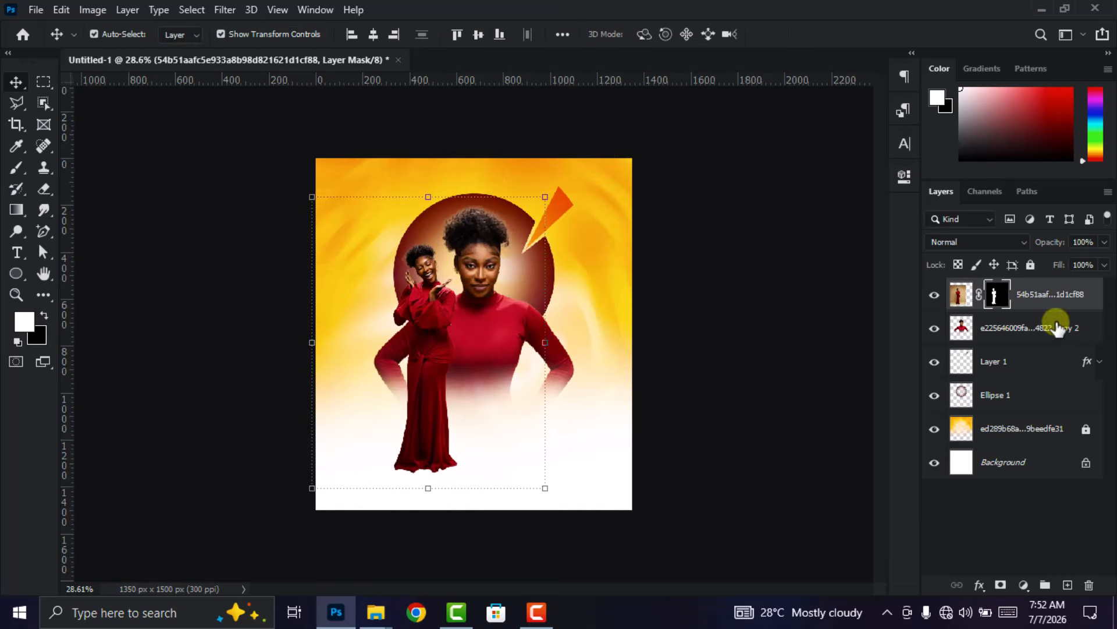
# - Add a new layer directly beneath the full-length woman and prepare a flattened 354 px Soft Round brush with 0% hardness
pyautogui.click(1068, 586)
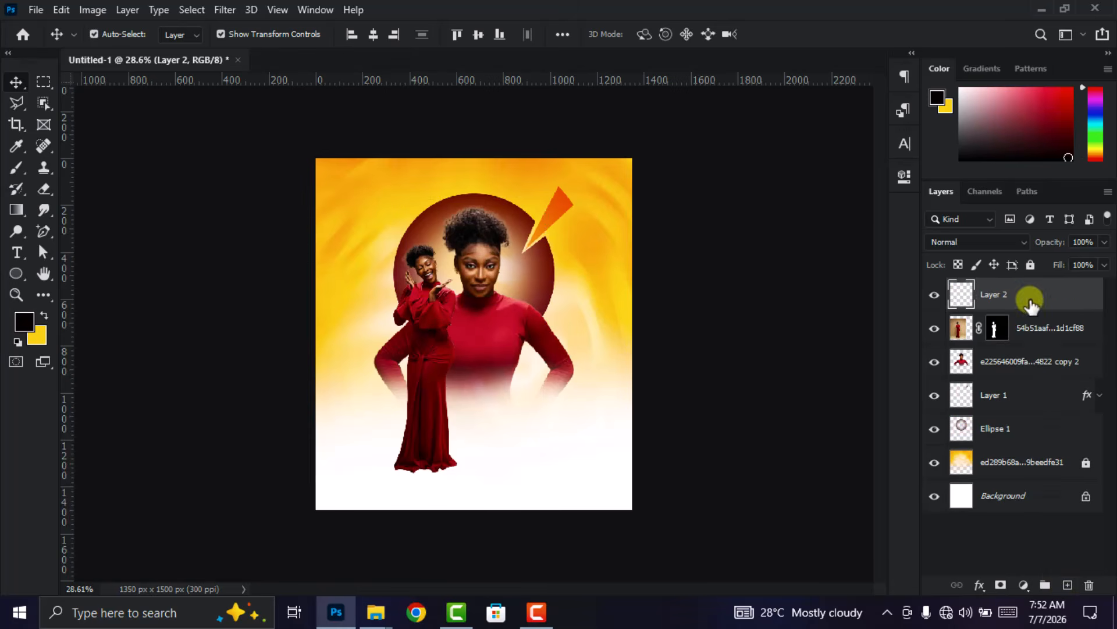
pyautogui.moveTo(1032, 337); pyautogui.dragTo(1031, 344)
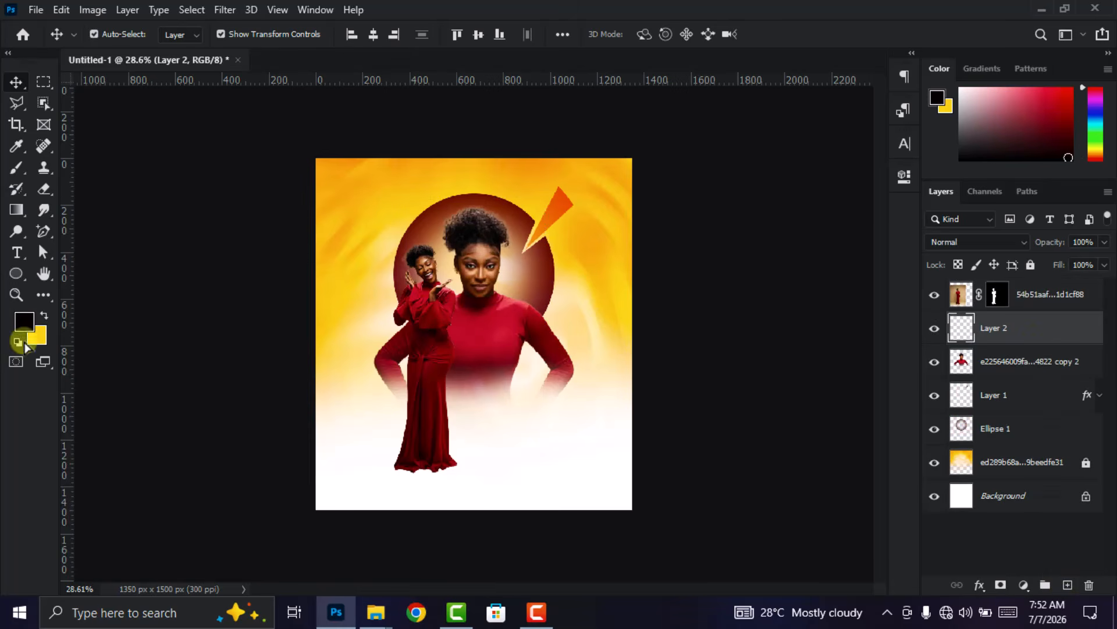
pyautogui.click(16, 168)
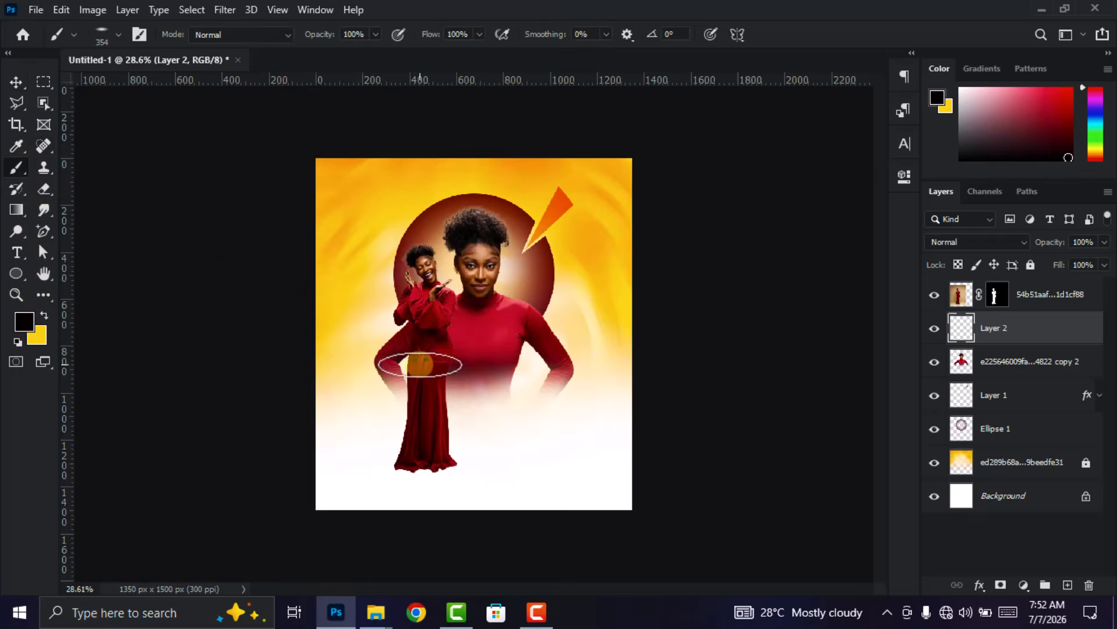
pyautogui.rightClick(475, 395)
pyautogui.moveTo(465, 381)
pyautogui.mouseDown()
pyautogui.moveTo(464, 394)
pyautogui.moveTo(464, 383)
pyautogui.mouseUp()
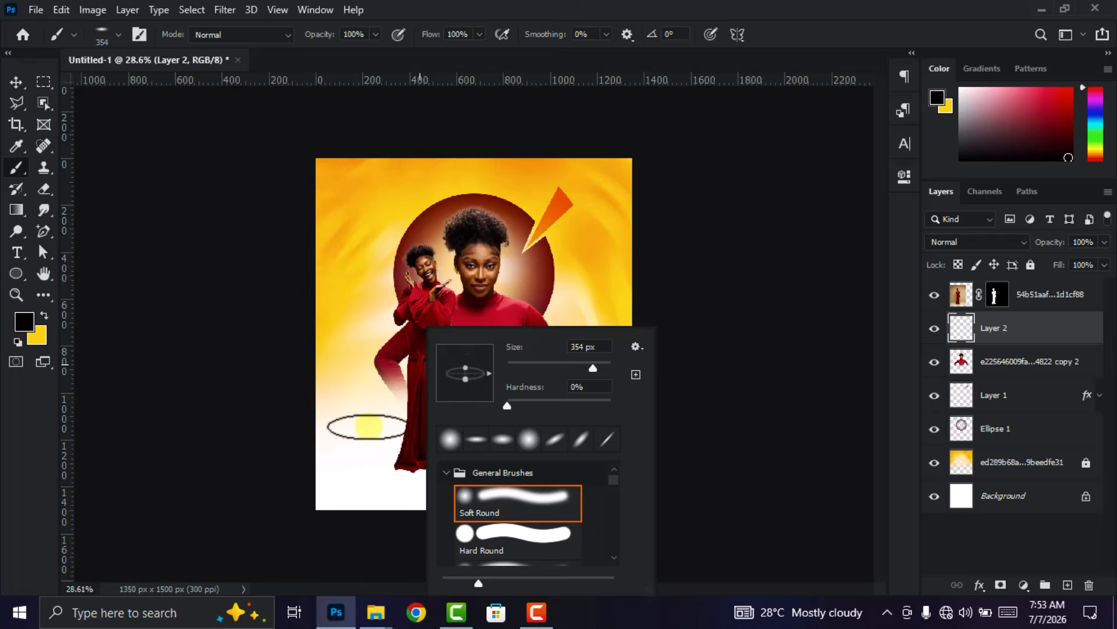
pyautogui.click(714, 102)
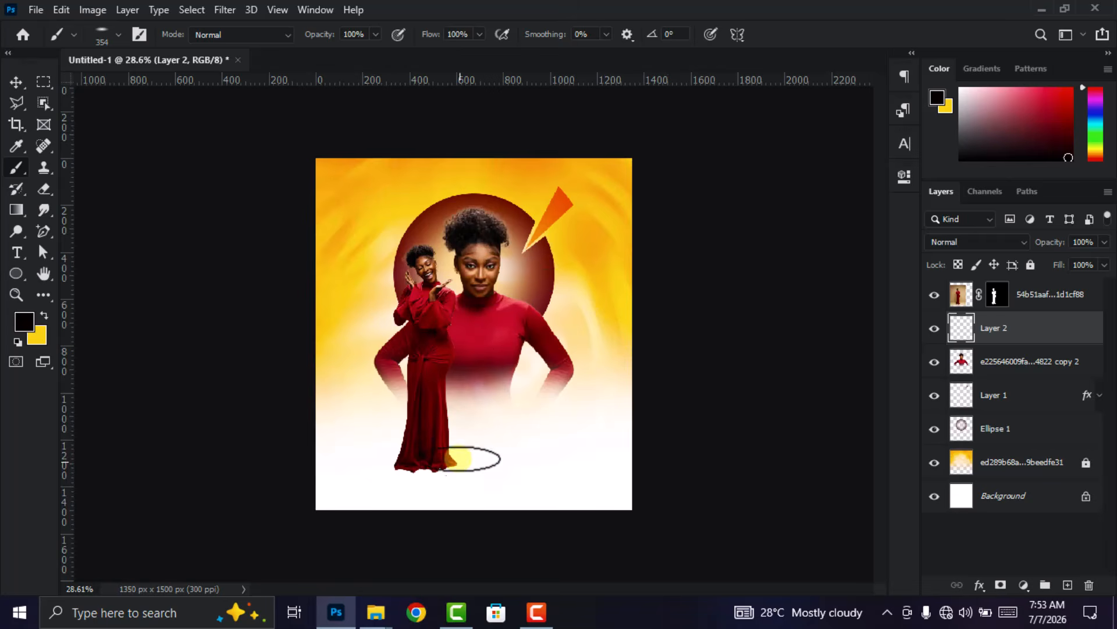
# - Set the foreground color to 000000 and paint a soft ground shadow under the hem of the full-length woman's dress
pyautogui.click(25, 321)
pyautogui.moveTo(511, 379)
pyautogui.mouseDown()
pyautogui.moveTo(692, 431)
pyautogui.moveTo(511, 431)
pyautogui.mouseUp()
pyautogui.click(785, 277)
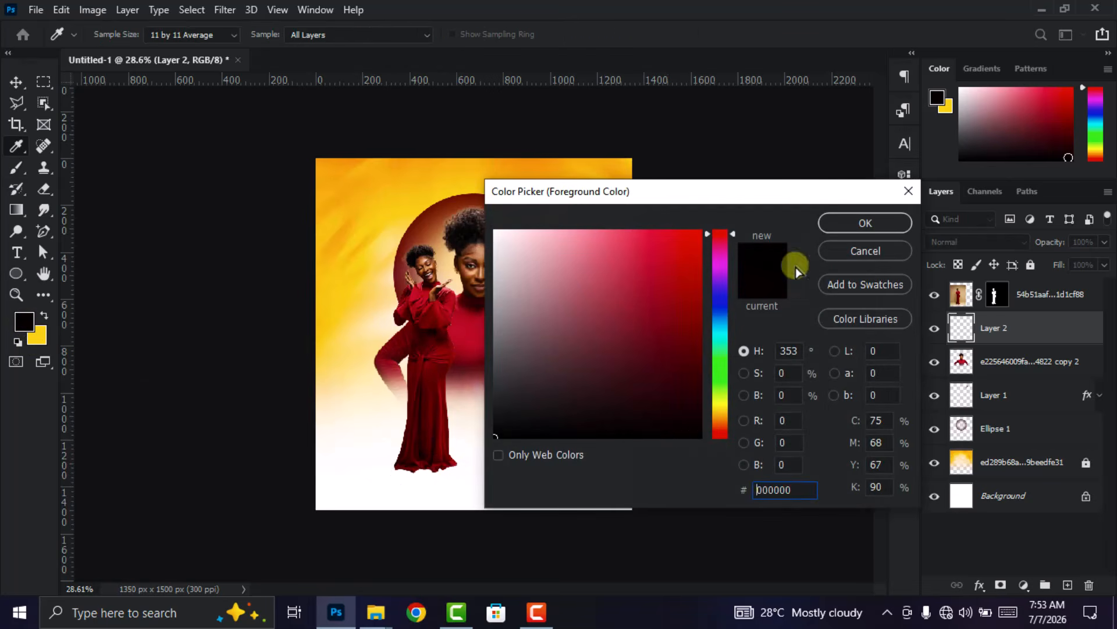
pyautogui.click(856, 223)
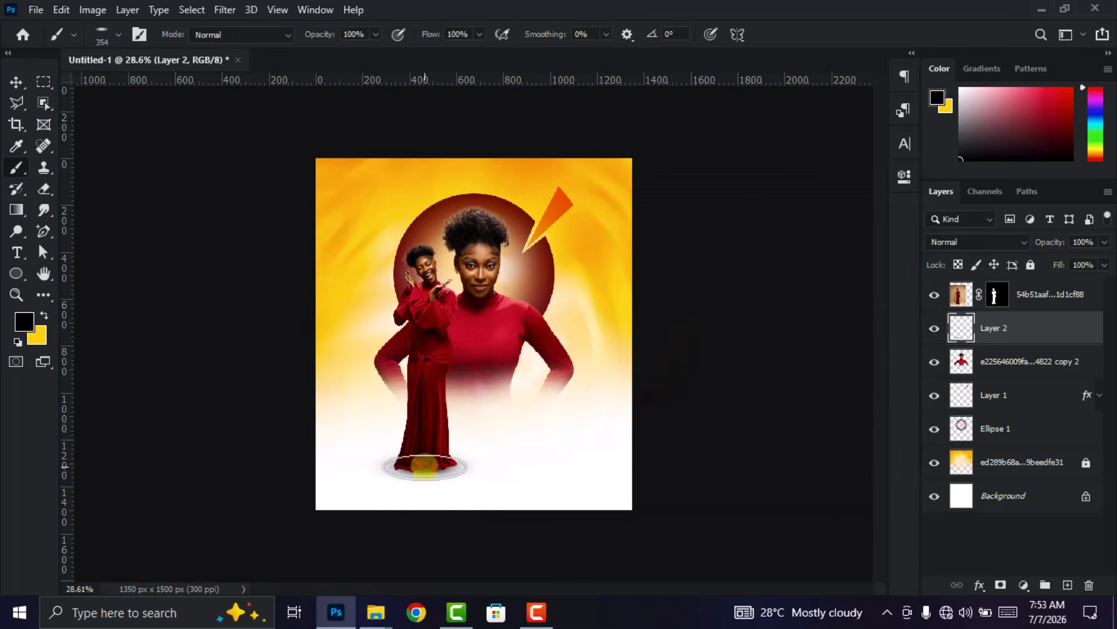
pyautogui.moveTo(424, 465)
pyautogui.mouseDown()
pyautogui.moveTo(473, 507)
pyautogui.moveTo(535, 471)
pyautogui.moveTo(448, 468)
pyautogui.mouseUp()
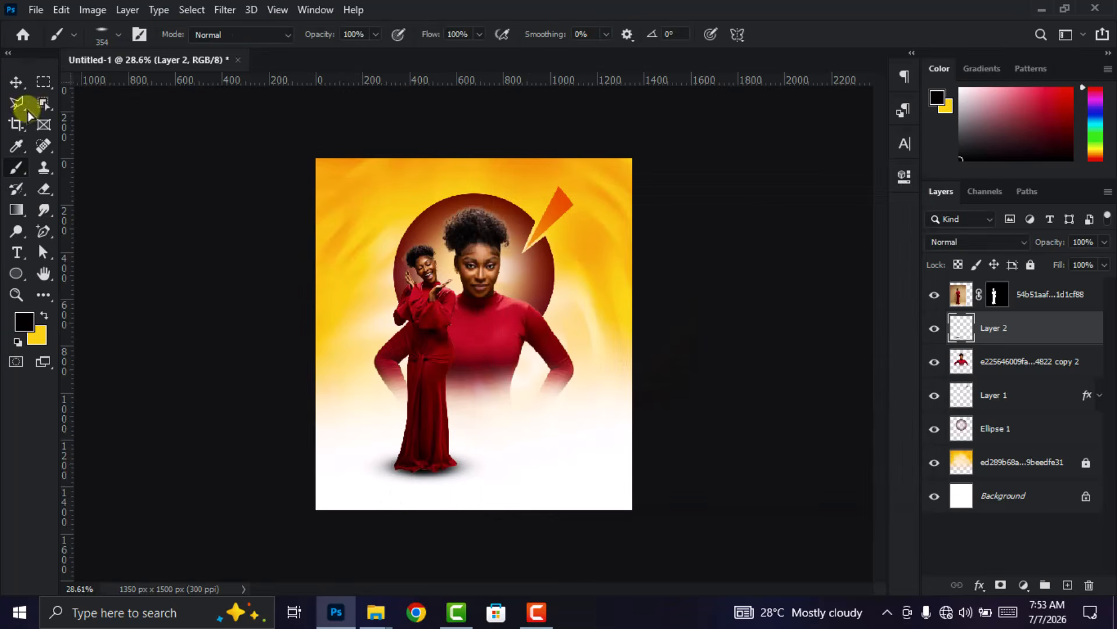
pyautogui.click(17, 81)
pyautogui.click(146, 245)
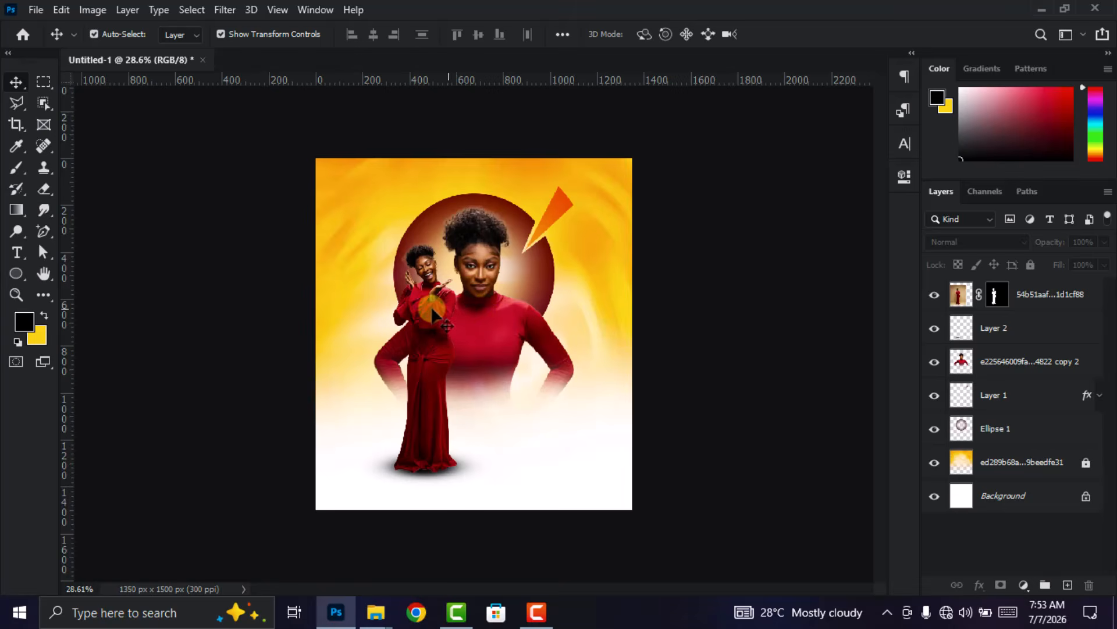
# - Switch to File Explorer and open the ICONS AND OTHERS folder inside Ultimate Premium Resource Pack
pyautogui.scroll(3, 552, 349)
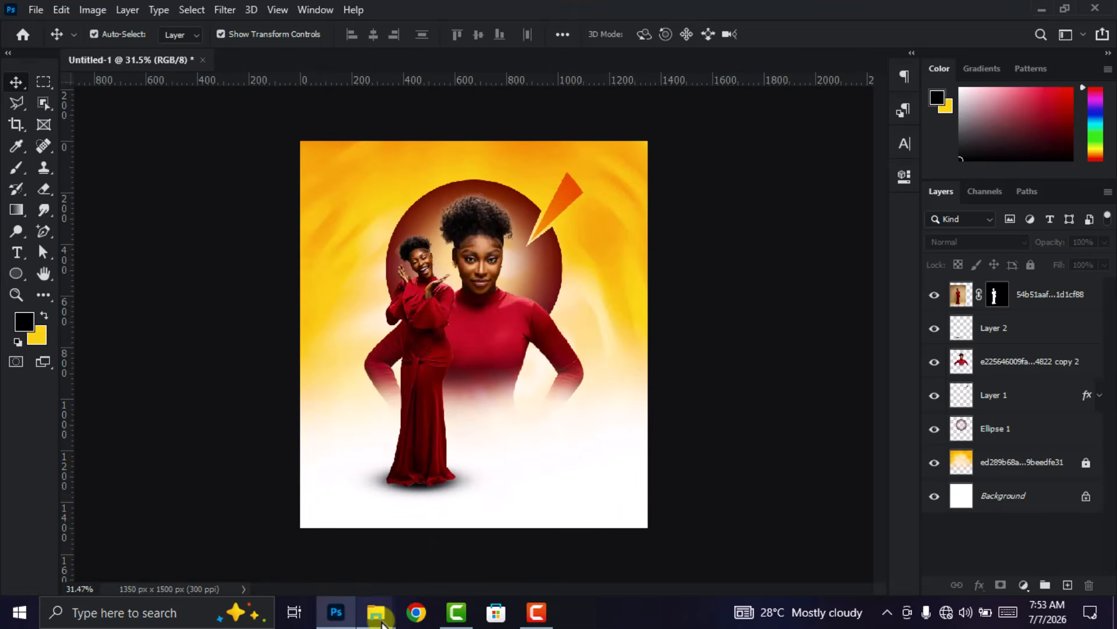
pyautogui.moveTo(380, 619)
pyautogui.click(464, 535)
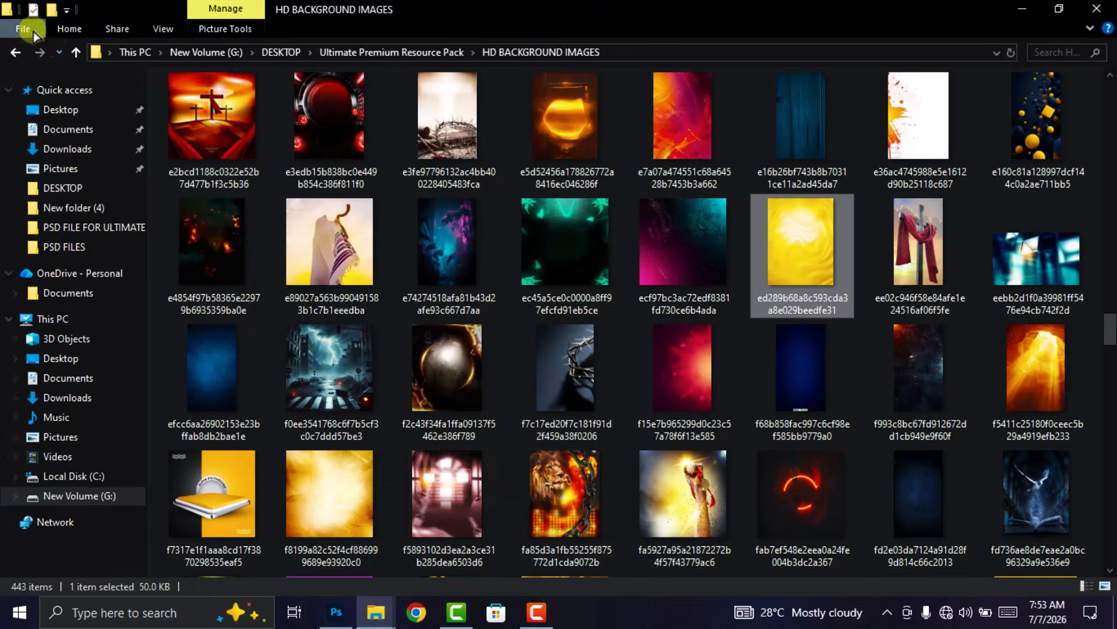
pyautogui.click(15, 51)
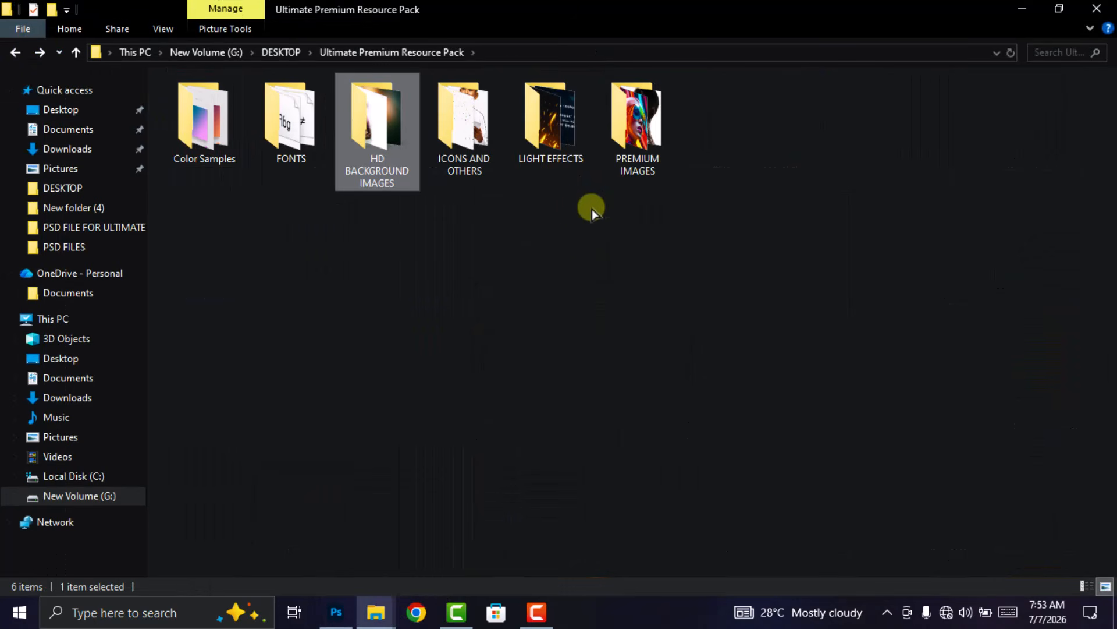
pyautogui.doubleClick(469, 126)
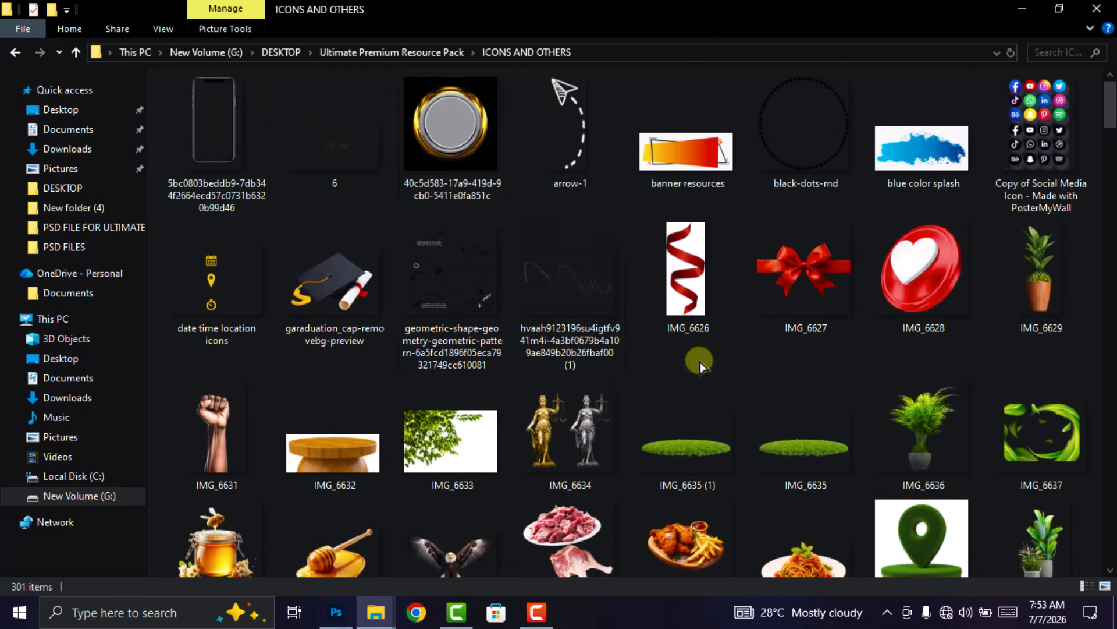
# - Find the black wavy line image in the folder and place it on the poster as its own layer
pyautogui.scroll(-10, 647, 378)
pyautogui.scroll(5, 647, 379)
pyautogui.scroll(5, 647, 379)
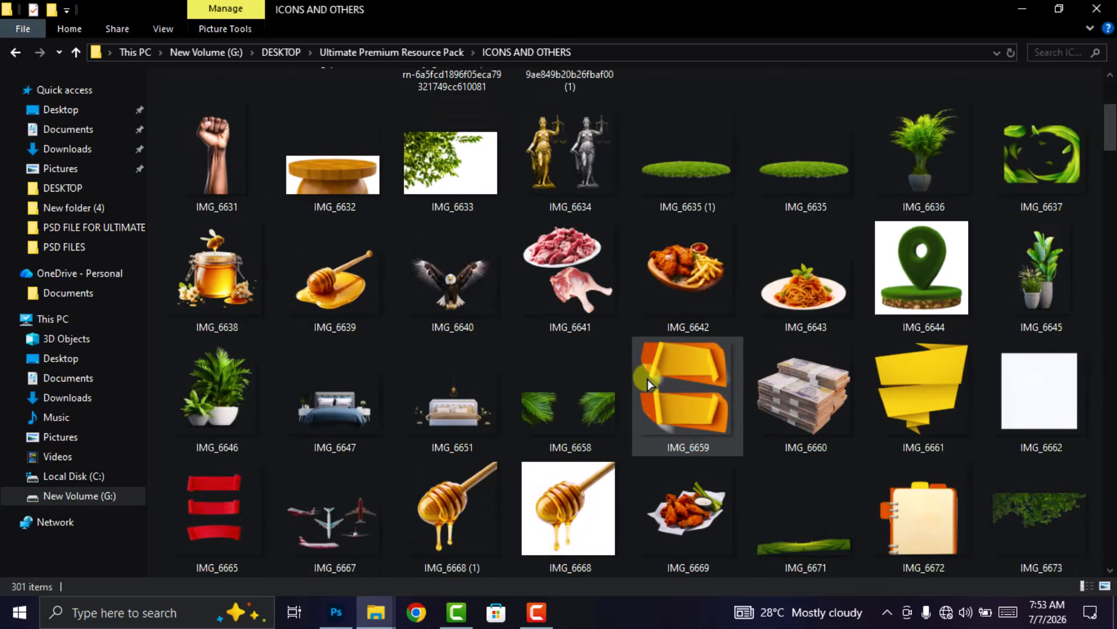
pyautogui.moveTo(564, 275)
pyautogui.mouseDown()
pyautogui.moveTo(481, 533)
pyautogui.moveTo(393, 561)
pyautogui.moveTo(343, 622)
pyautogui.moveTo(550, 435)
pyautogui.moveTo(536, 427)
pyautogui.mouseUp()
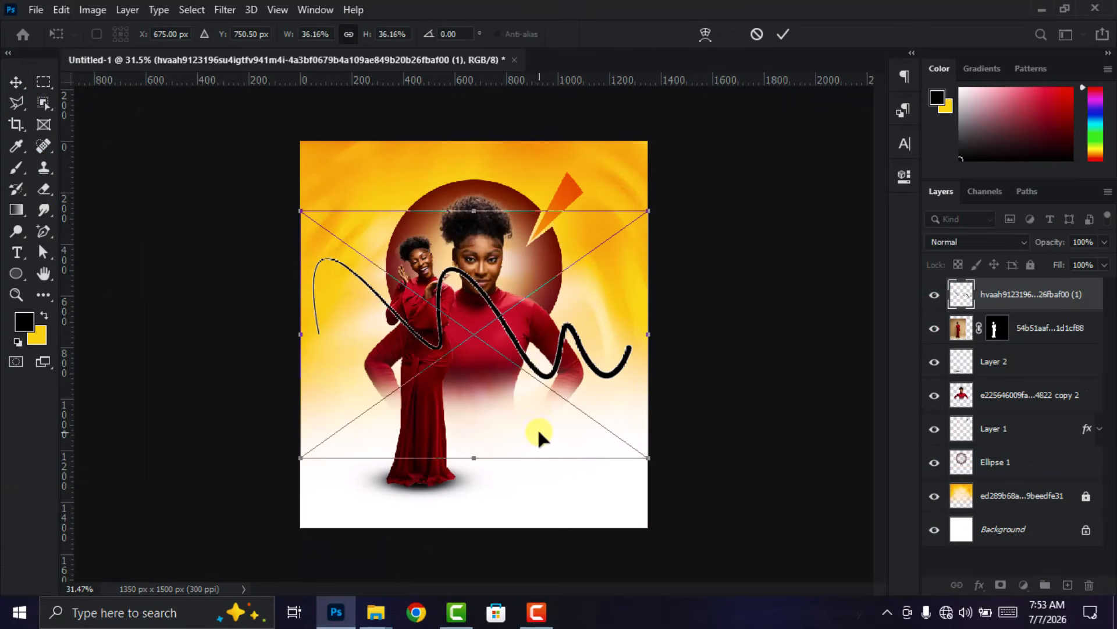
pyautogui.click(783, 35)
# - Shrink and reshape the wavy line so it crosses the poster's lower right, and lower its opacity to 31%
pyautogui.moveTo(634, 324)
pyautogui.mouseDown()
pyautogui.moveTo(644, 337)
pyautogui.moveTo(562, 306)
pyautogui.moveTo(546, 336)
pyautogui.moveTo(600, 460)
pyautogui.moveTo(628, 464)
pyautogui.mouseUp()
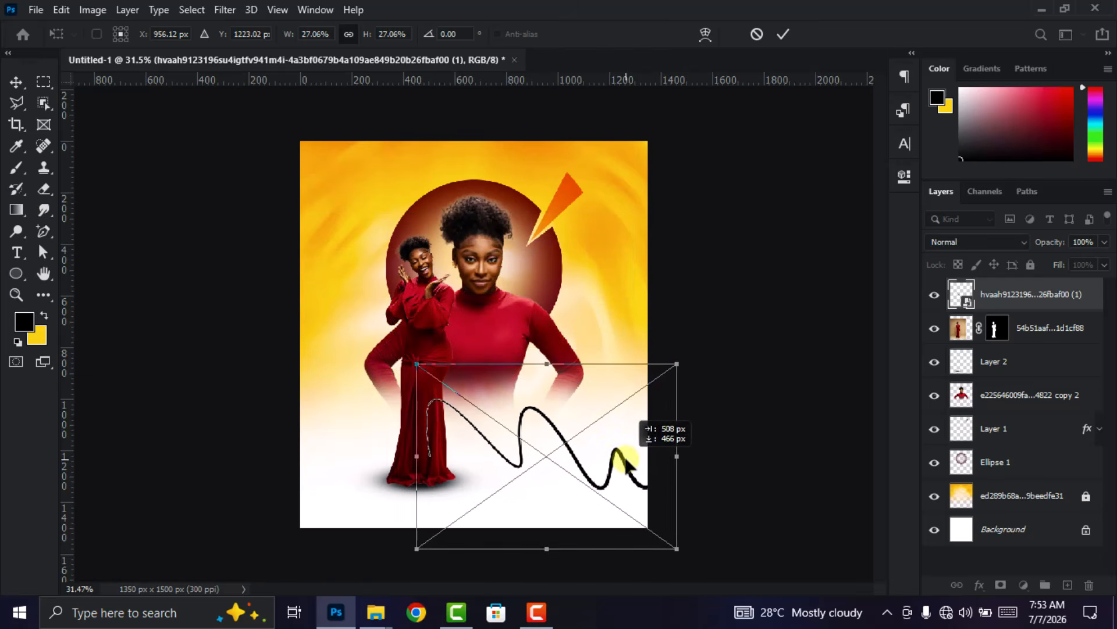
pyautogui.moveTo(417, 456); pyautogui.dragTo(349, 456)
pyautogui.moveTo(546, 456); pyautogui.dragTo(565, 465)
pyautogui.click(783, 35)
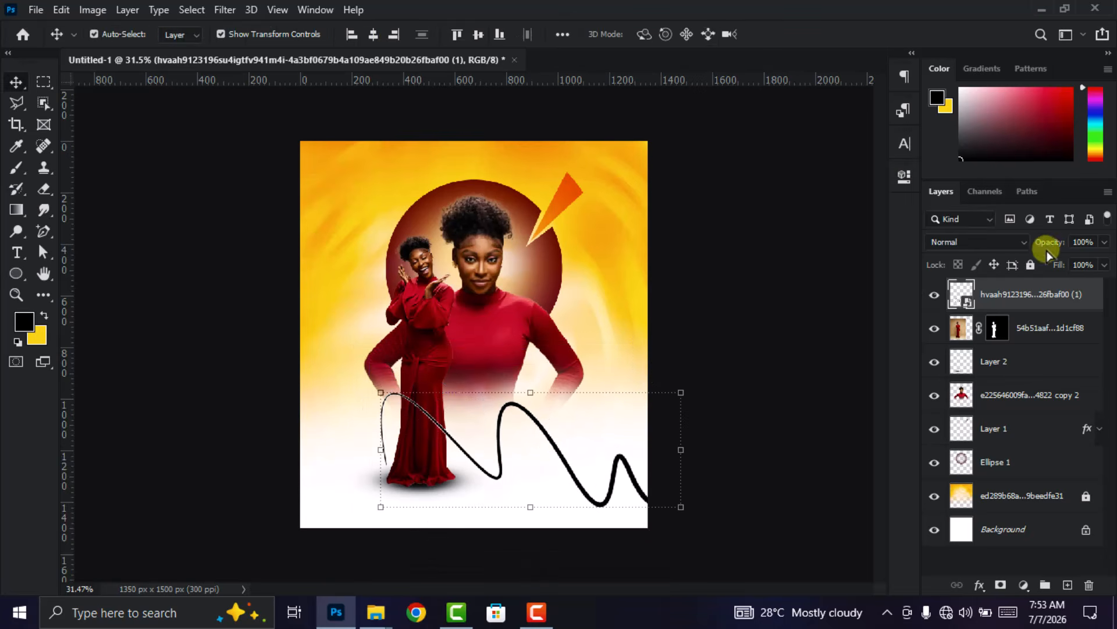
pyautogui.moveTo(1028, 242); pyautogui.dragTo(1055, 246)
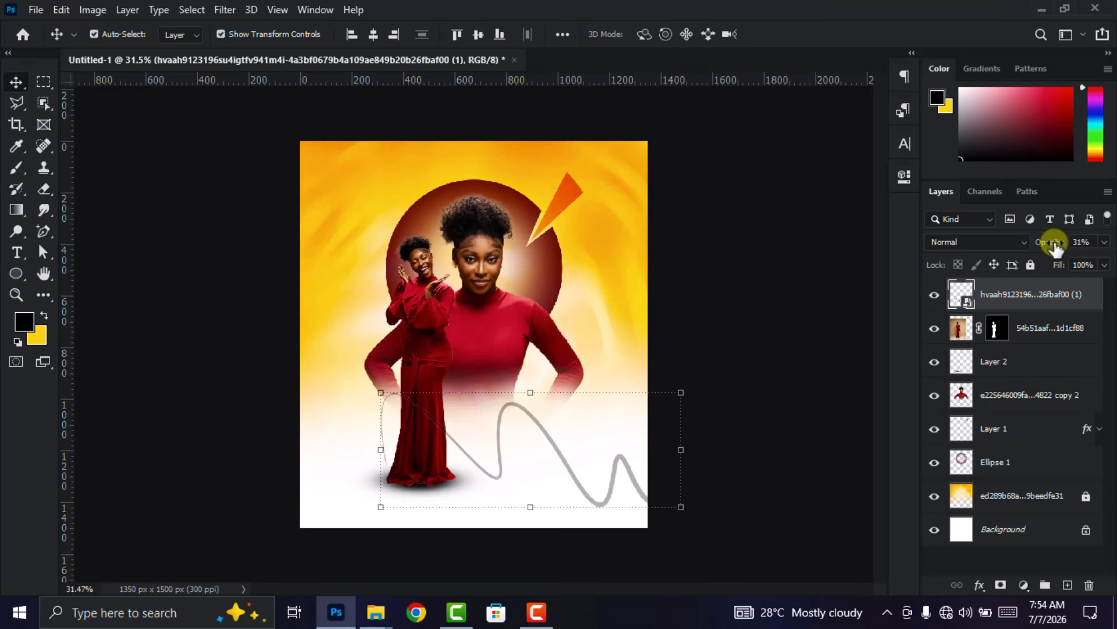
# - Move the wavy line's layer directly beneath the large woman's layer and lock it
pyautogui.moveTo(1042, 297); pyautogui.dragTo(1046, 420)
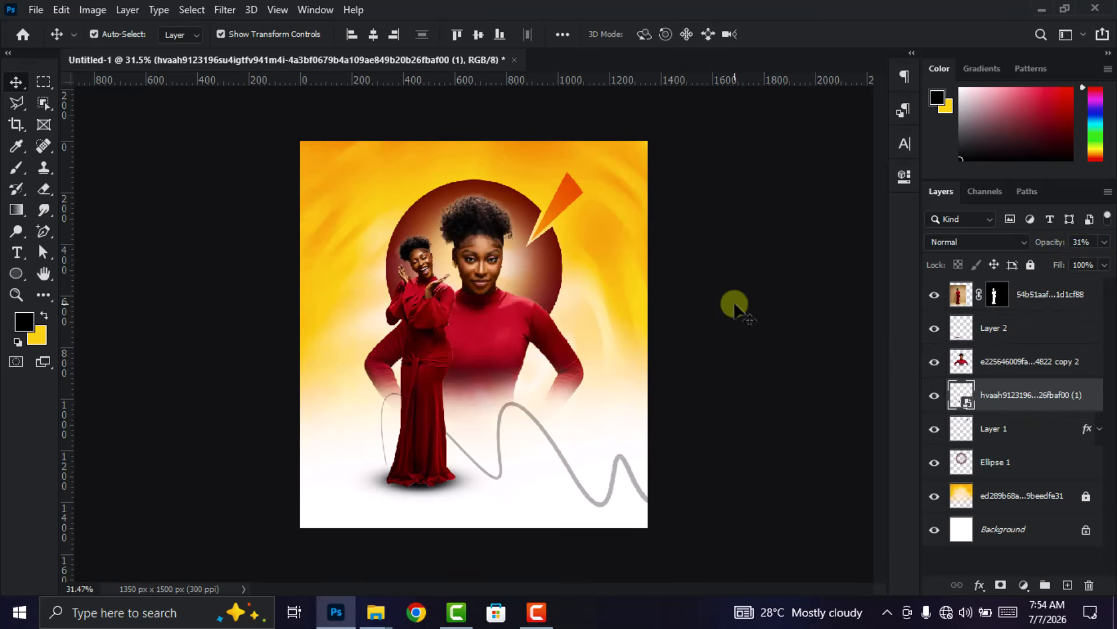
pyautogui.click(1031, 265)
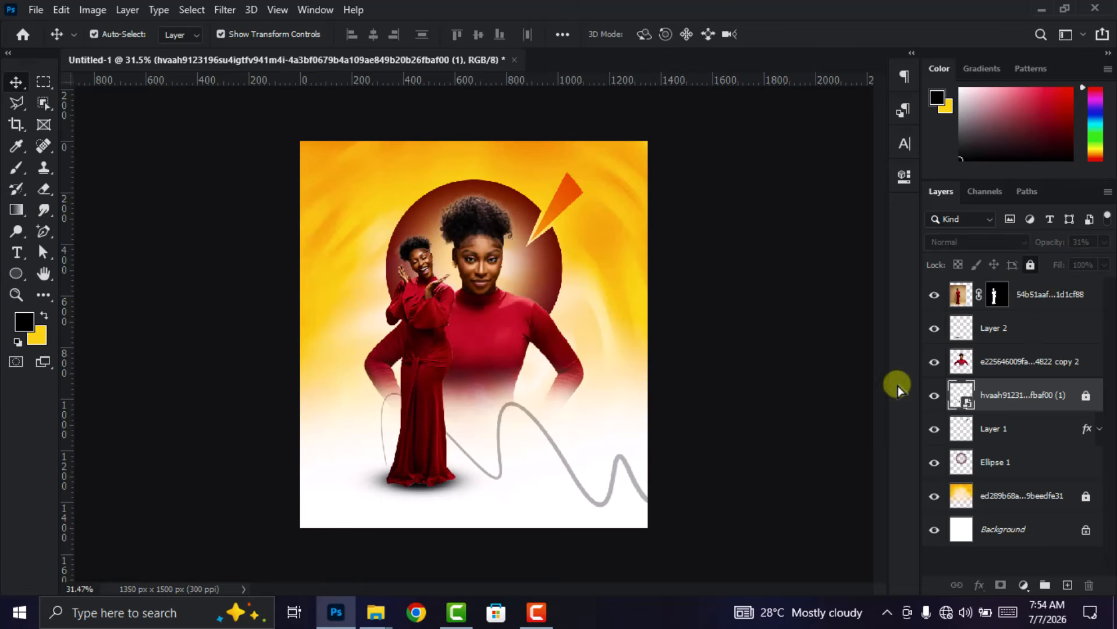
pyautogui.click(762, 415)
pyautogui.scroll(-1, 462, 303)
pyautogui.scroll(1, 464, 302)
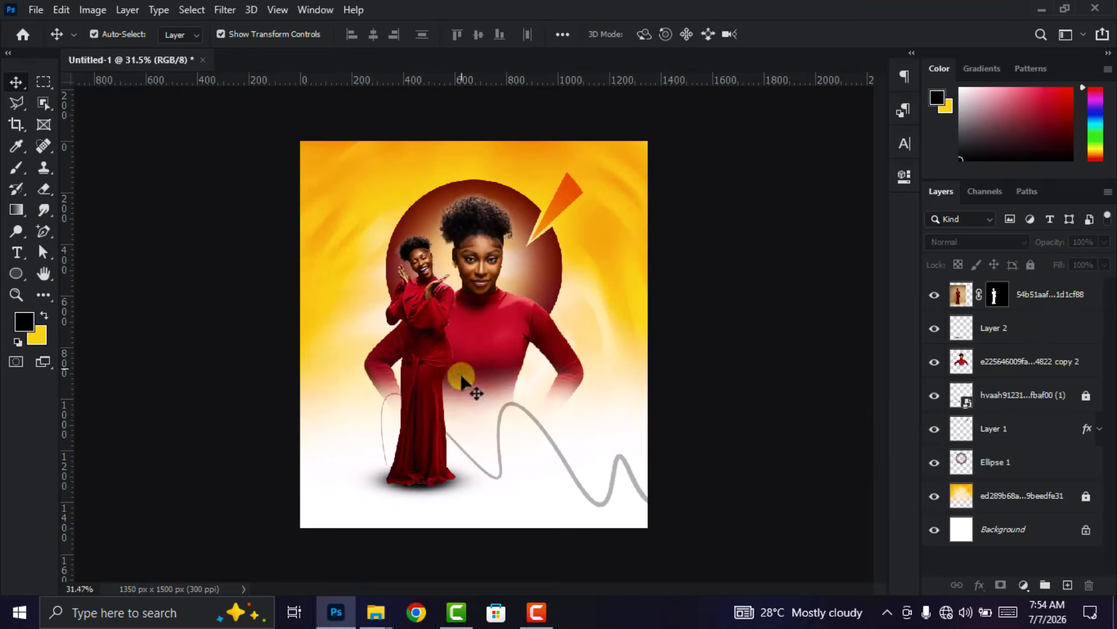
# - Add a point text layer reading "Bday" on the poster
pyautogui.click(17, 253)
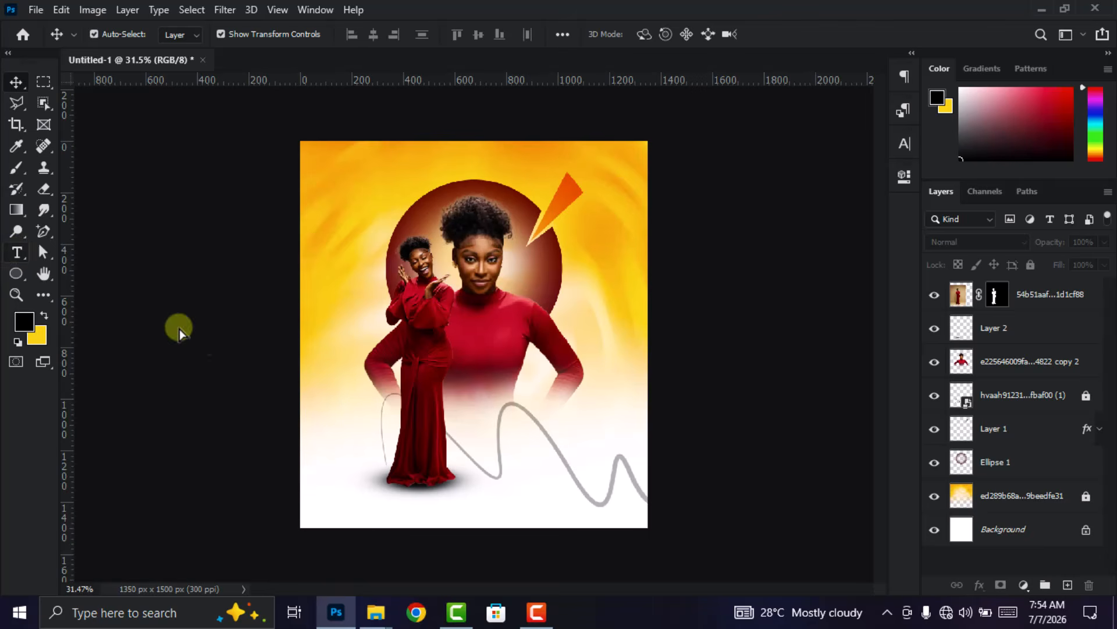
pyautogui.click(503, 431)
pyautogui.click(379, 200)
pyautogui.write('Bday')
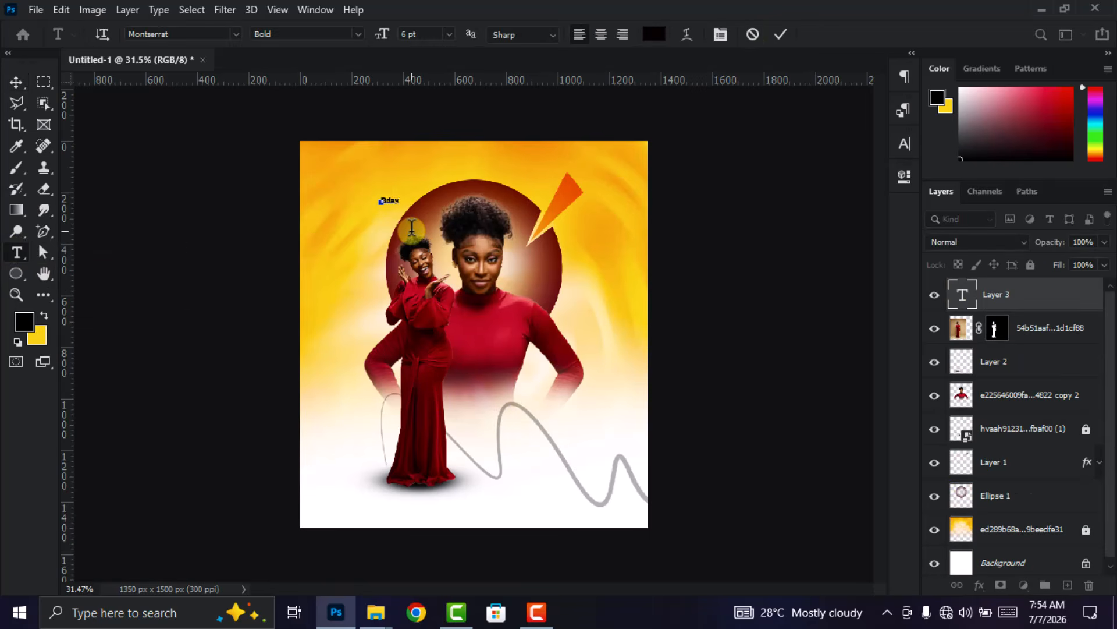
# - Enlarge the Bday text to about 34 pt and place it on the white area beside the full-length woman's dress
pyautogui.click(16, 82)
pyautogui.hotkey('ctrl', 't')
pyautogui.moveTo(400, 204); pyautogui.dragTo(479, 263)
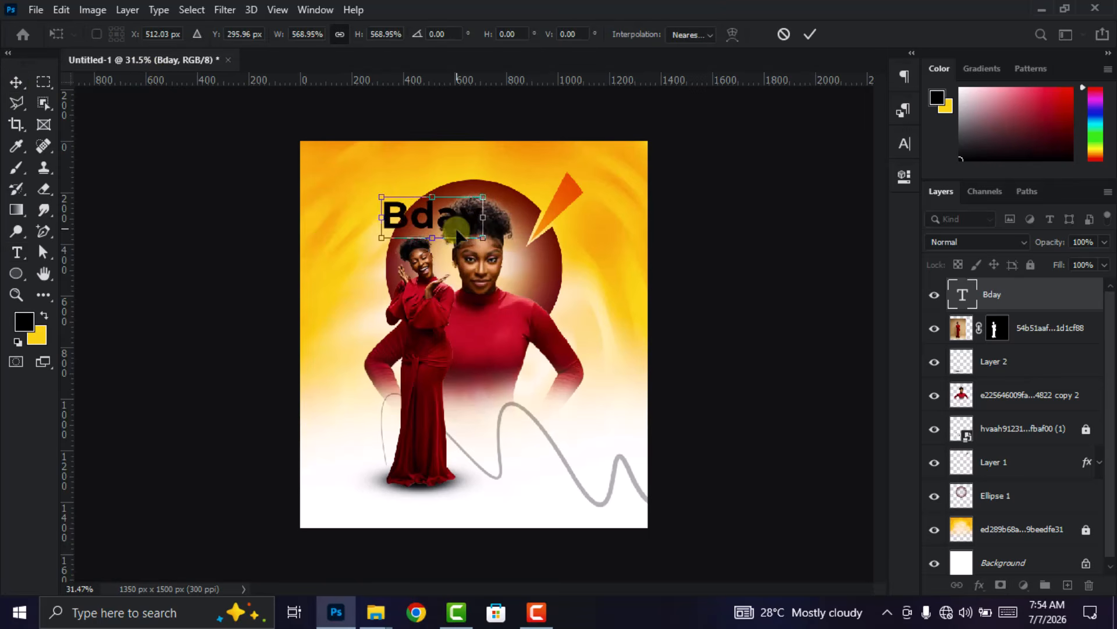
pyautogui.moveTo(451, 220); pyautogui.dragTo(535, 435)
pyautogui.click(811, 35)
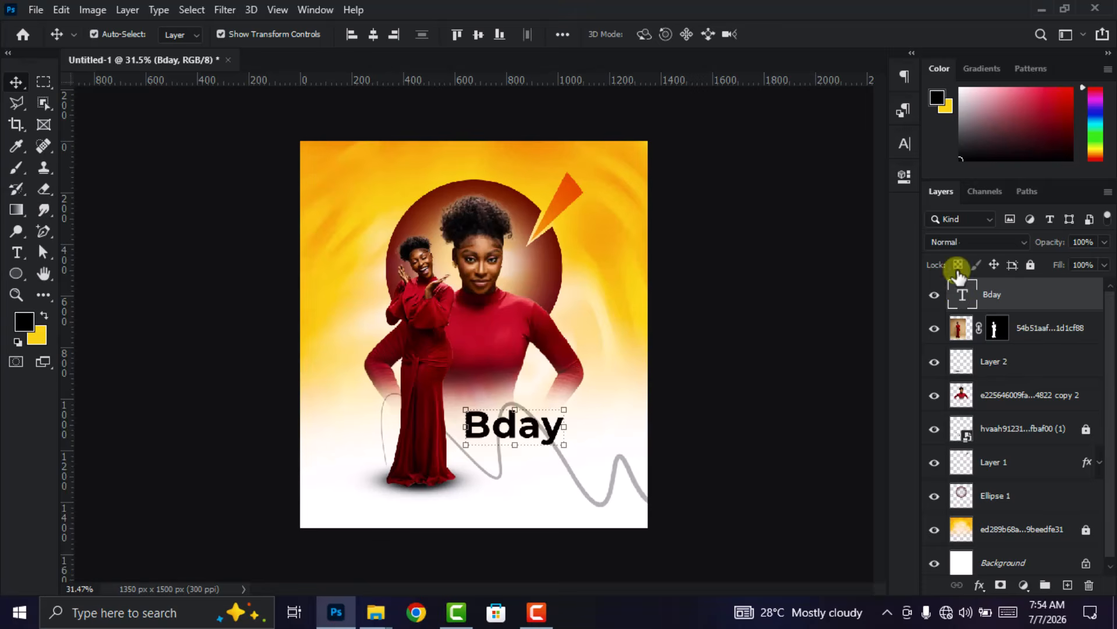
# - Change the Bday text's font to University Roman LET
pyautogui.doubleClick(962, 294)
pyautogui.click(906, 144)
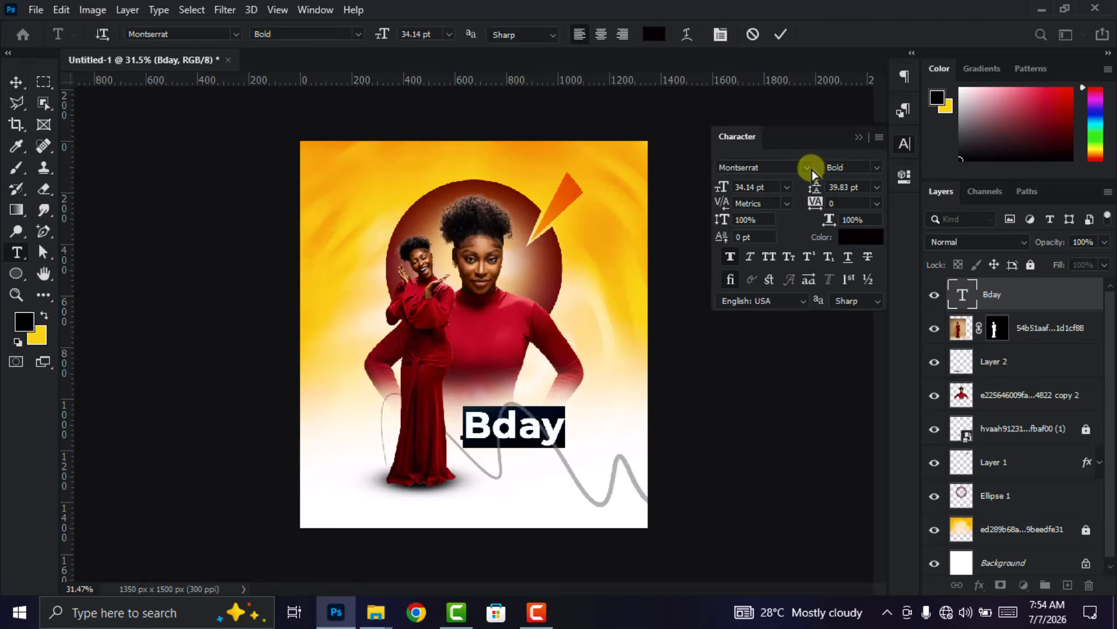
pyautogui.click(809, 168)
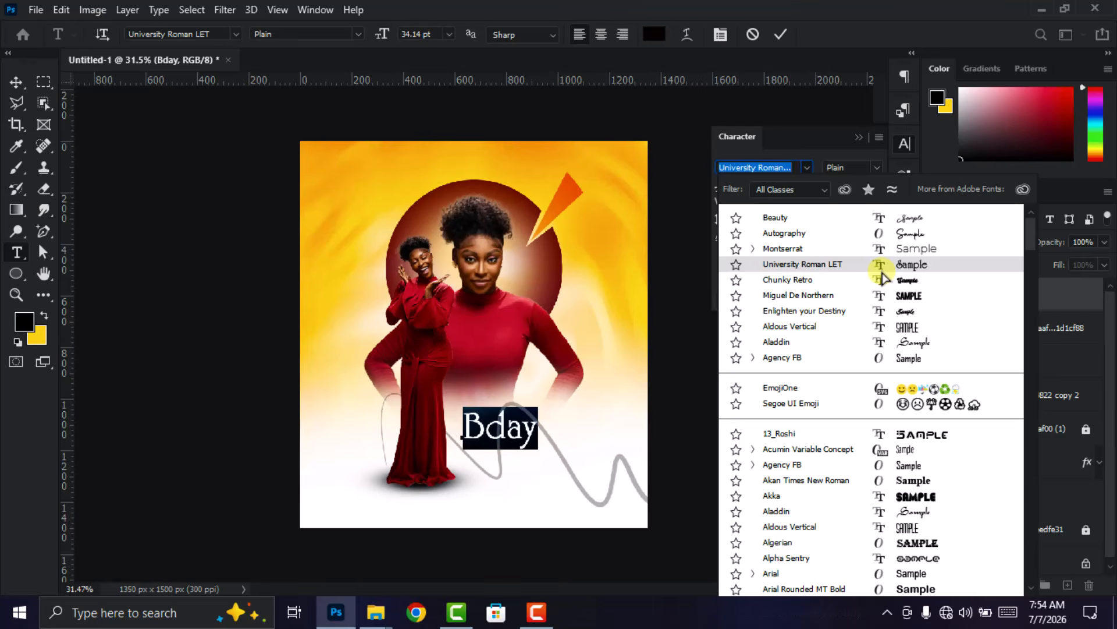
pyautogui.click(880, 266)
pyautogui.click(781, 35)
pyautogui.press('v')
pyautogui.click(900, 142)
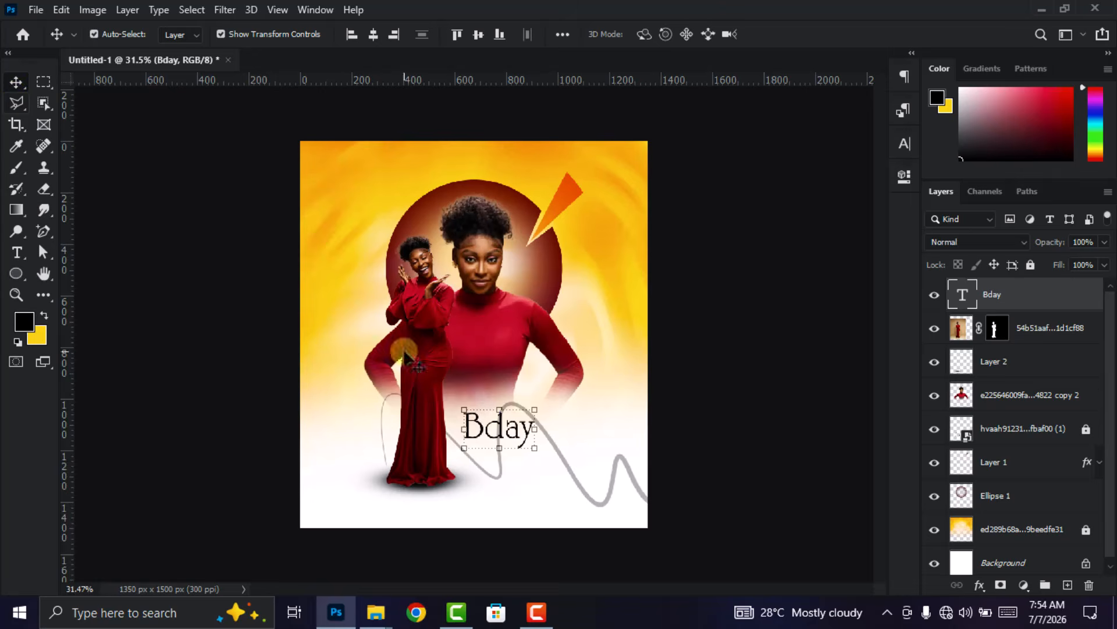
pyautogui.scroll(1, 491, 431)
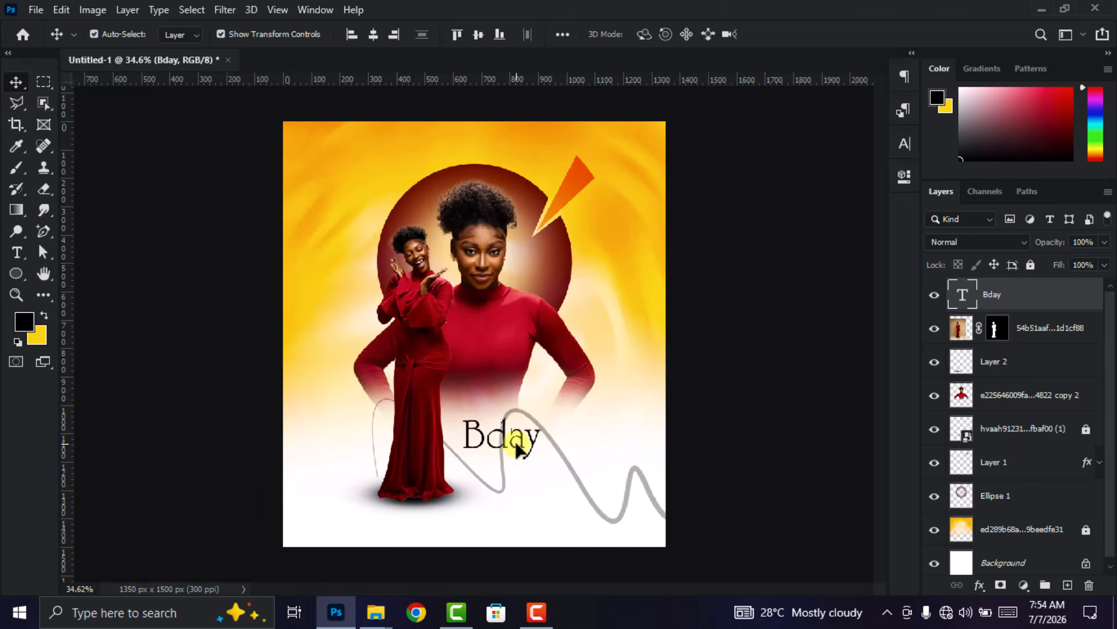
# - Add a paragraph text box filled with Lorem ipsum placeholder text directly beneath Bday
pyautogui.click(654, 343)
pyautogui.click(16, 252)
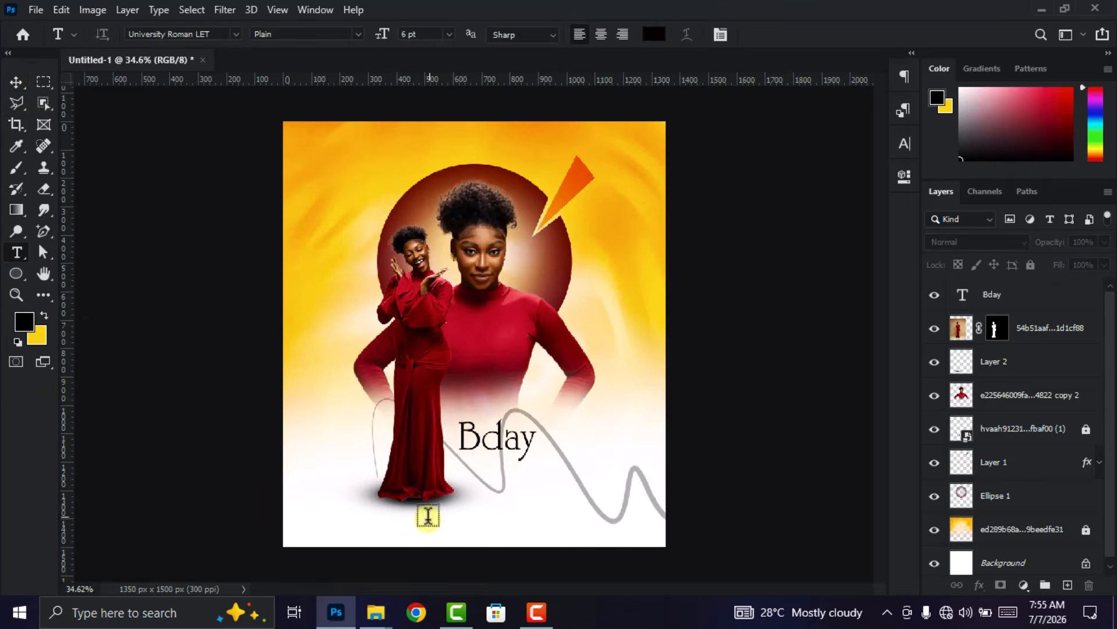
pyautogui.moveTo(464, 464); pyautogui.dragTo(586, 476)
pyautogui.click(780, 35)
pyautogui.press('v')
# - Set the Lorem ipsum paragraph's font to Montserrat with the Bold style
pyautogui.doubleClick(964, 294)
pyautogui.click(904, 144)
pyautogui.click(806, 168)
pyautogui.click(826, 264)
pyautogui.click(731, 258)
pyautogui.click(877, 168)
pyautogui.click(878, 341)
pyautogui.click(780, 35)
pyautogui.click(859, 137)
pyautogui.press('v')
# - Add a point text layer reading "happy" beside the large woman's shoulder
pyautogui.click(275, 432)
pyautogui.hotkey('ctrl', '0')
pyautogui.press('t')
pyautogui.click(600, 289)
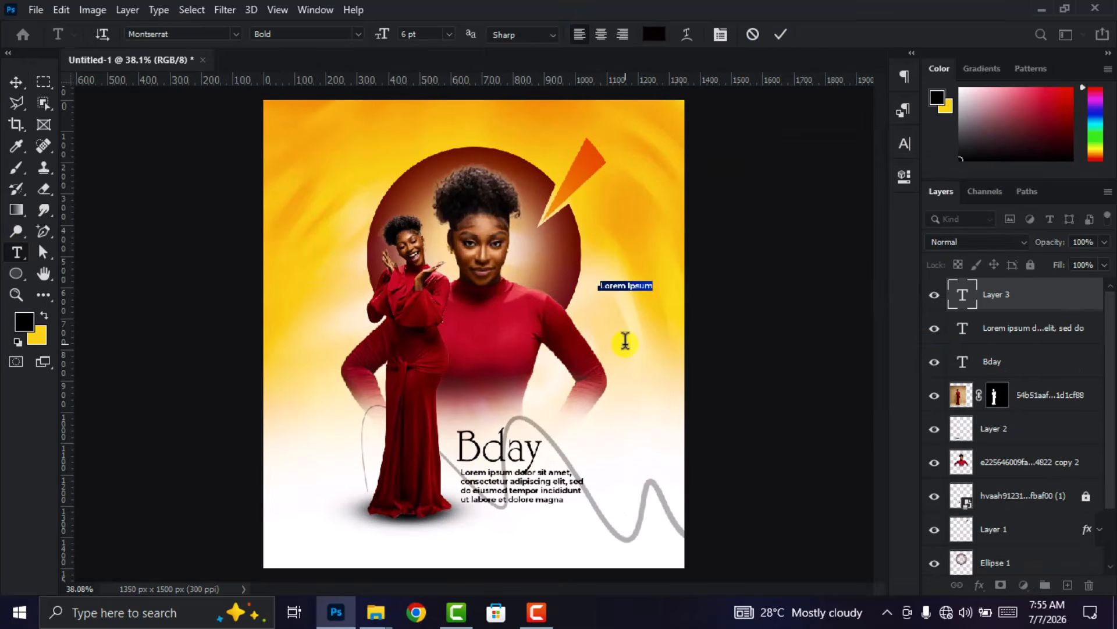
pyautogui.click(780, 34)
# - Set the "happy" text in the Beauty font at 26 pt
pyautogui.doubleClick(964, 295)
pyautogui.click(905, 144)
pyautogui.click(806, 168)
pyautogui.click(914, 249)
pyautogui.moveTo(726, 188); pyautogui.dragTo(739, 189)
pyautogui.click(781, 35)
pyautogui.press('v')
# - Scale the "happy" text to about 82% and position it over the upper end of the Bday lettering
pyautogui.moveTo(634, 278); pyautogui.dragTo(543, 433)
pyautogui.scroll(4, 579, 454)
pyautogui.moveTo(638, 419); pyautogui.dragTo(601, 418)
pyautogui.moveTo(498, 410); pyautogui.dragTo(502, 402)
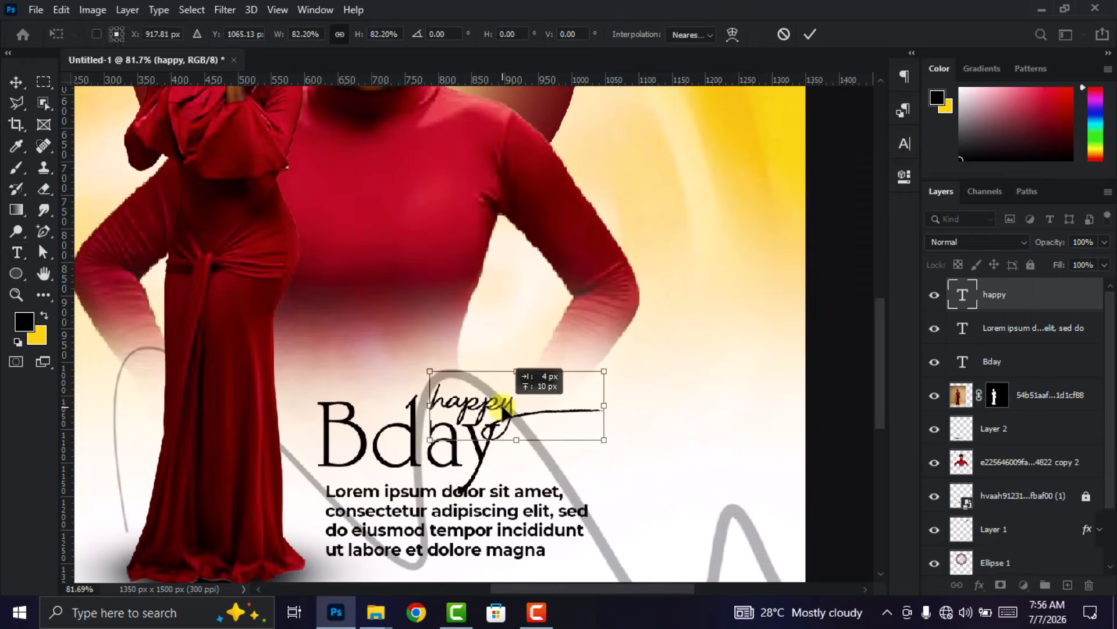
pyautogui.click(809, 35)
pyautogui.scroll(-1, 738, 213)
pyautogui.scroll(-4, 738, 213)
pyautogui.click(737, 213)
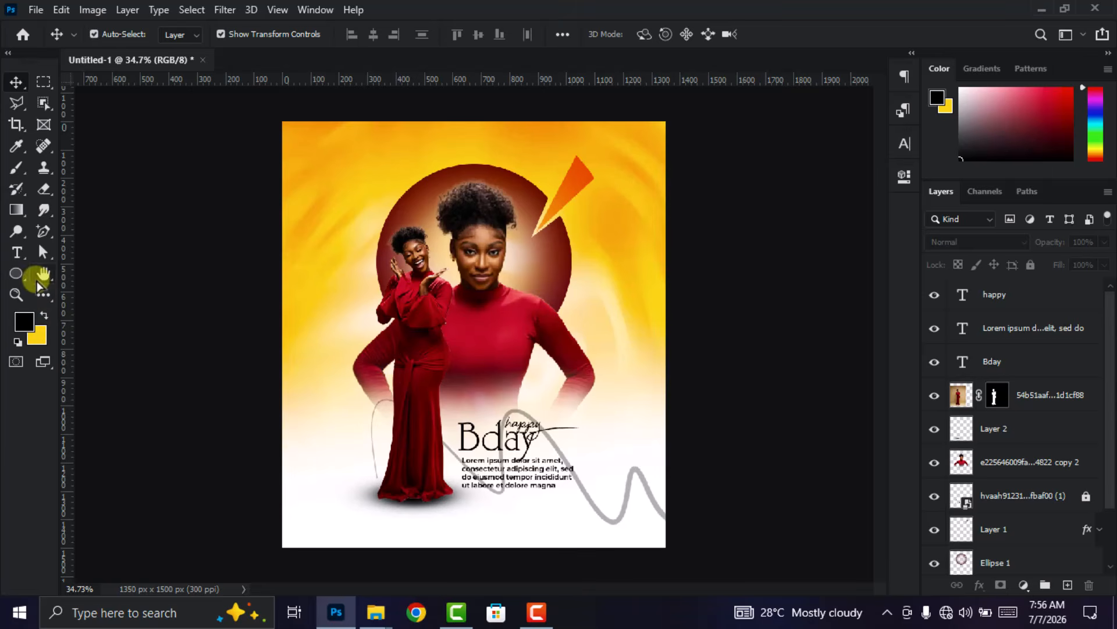
# - Add the text "HAPPY BIRTHDAY" above the dark red circle in Montserrat Regular at 10 pt
pyautogui.click(17, 252)
pyautogui.click(351, 156)
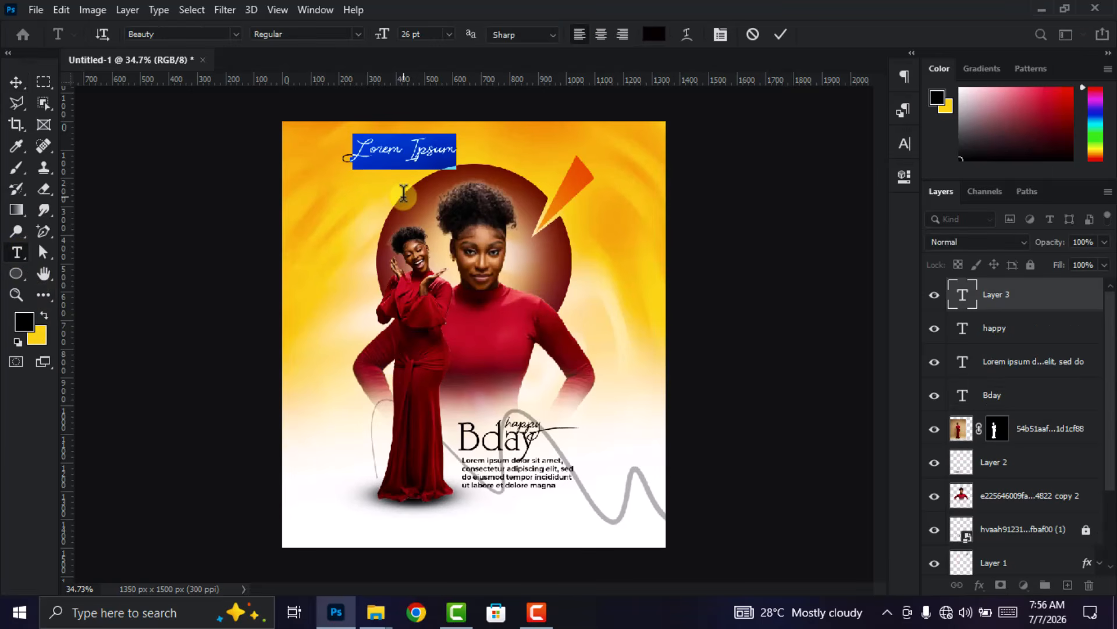
pyautogui.click(235, 34)
pyautogui.click(234, 108)
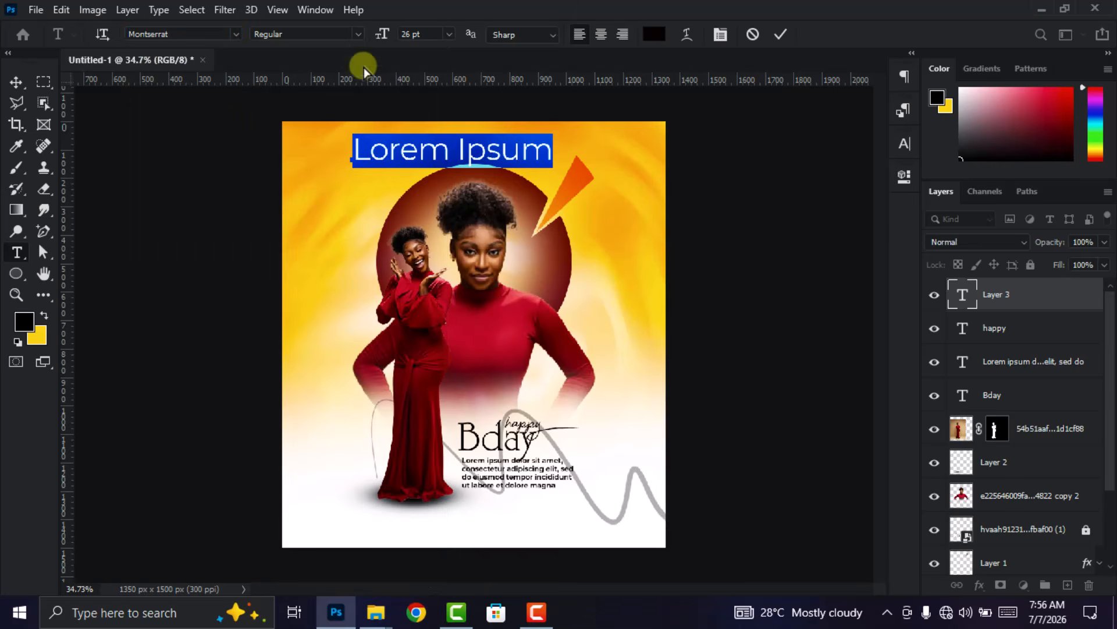
pyautogui.click(450, 35)
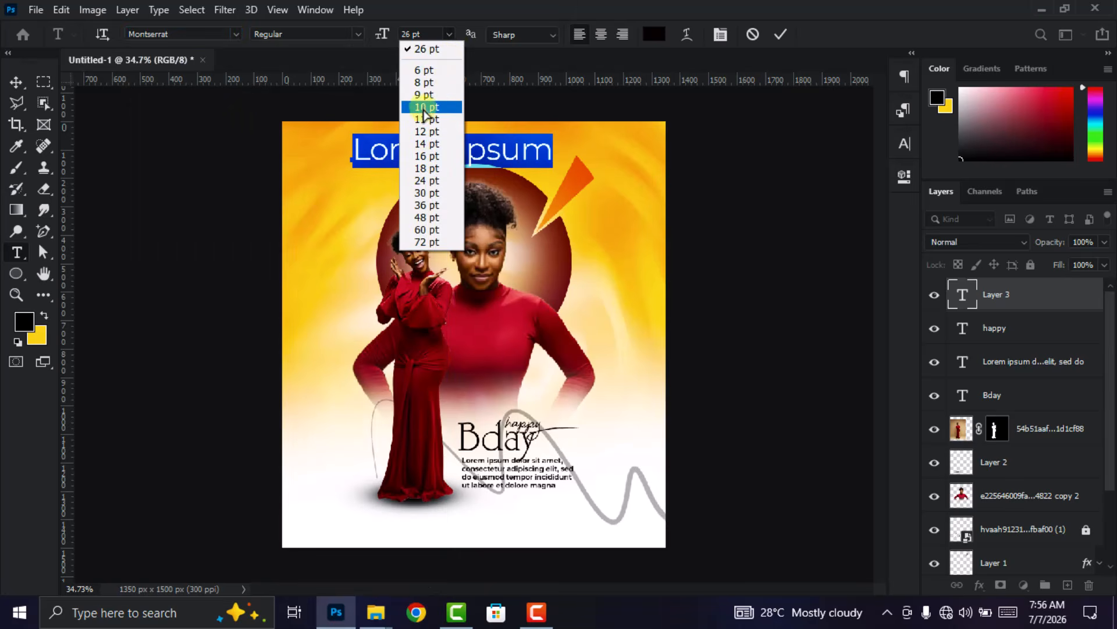
pyautogui.click(425, 107)
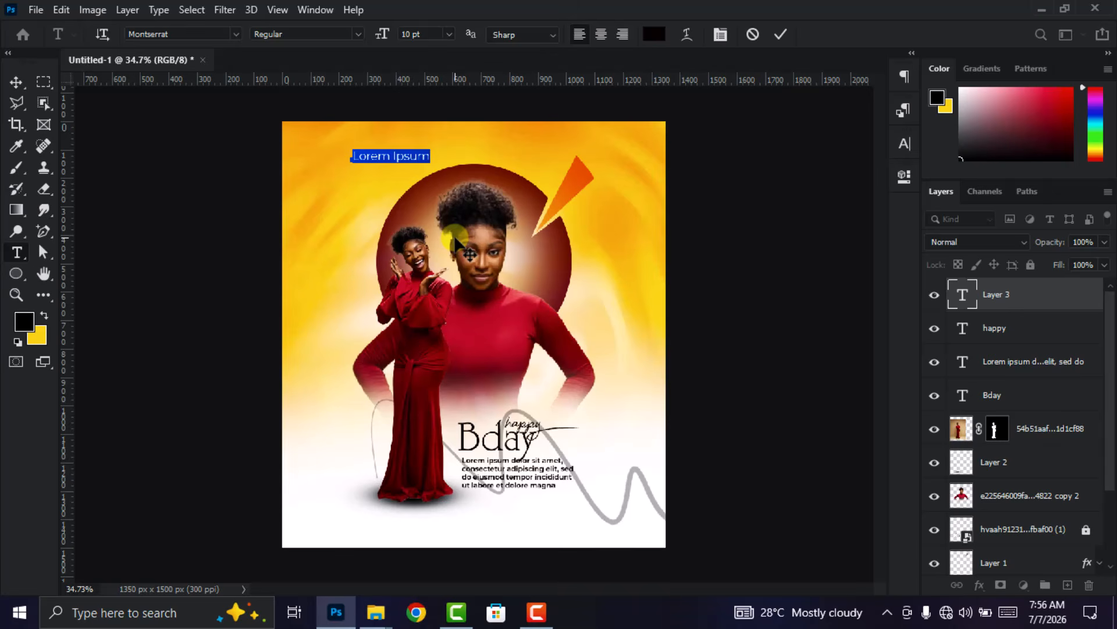
pyautogui.write('HAPPY BIRTHDAY')
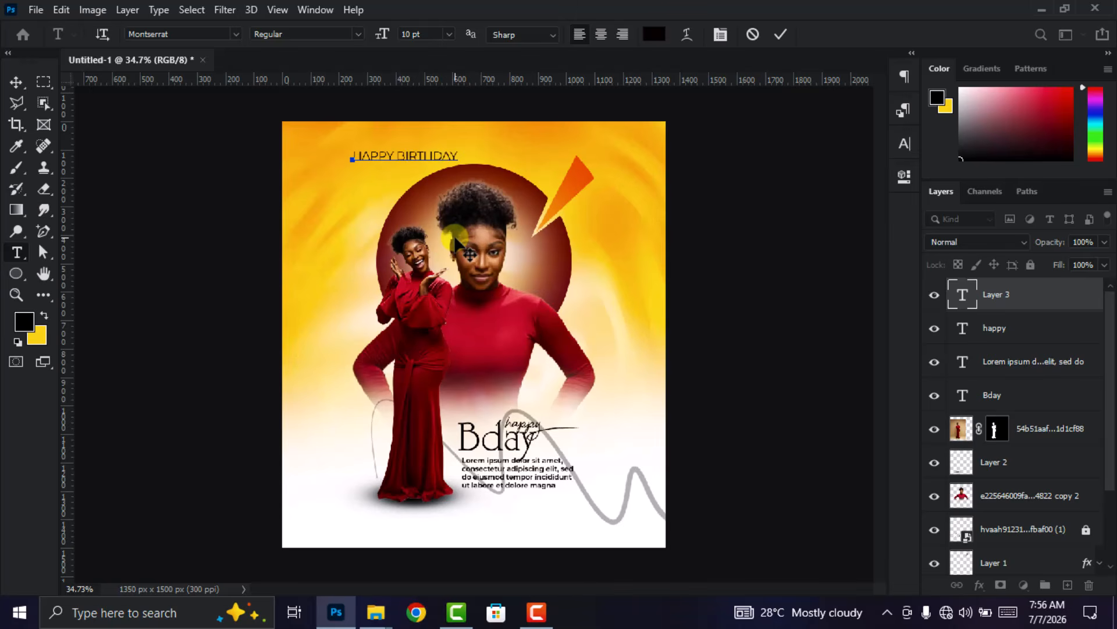
pyautogui.click(781, 34)
# - Change the HAPPY BIRTHDAY text to the Bold style at 8 pt
pyautogui.doubleClick(959, 314)
pyautogui.click(904, 144)
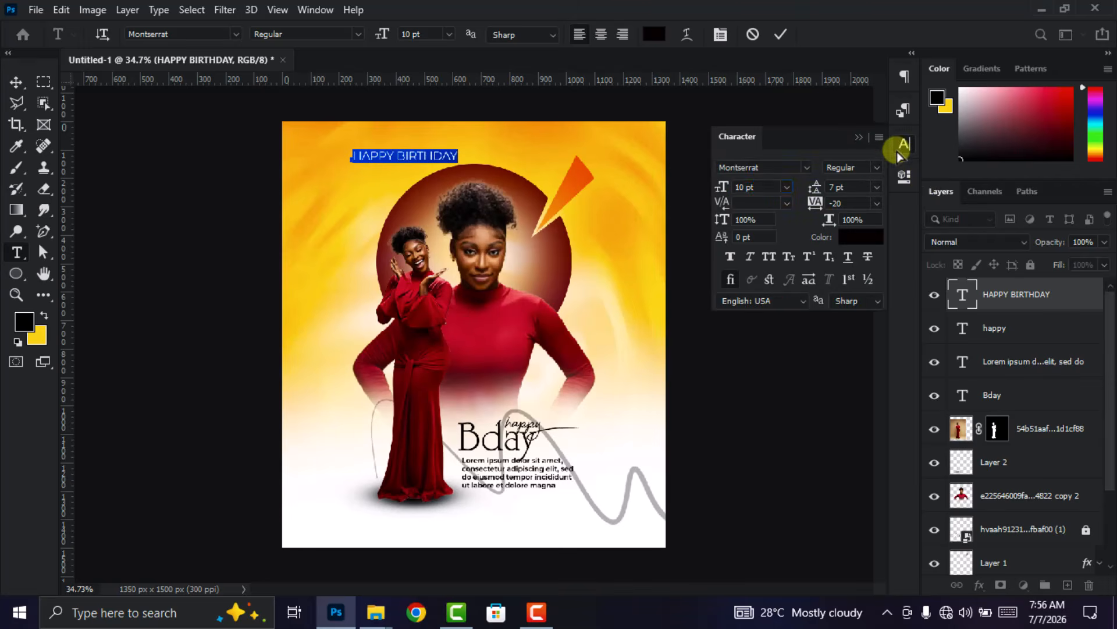
pyautogui.click(876, 167)
pyautogui.click(879, 340)
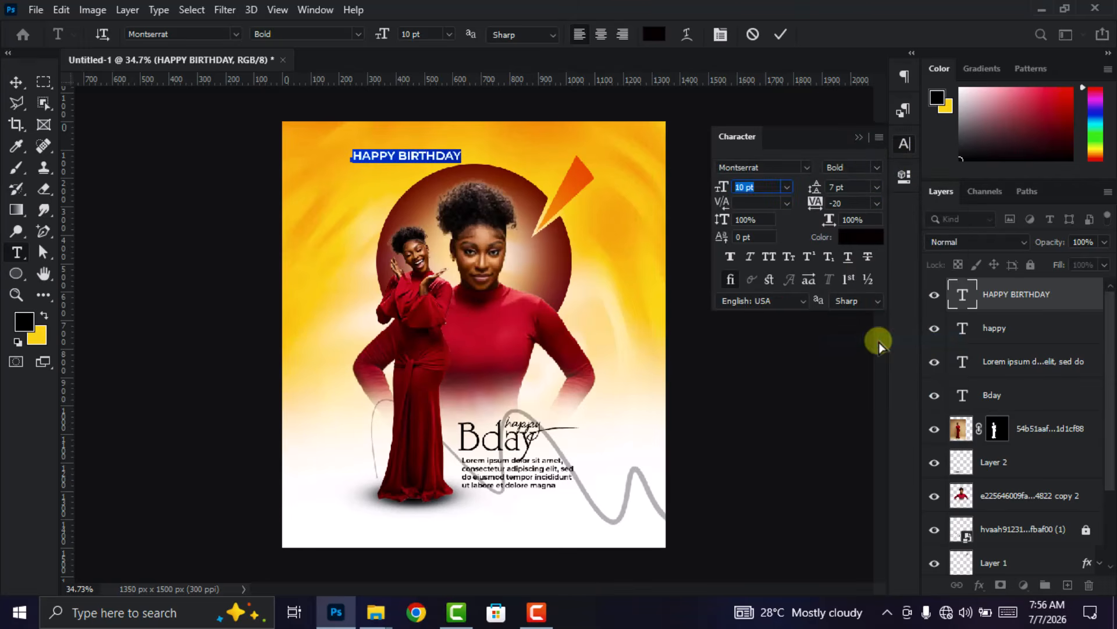
pyautogui.scroll(-1, 752, 188)
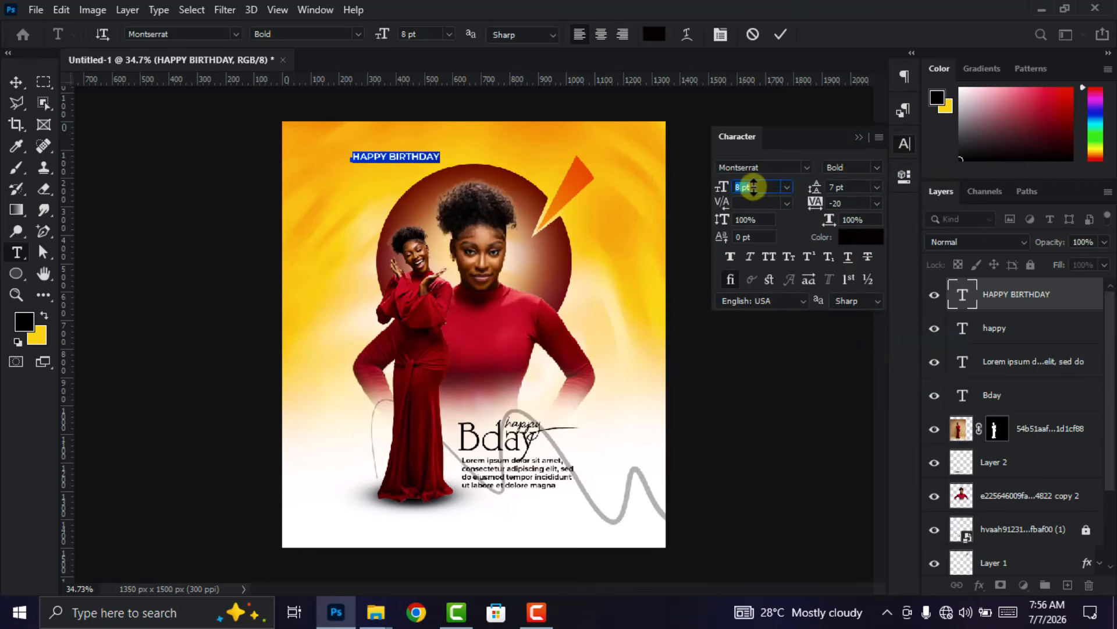
pyautogui.click(780, 34)
pyautogui.press('v')
pyautogui.click(905, 144)
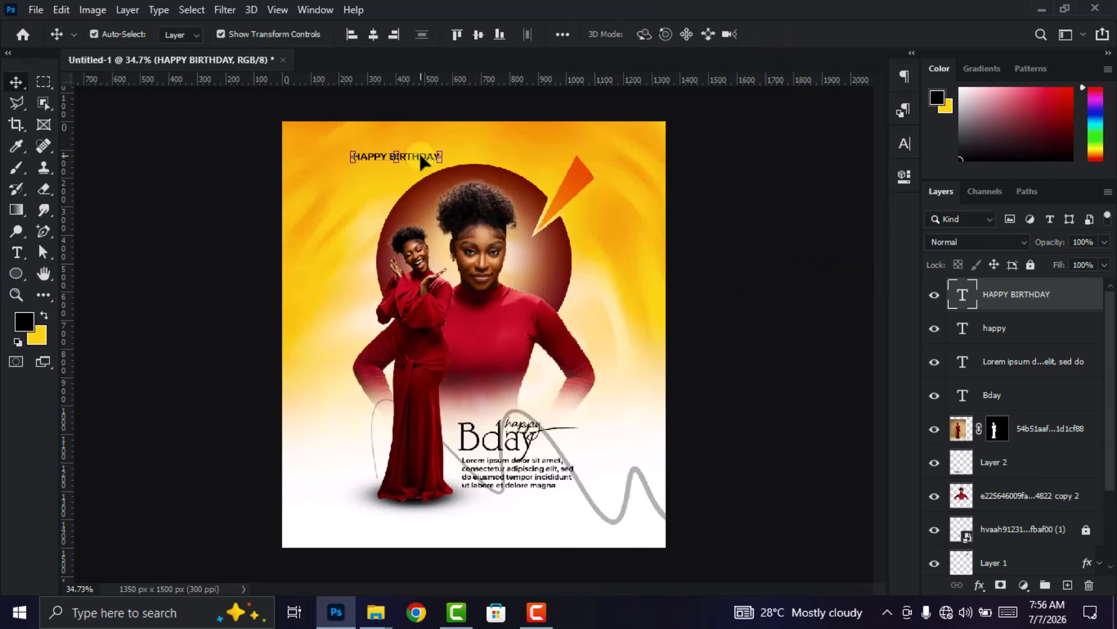
# - Rotate the HAPPY BIRTHDAY text 90° counter clockwise and place it vertically beside the standing woman
pyautogui.hotkey('ctrl', 't')
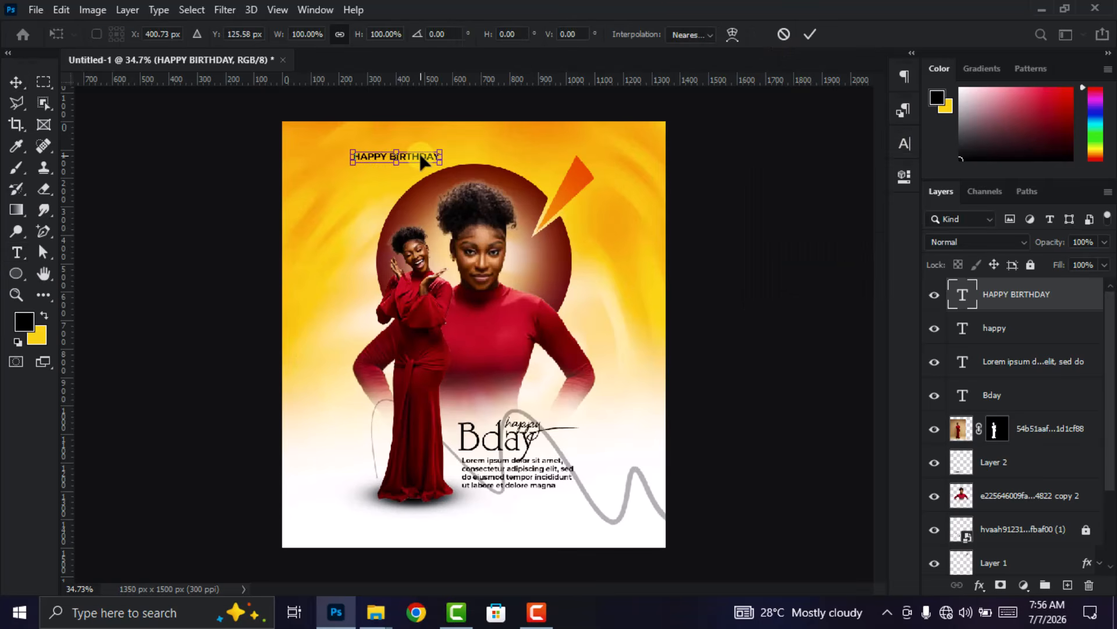
pyautogui.rightClick(424, 160)
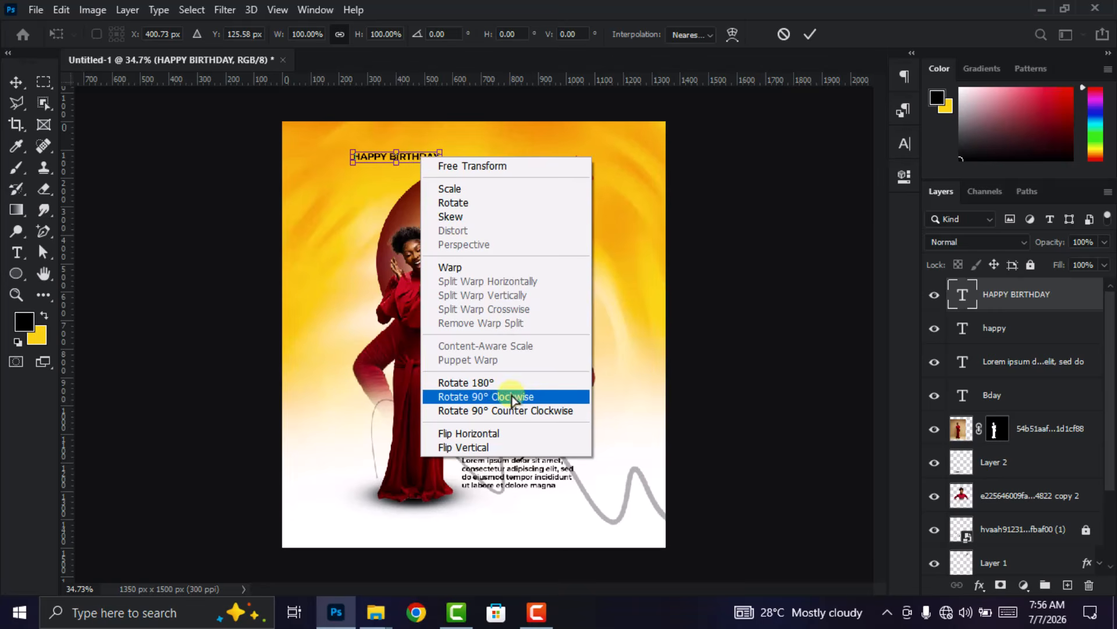
pyautogui.click(487, 411)
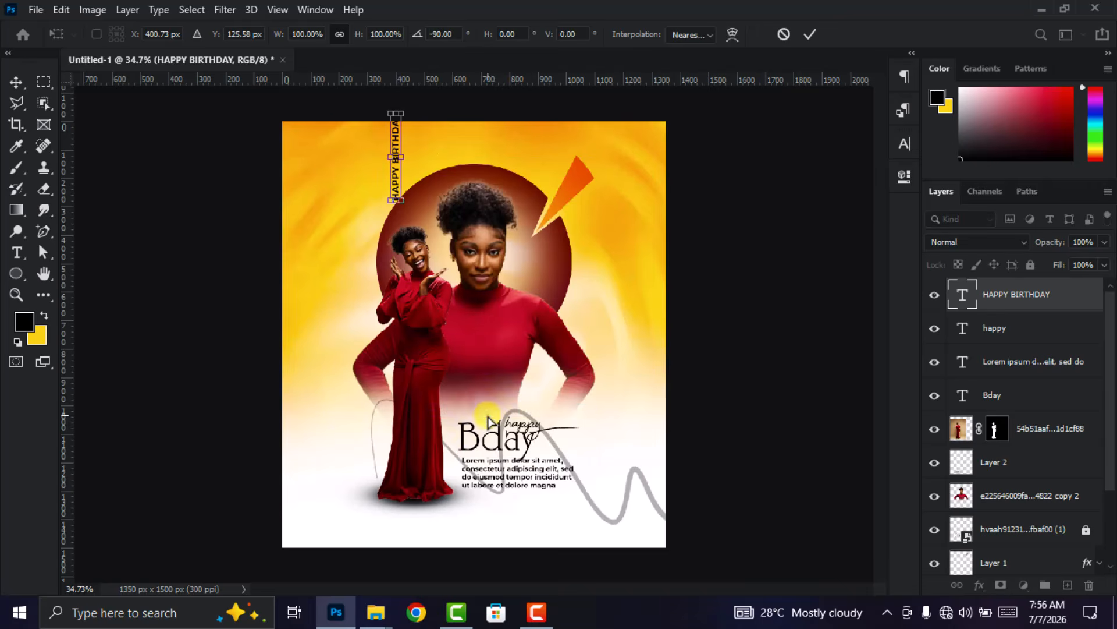
pyautogui.click(808, 33)
pyautogui.moveTo(396, 180); pyautogui.dragTo(341, 324)
# - Set the vertical HAPPY BIRTHDAY text's tracking to 900 and reduce its font size slightly
pyautogui.doubleClick(962, 295)
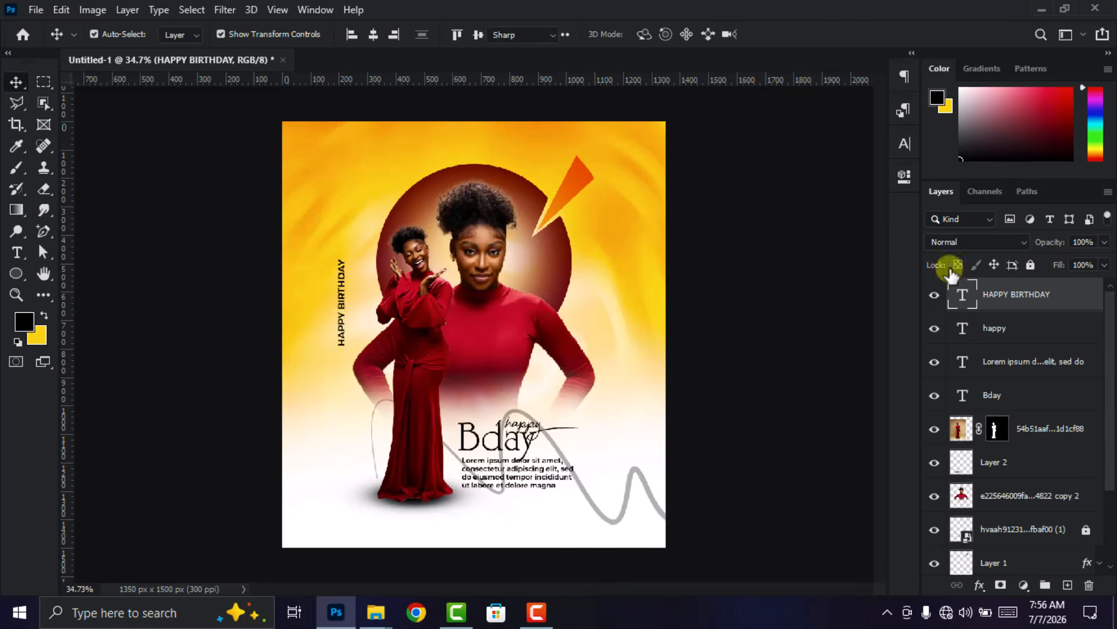
pyautogui.click(904, 147)
pyautogui.click(845, 204)
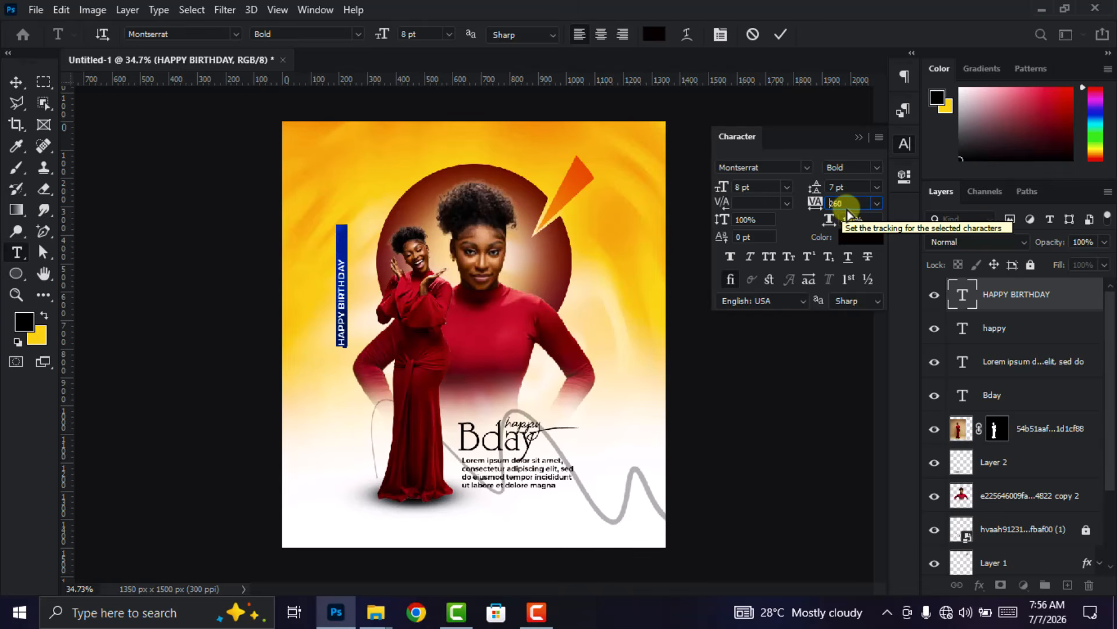
pyautogui.write('900')
pyautogui.press('Return')
pyautogui.click(762, 186)
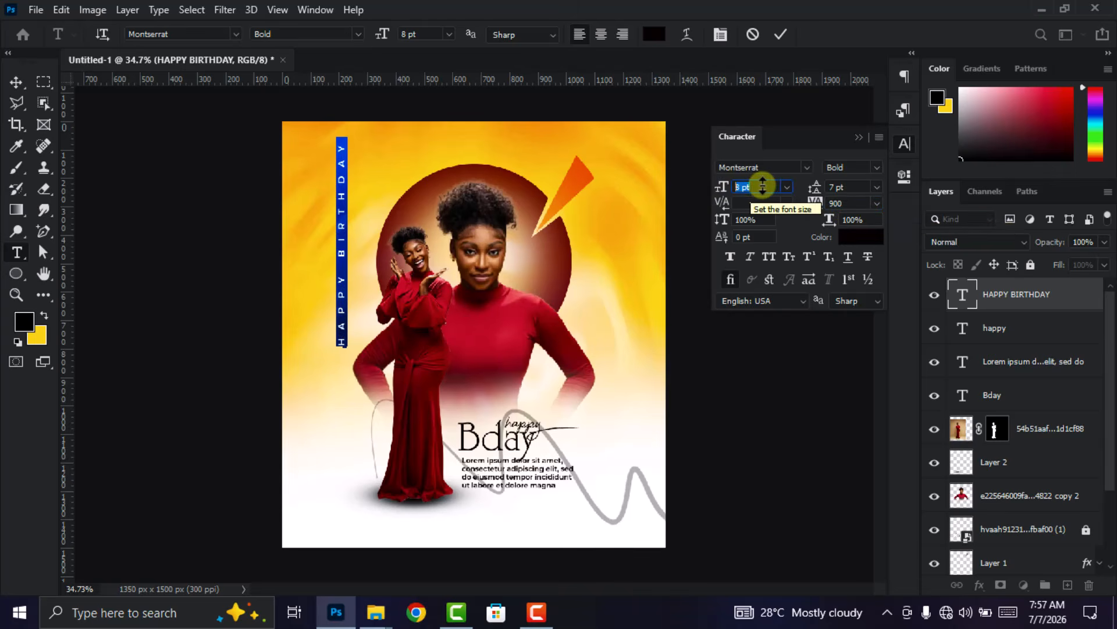
pyautogui.press('Down')
pyautogui.click(781, 36)
pyautogui.press('v')
pyautogui.click(904, 144)
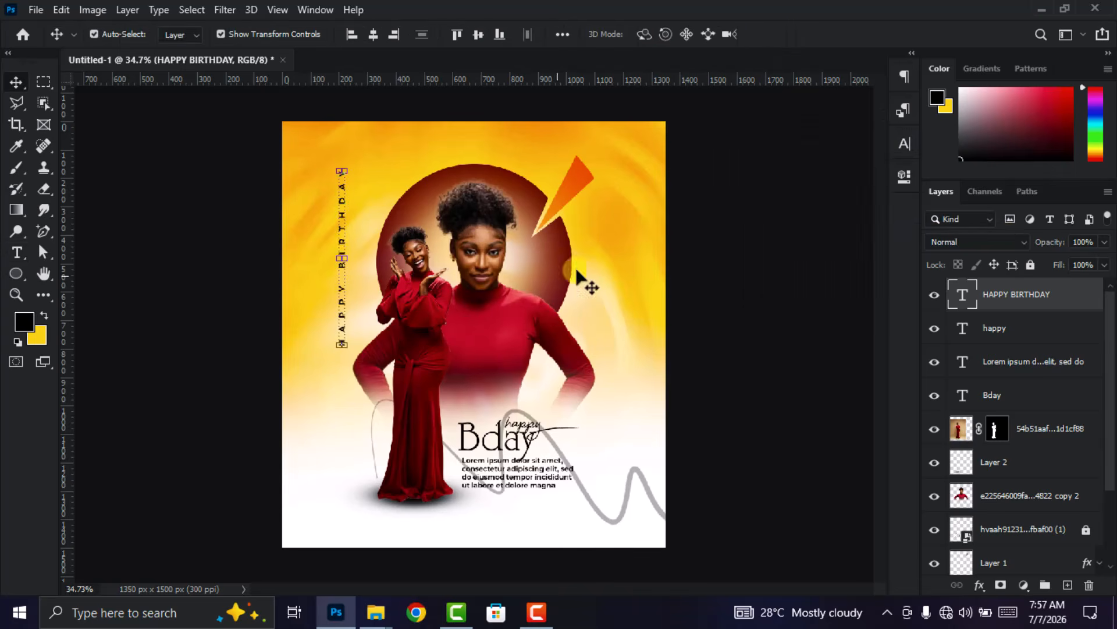
# - Move the vertical HAPPY BIRTHDAY text about 271 px down alongside the standing woman
pyautogui.moveTo(344, 308); pyautogui.dragTo(342, 381)
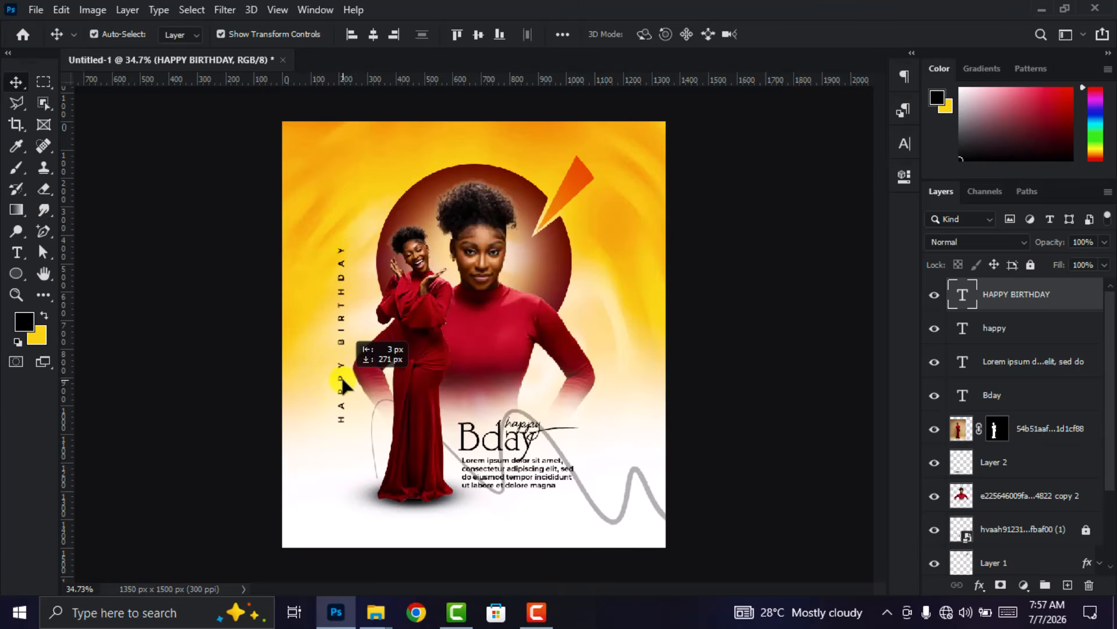
pyautogui.scroll(-2, 447, 389)
pyautogui.click(719, 365)
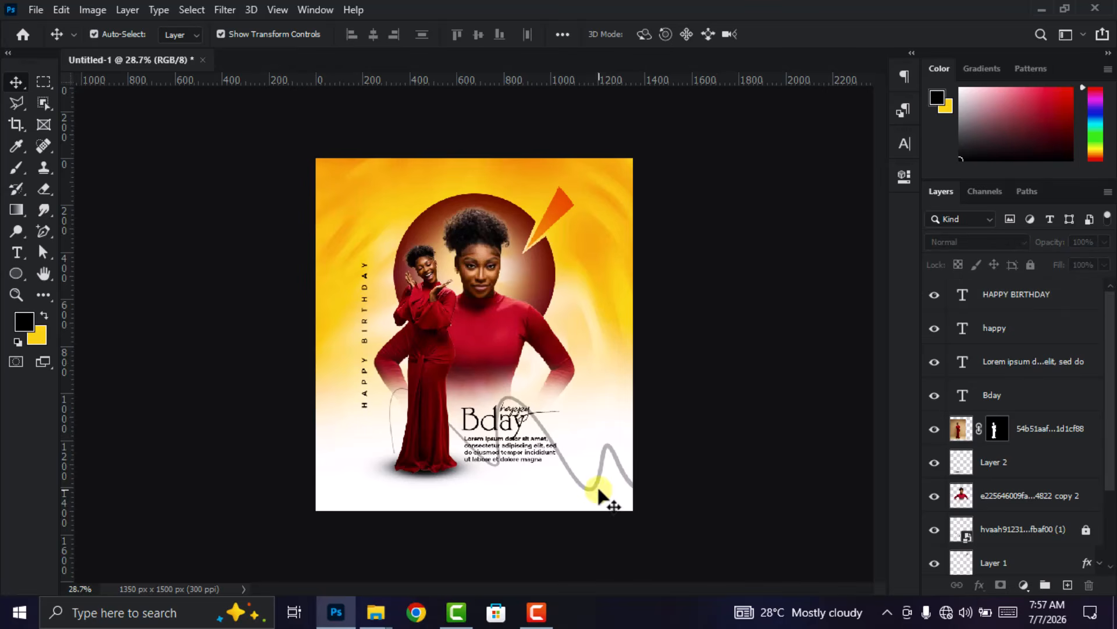
# - Unlock the wavy line layer and lower its opacity so the line looks fainter
pyautogui.scroll(-3, 1036, 465)
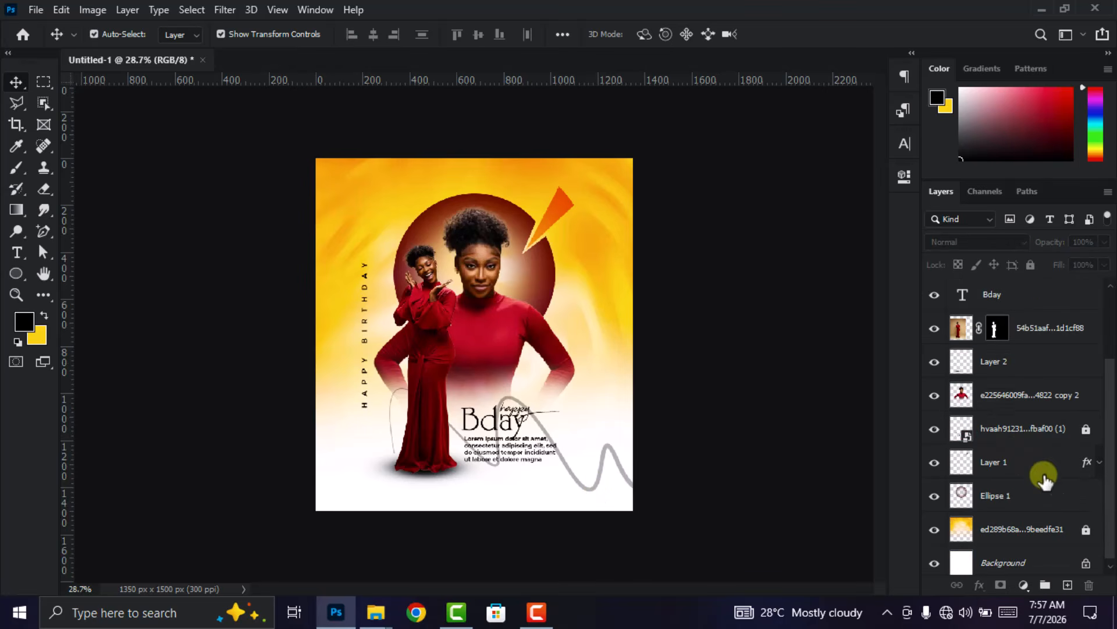
pyautogui.click(1033, 431)
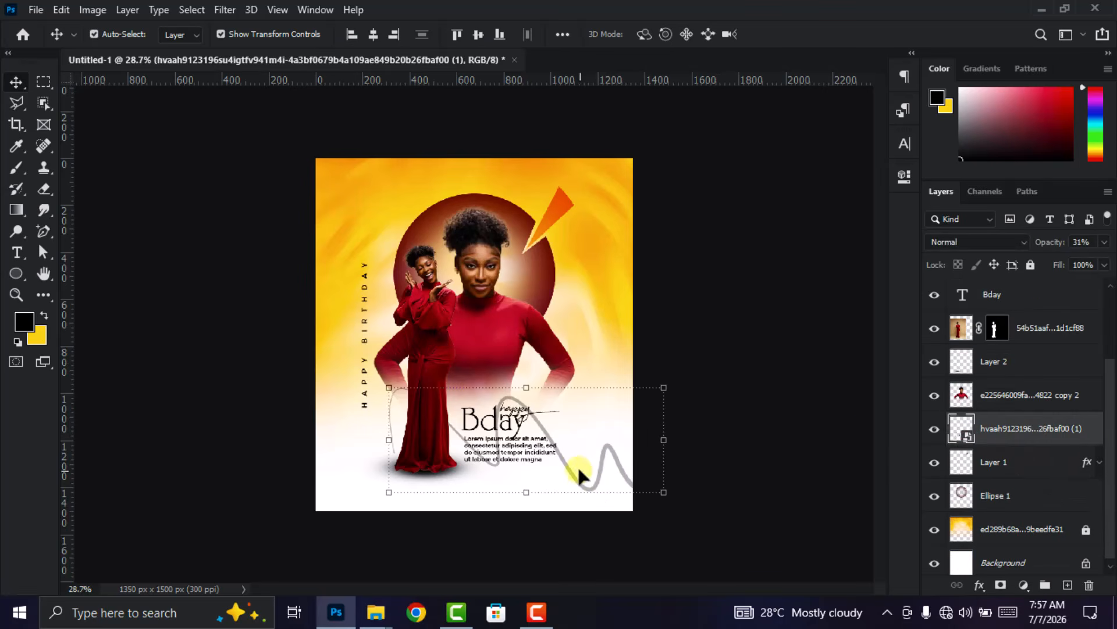
pyautogui.moveTo(1048, 271); pyautogui.dragTo(1064, 268)
pyautogui.click(837, 382)
pyautogui.scroll(2, 479, 467)
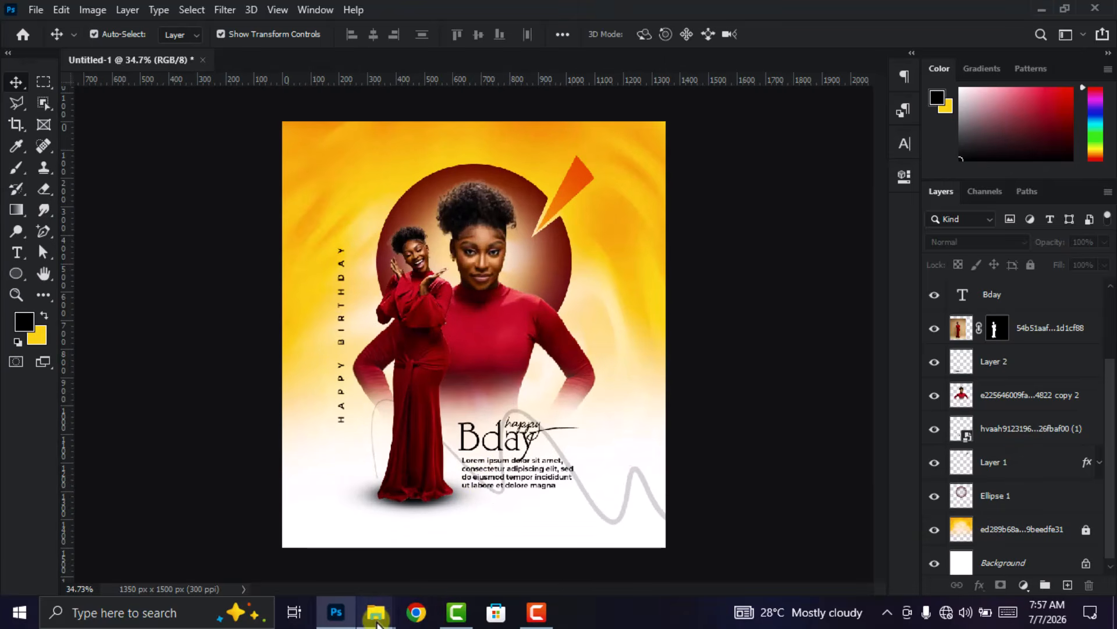
# - Switch to File Explorer, find the leaves image IMG_6846 in the ICONS AND OTHERS folder and place it in the poster
pyautogui.moveTo(377, 621)
pyautogui.click(465, 527)
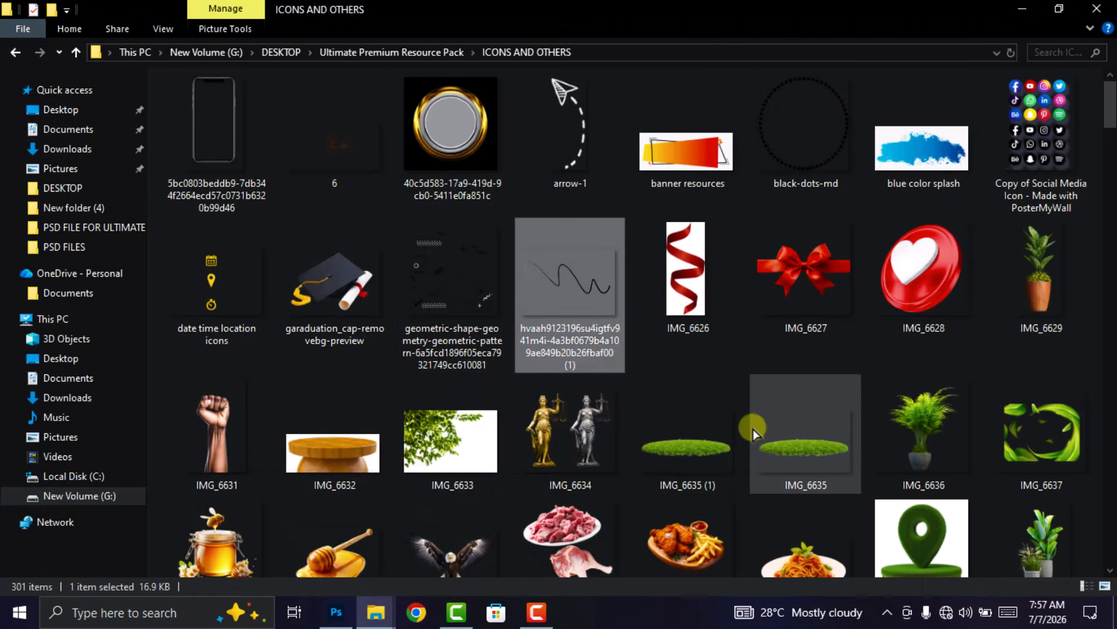
pyautogui.scroll(-3, 753, 428)
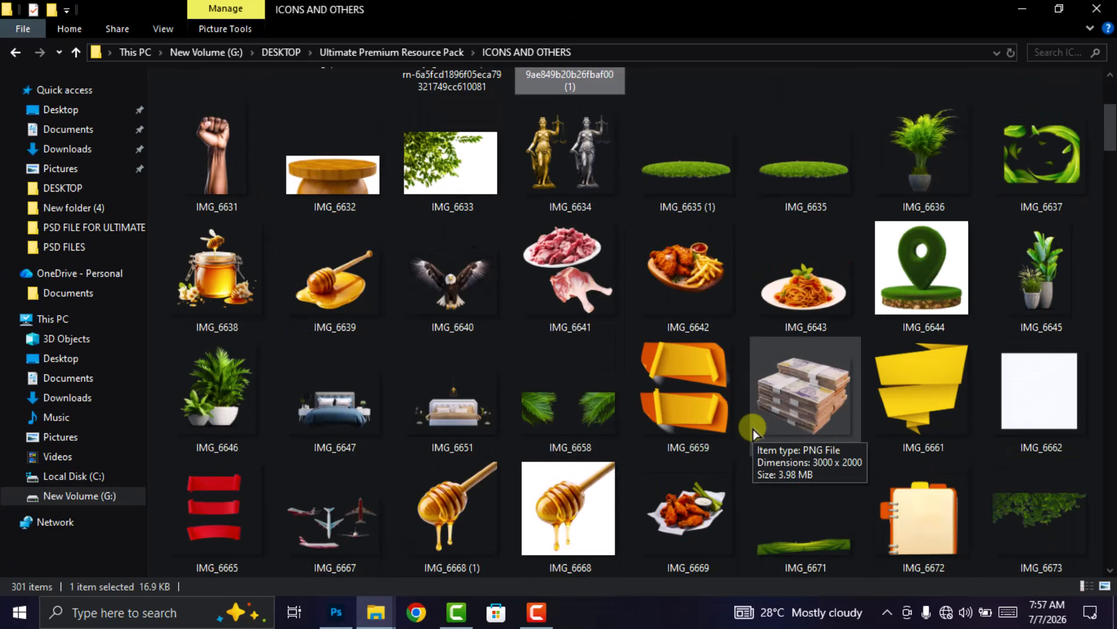
pyautogui.scroll(-7, 753, 428)
pyautogui.scroll(-4, 753, 428)
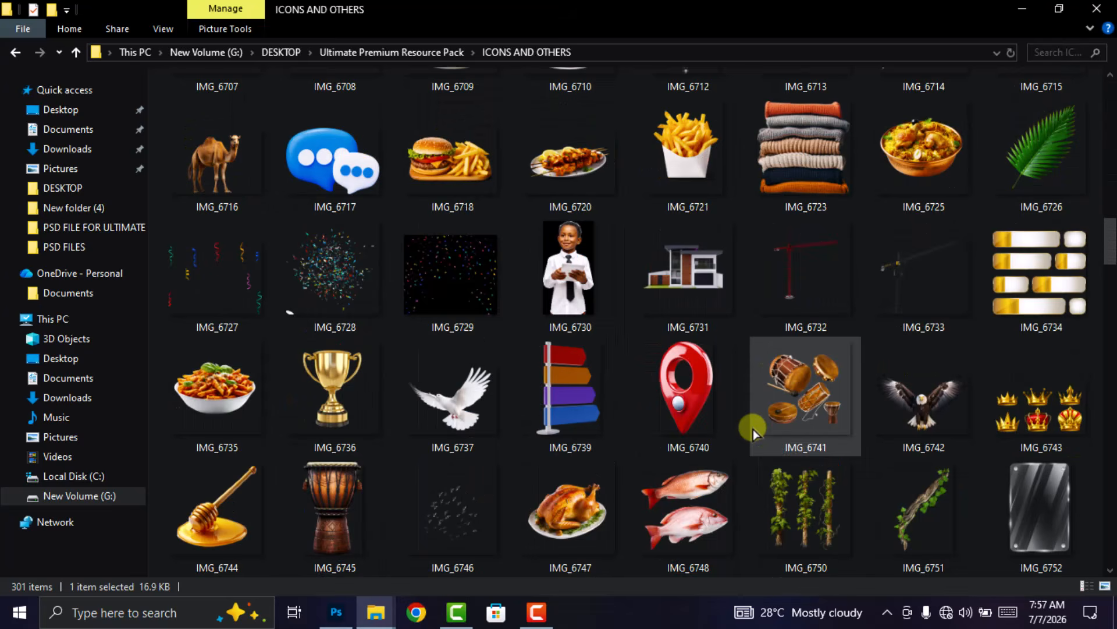
pyautogui.scroll(-4, 753, 428)
pyautogui.scroll(-4, 753, 428)
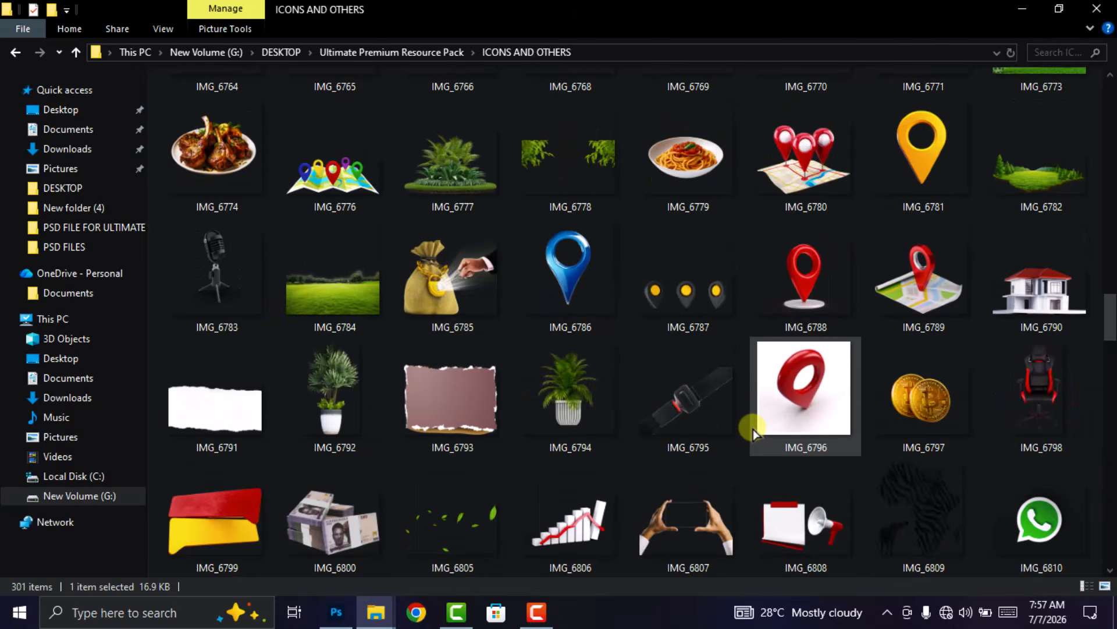
pyautogui.scroll(-3, 753, 428)
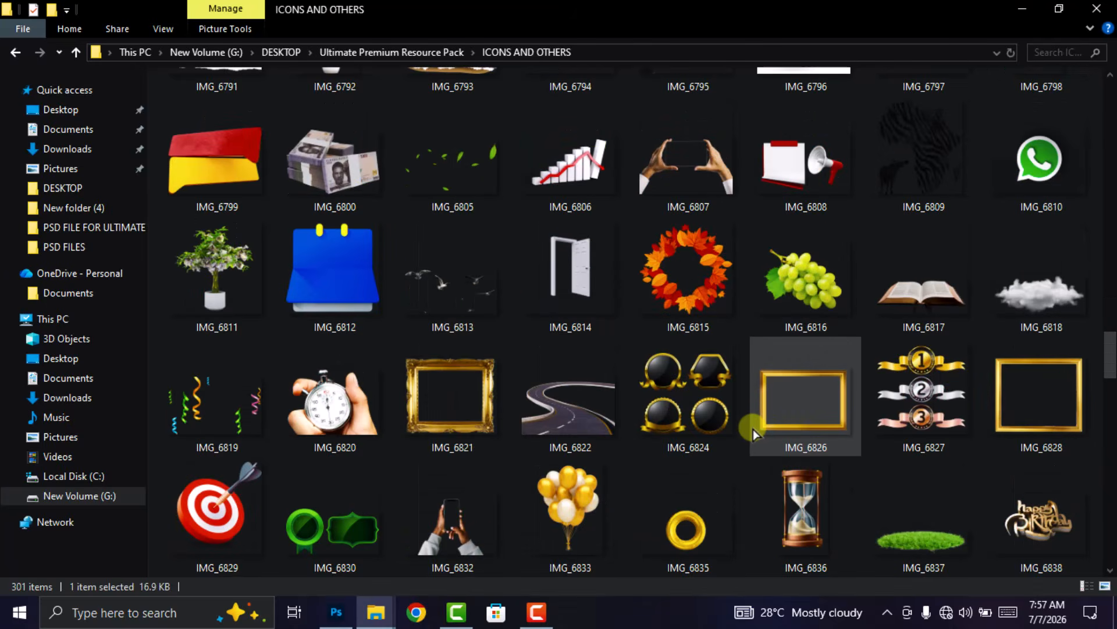
pyautogui.scroll(-3, 753, 428)
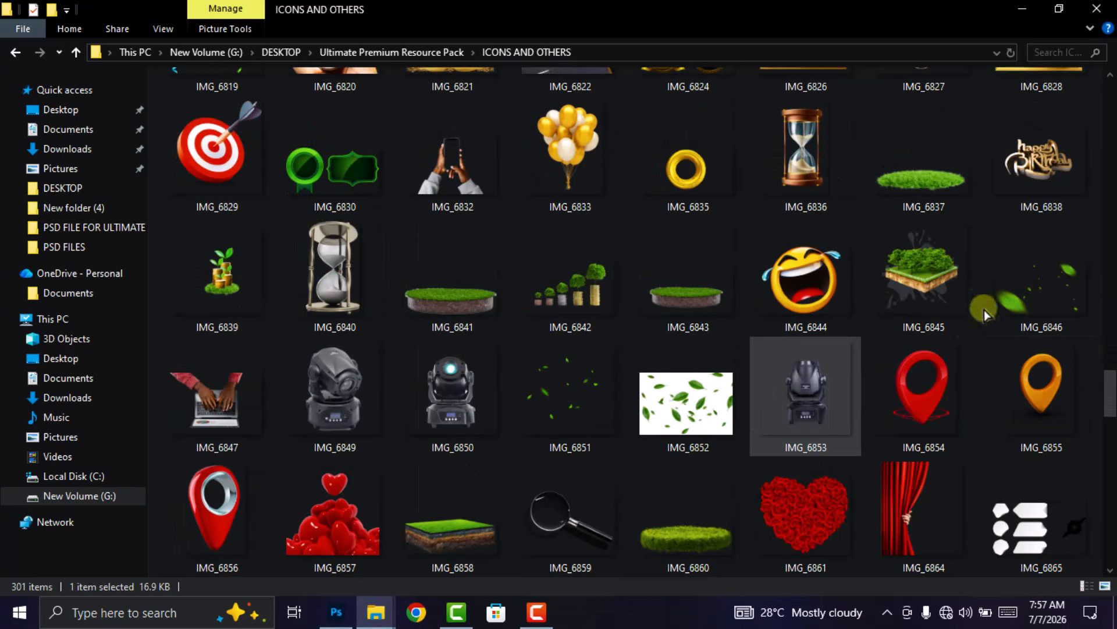
pyautogui.click(1052, 275)
pyautogui.scroll(-1, 599, 529)
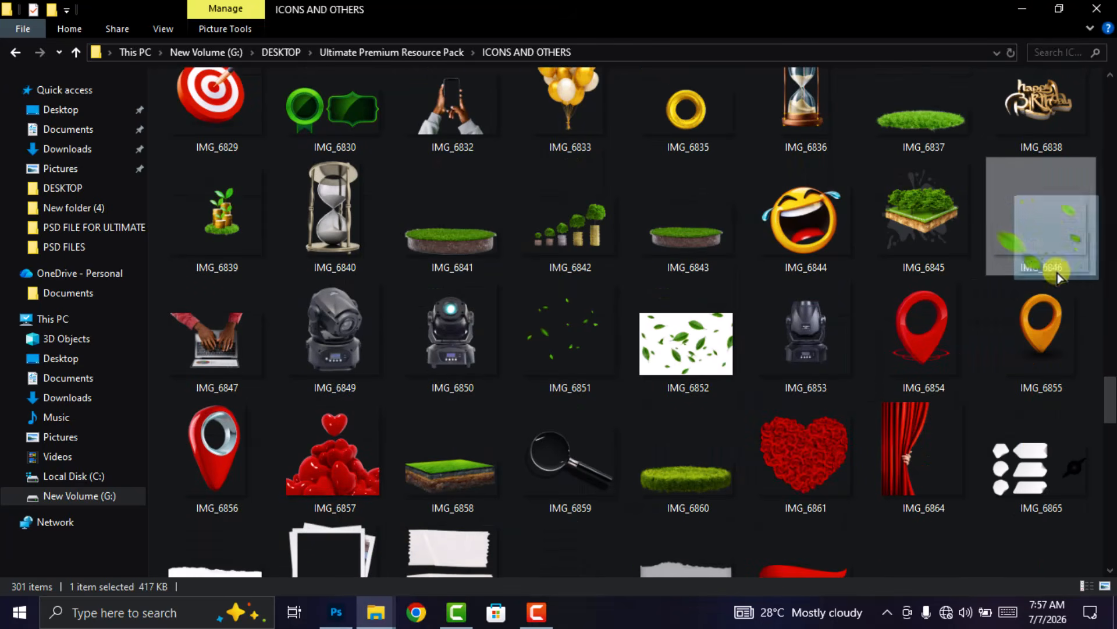
pyautogui.moveTo(1060, 221); pyautogui.dragTo(628, 250)
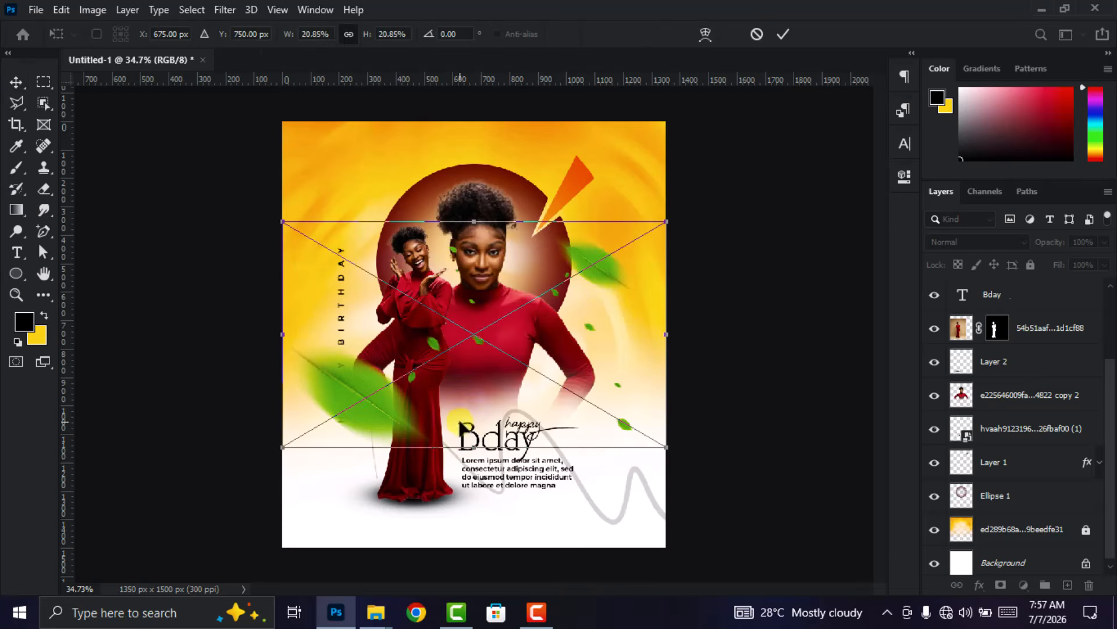
# - Scale the leaves image to about 36%, rotate it about -12° and position large leaves at the poster's upper-right and lower-left corners
pyautogui.moveTo(495, 222); pyautogui.dragTo(499, 115)
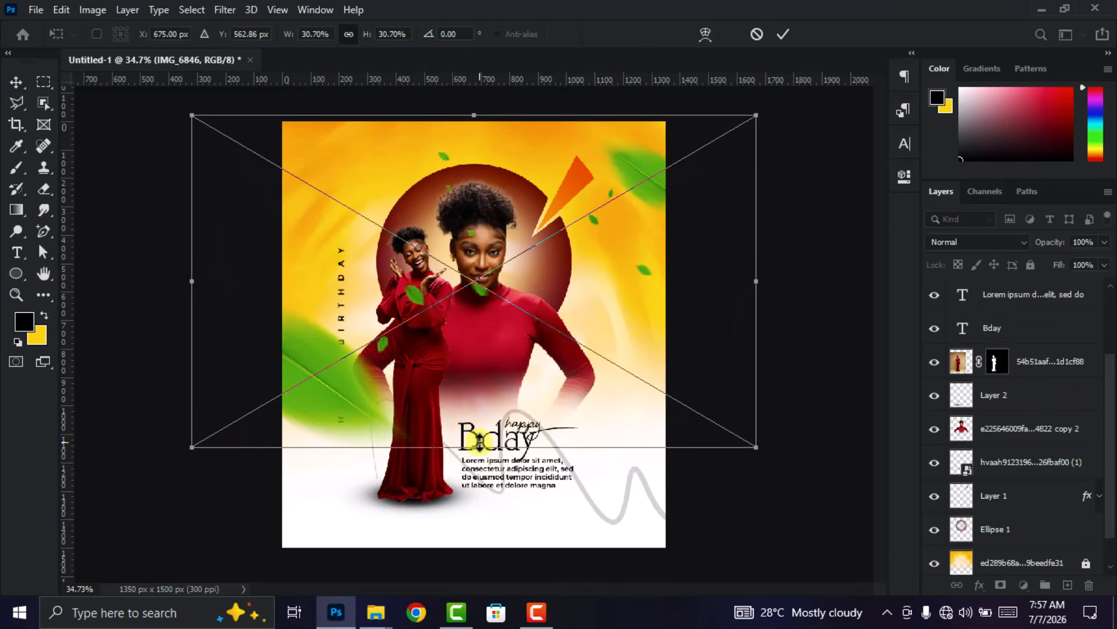
pyautogui.moveTo(478, 448); pyautogui.dragTo(475, 476)
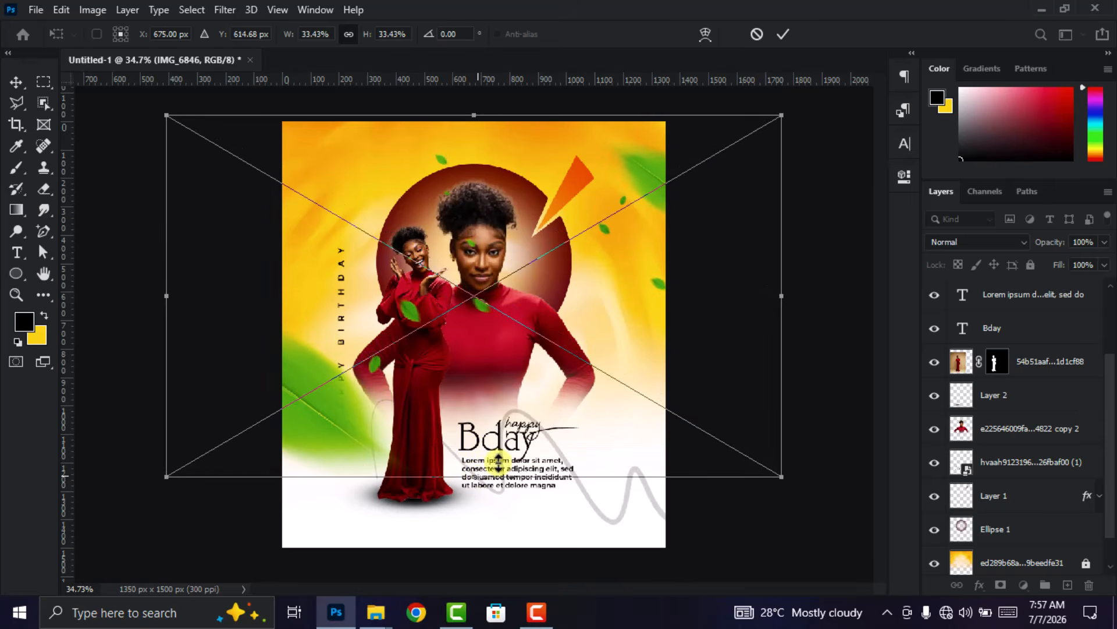
pyautogui.moveTo(652, 179); pyautogui.dragTo(648, 196)
pyautogui.moveTo(844, 324); pyautogui.dragTo(824, 252)
pyautogui.moveTo(652, 174); pyautogui.dragTo(647, 183)
pyautogui.moveTo(429, 154)
pyautogui.mouseDown()
pyautogui.moveTo(417, 116)
pyautogui.moveTo(423, 133)
pyautogui.mouseUp()
pyautogui.moveTo(617, 162)
pyautogui.mouseDown()
pyautogui.moveTo(615, 177)
pyautogui.moveTo(613, 163)
pyautogui.mouseUp()
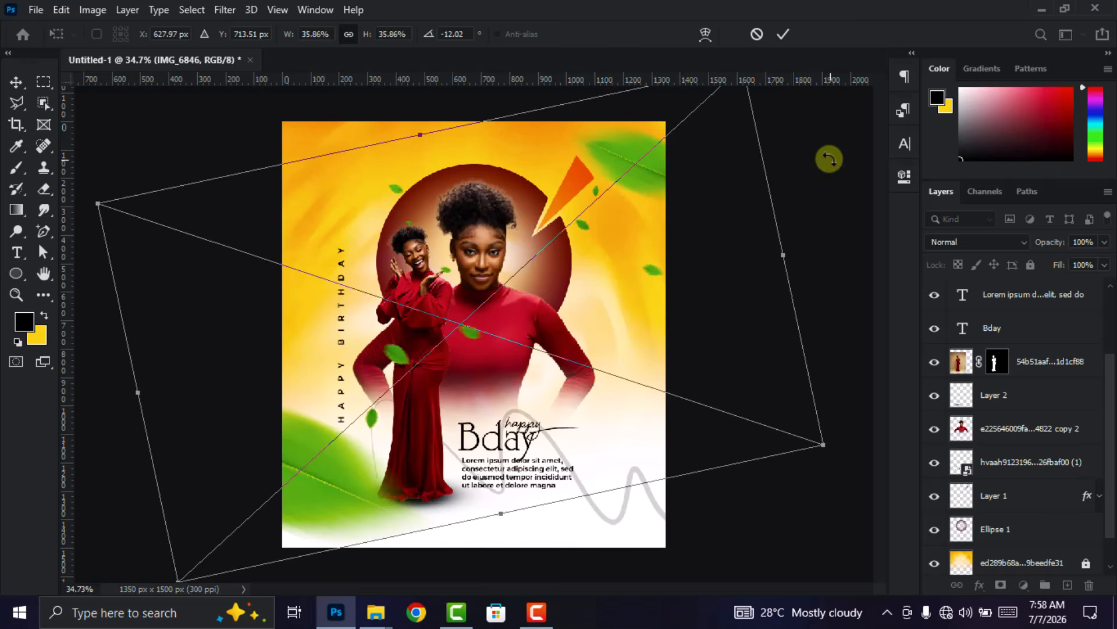
pyautogui.scroll(-1, 691, 290)
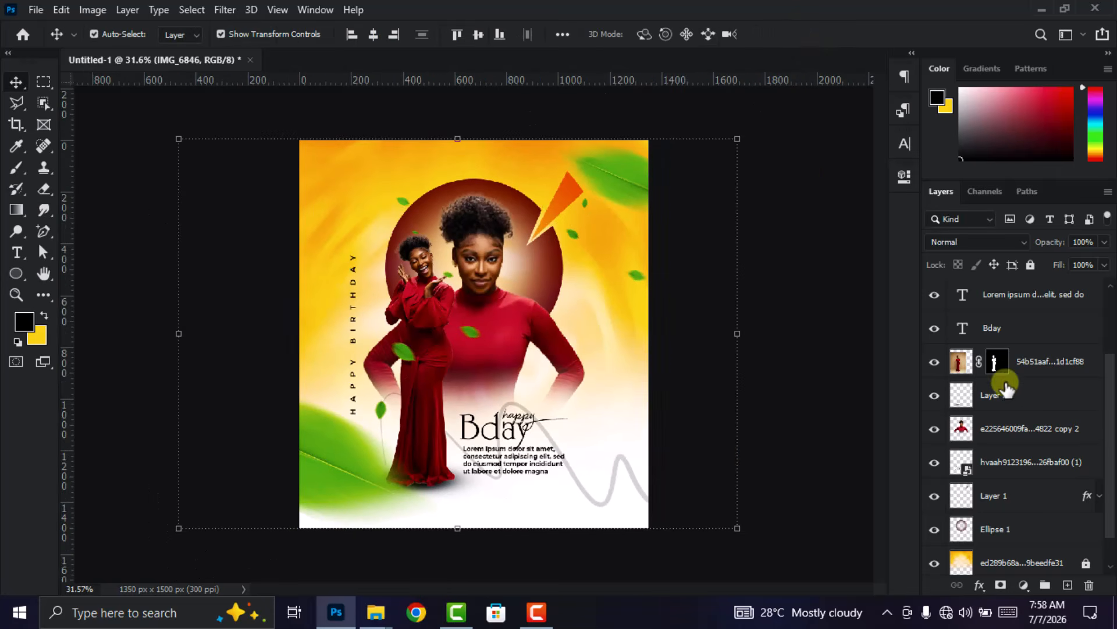
# - Move the IMG_6846 leaves layer below Ellipse 1, directly above the orange-yellow background image
pyautogui.scroll(3, 1005, 384)
pyautogui.moveTo(1039, 297); pyautogui.dragTo(1042, 503)
pyautogui.moveTo(1033, 367); pyautogui.dragTo(1019, 501)
# - Apply Color Balance to the leaves with midtone levels of +98, -100 and -53
pyautogui.click(98, 11)
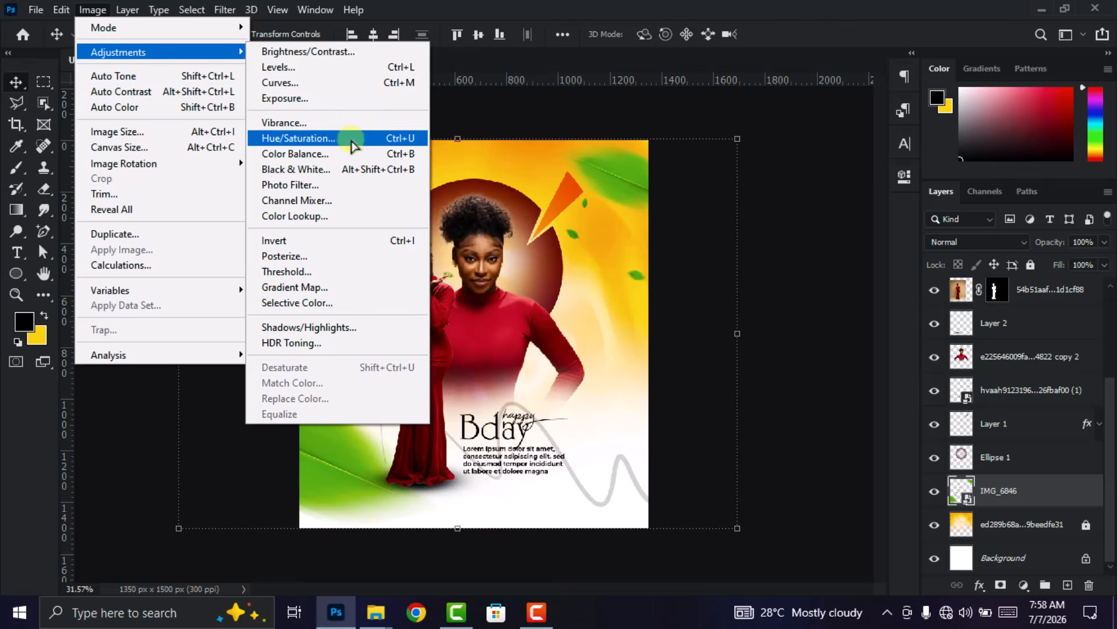
pyautogui.click(348, 155)
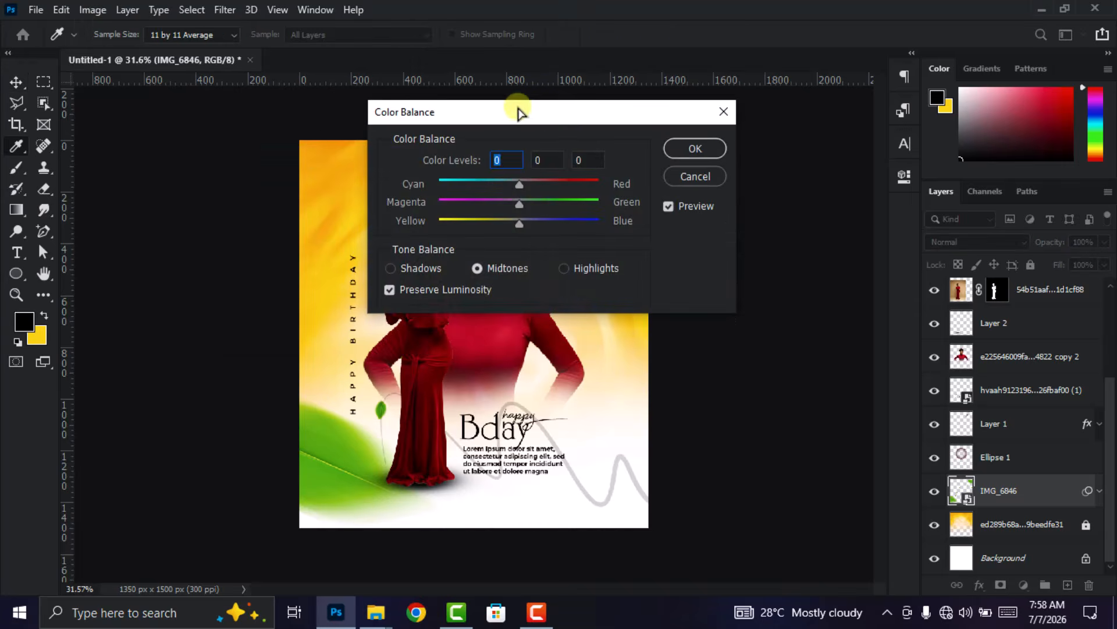
pyautogui.moveTo(518, 110); pyautogui.dragTo(868, 114)
pyautogui.moveTo(857, 226); pyautogui.dragTo(756, 218)
pyautogui.moveTo(863, 191); pyautogui.dragTo(946, 190)
pyautogui.moveTo(896, 229); pyautogui.dragTo(824, 239)
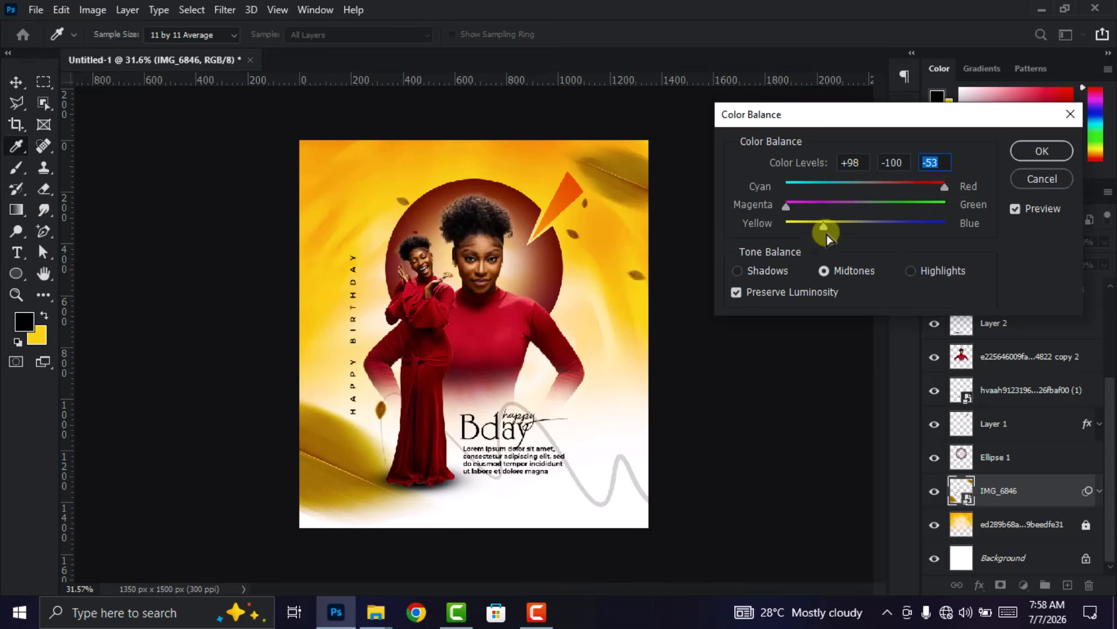
pyautogui.click(1042, 150)
pyautogui.press('v')
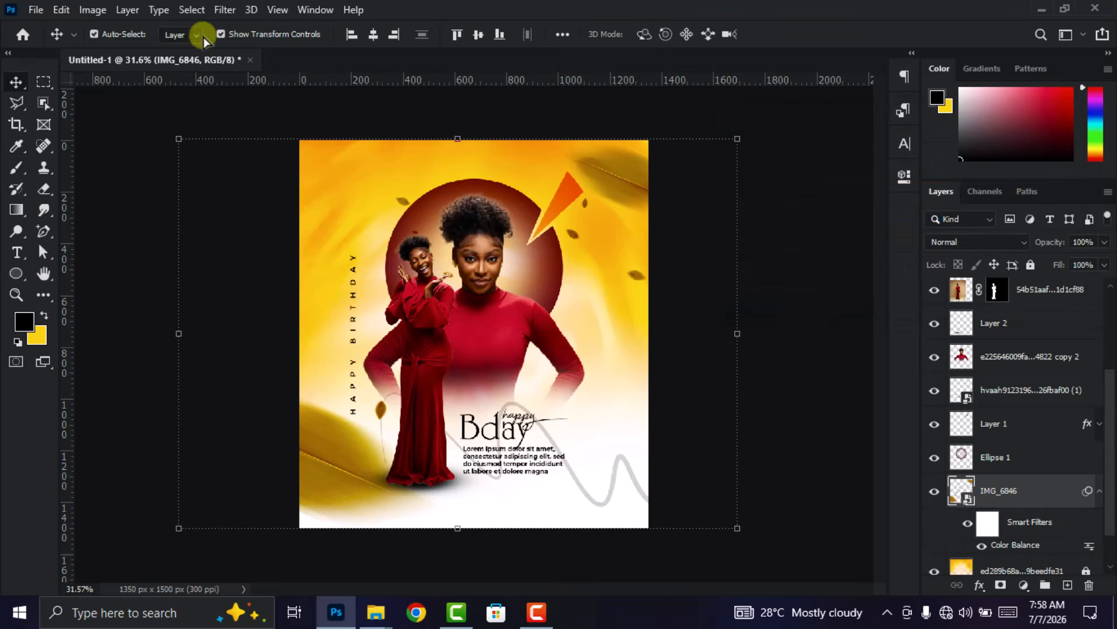
# - Apply Hue/Saturation to the leaves, raising the saturation and shifting the hue slightly negative for a burnt-orange tone
pyautogui.click(91, 13)
pyautogui.moveTo(117, 52)
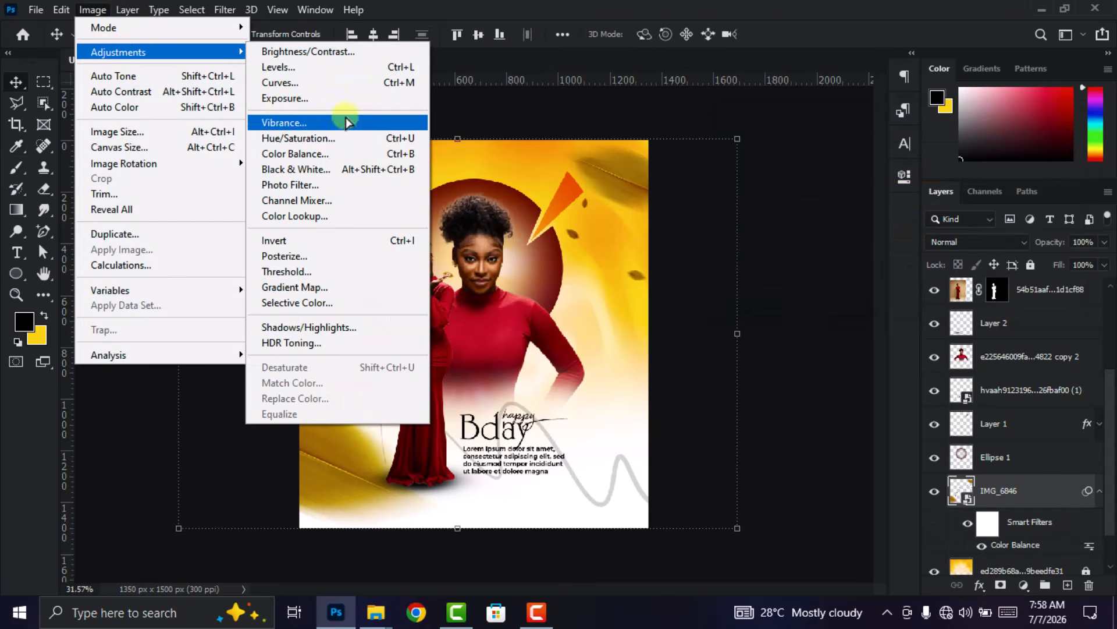
pyautogui.click(324, 140)
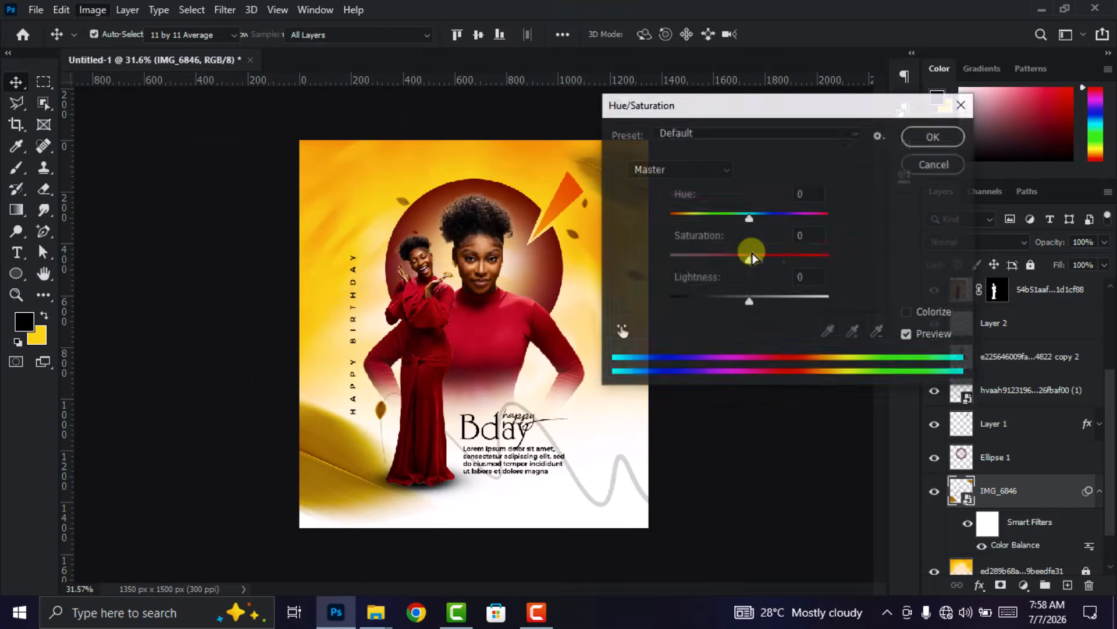
pyautogui.moveTo(749, 260); pyautogui.dragTo(772, 260)
pyautogui.moveTo(749, 218); pyautogui.dragTo(739, 222)
pyautogui.click(932, 139)
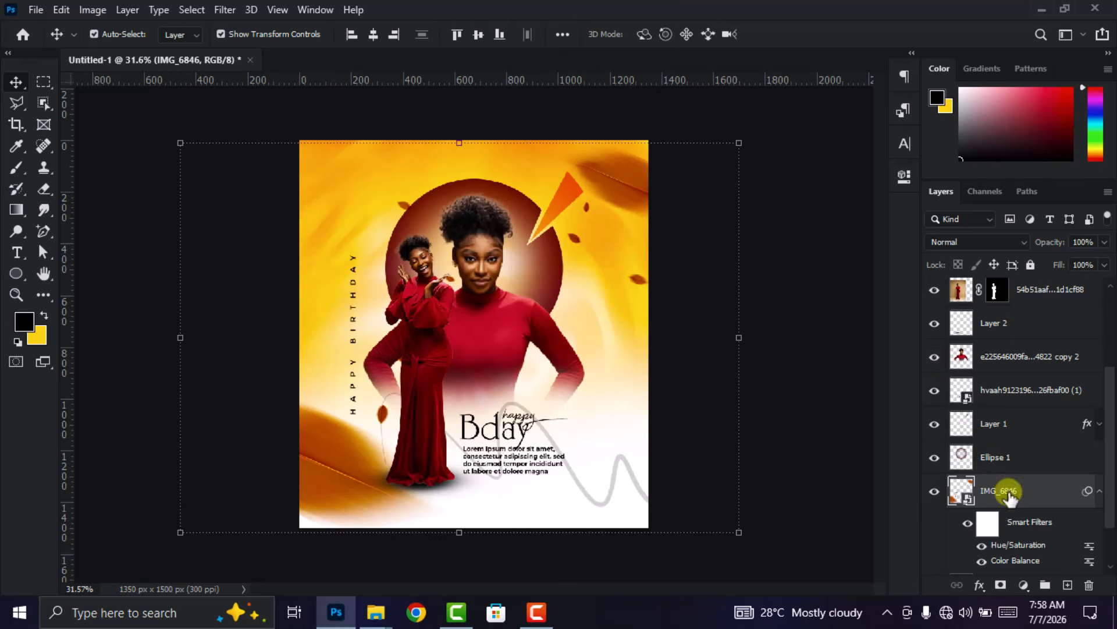
# - Set the leaves layer's blend mode to Dissolve
pyautogui.click(995, 244)
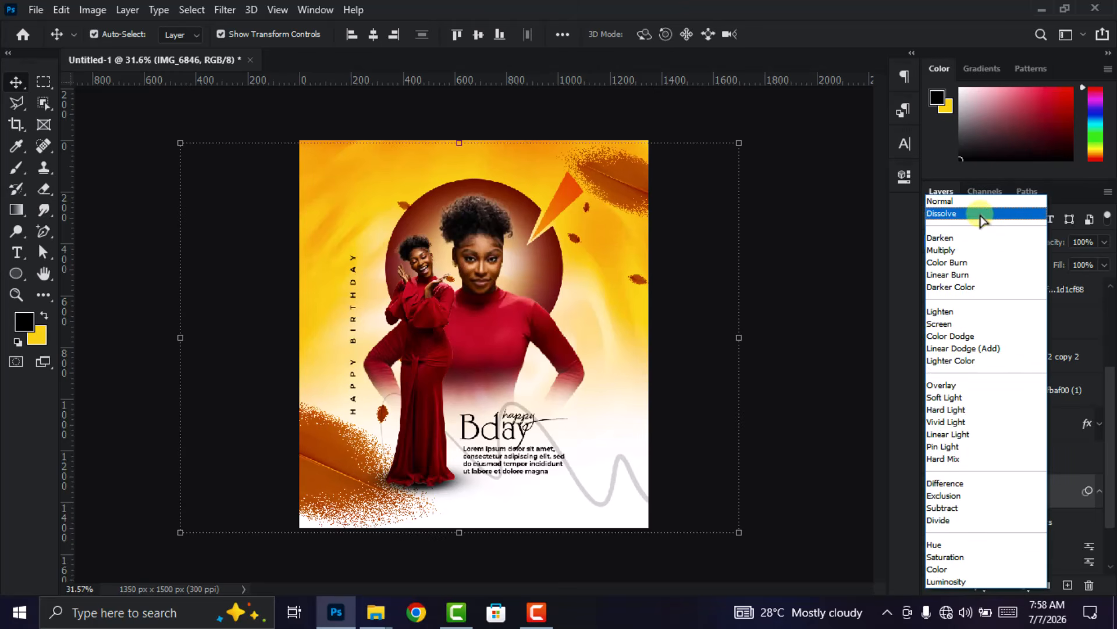
pyautogui.click(980, 215)
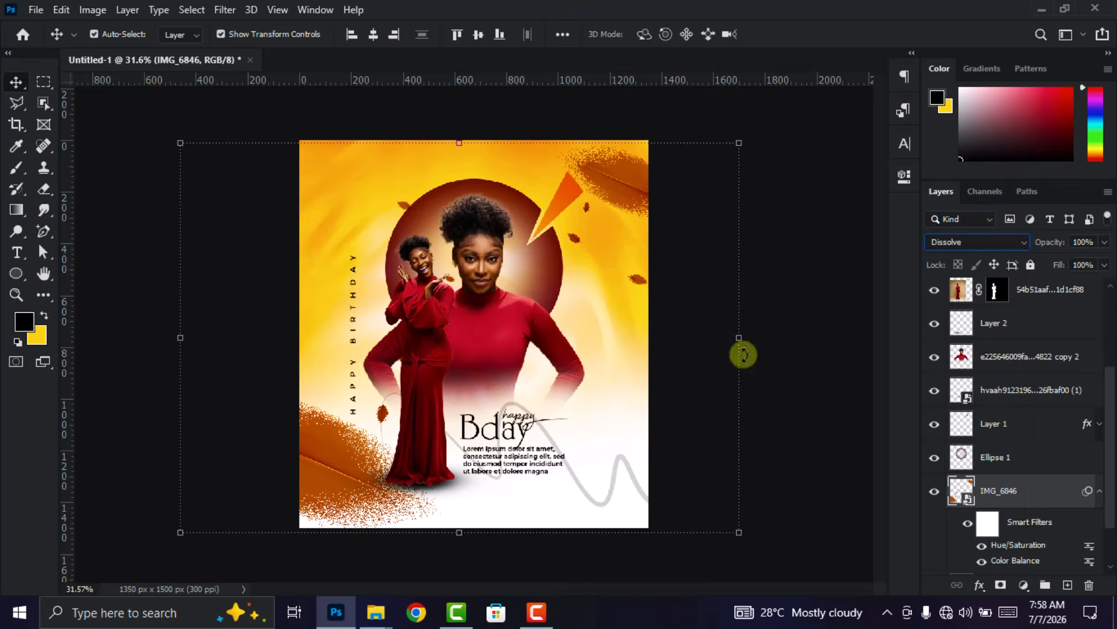
pyautogui.click(800, 327)
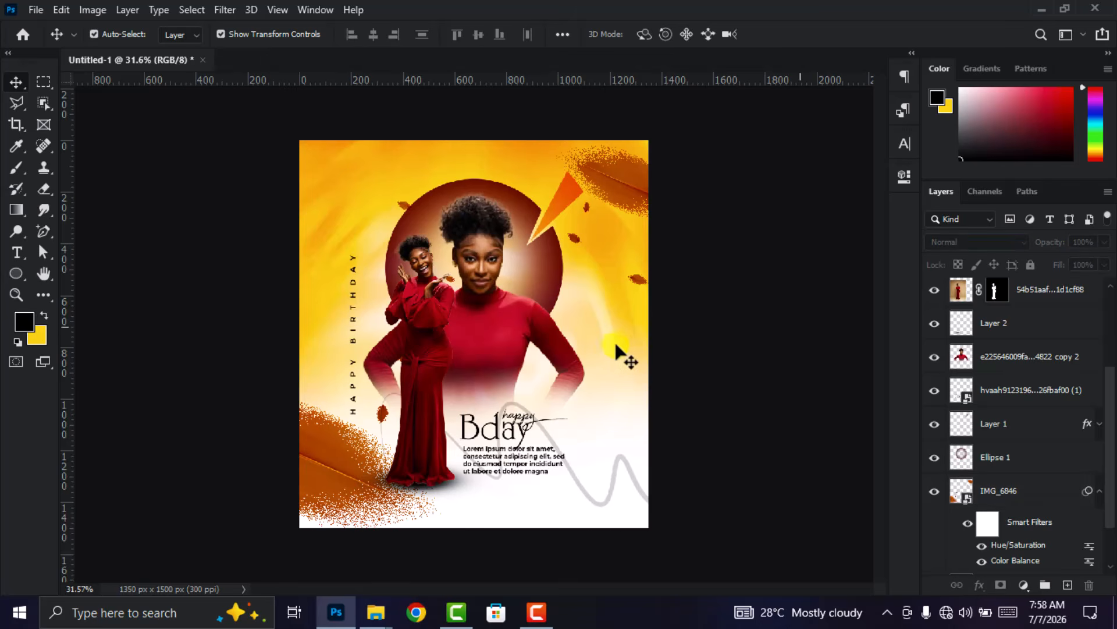
# - Move the vertical HAPPY BIRTHDAY text up, clear of the large lower-left leaf
pyautogui.scroll(1, 608, 352)
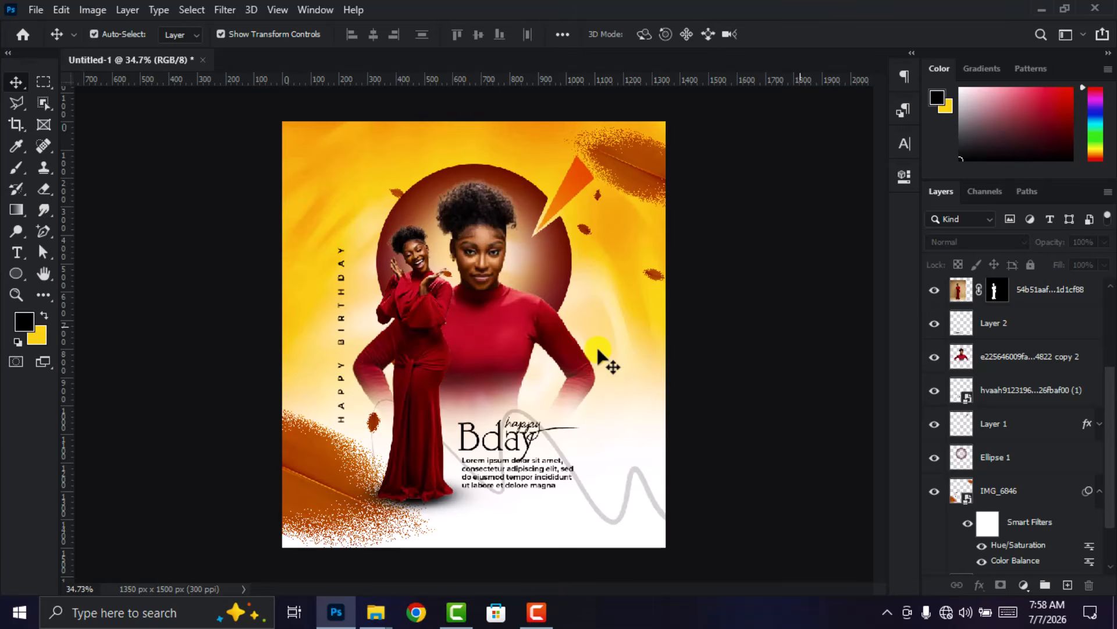
pyautogui.click(342, 397)
pyautogui.moveTo(342, 397); pyautogui.dragTo(342, 343)
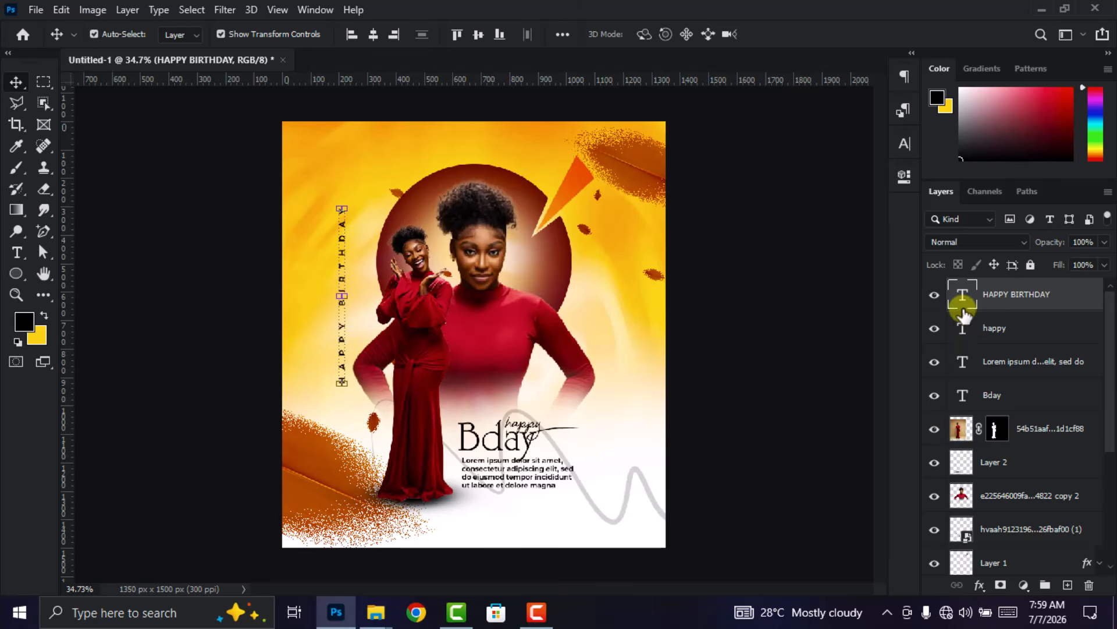
# - Set the tracking of the vertical HAPPY BIRTHDAY text to 1000 and commit the text edit
pyautogui.doubleClick(958, 297)
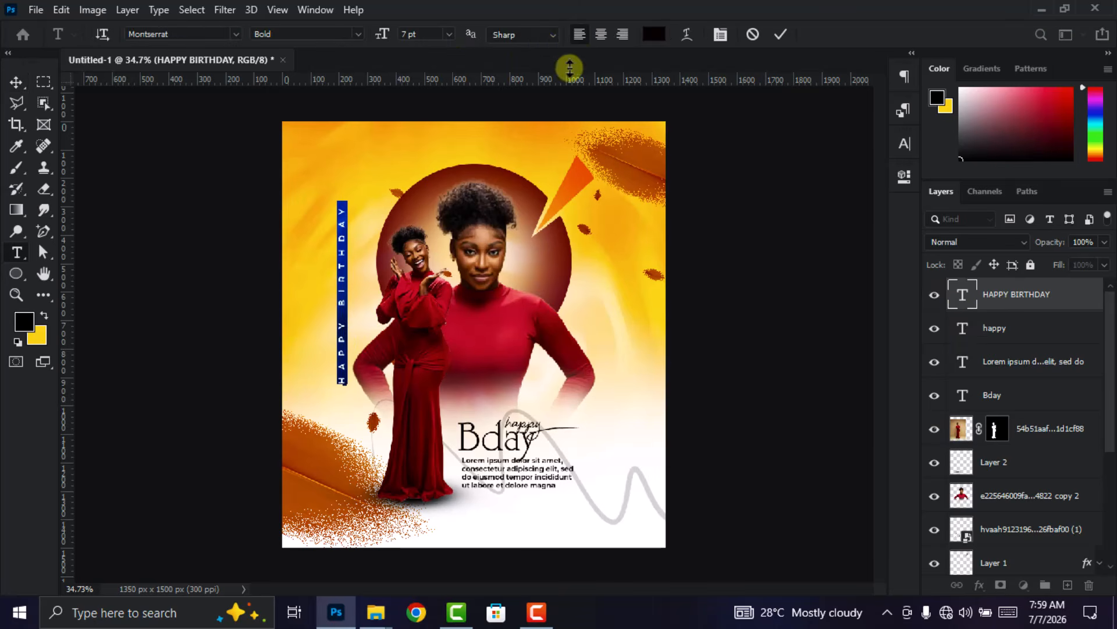
pyautogui.click(904, 144)
pyautogui.click(848, 206)
pyautogui.write('1000')
pyautogui.press('Return')
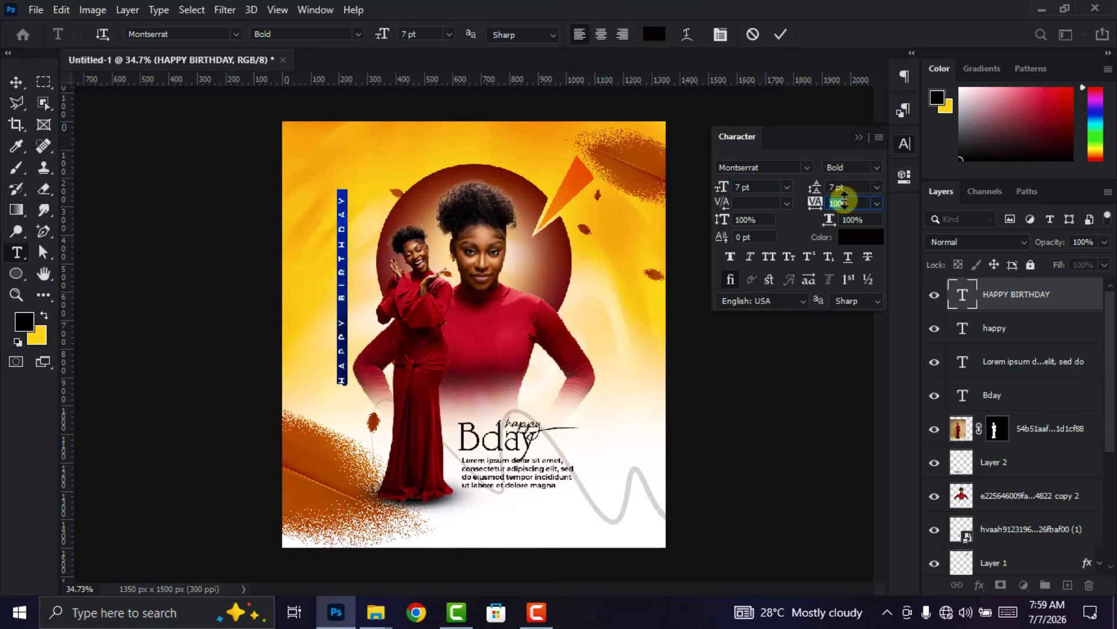
pyautogui.click(780, 34)
pyautogui.press('v')
pyautogui.click(904, 144)
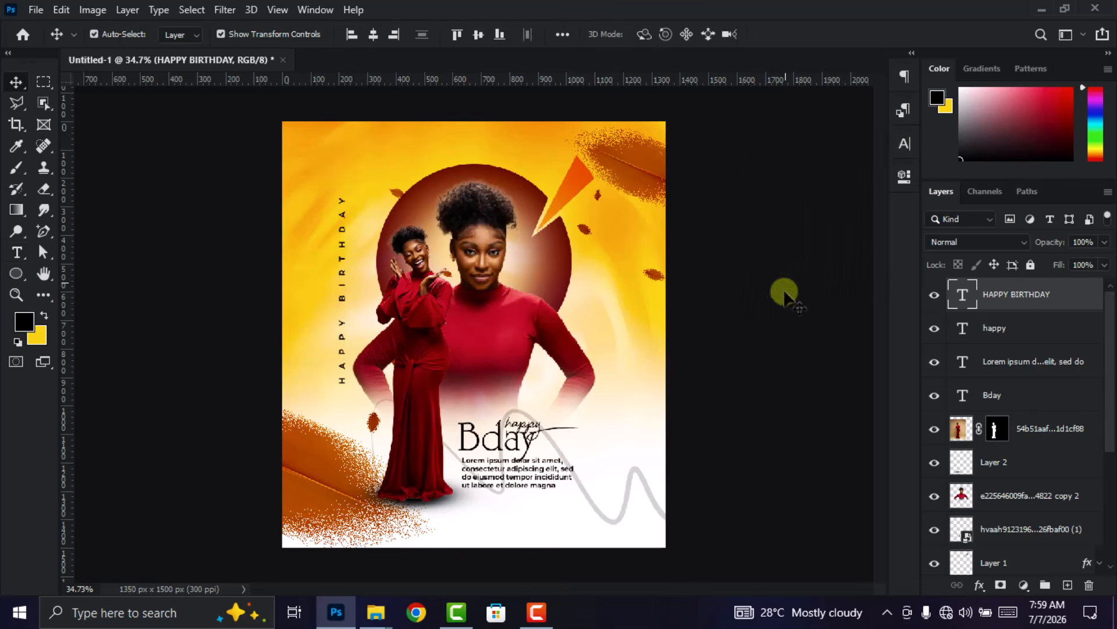
pyautogui.click(783, 281)
# - Convert the layer of the large woman in the red turtleneck to a Smart Object
pyautogui.click(499, 318)
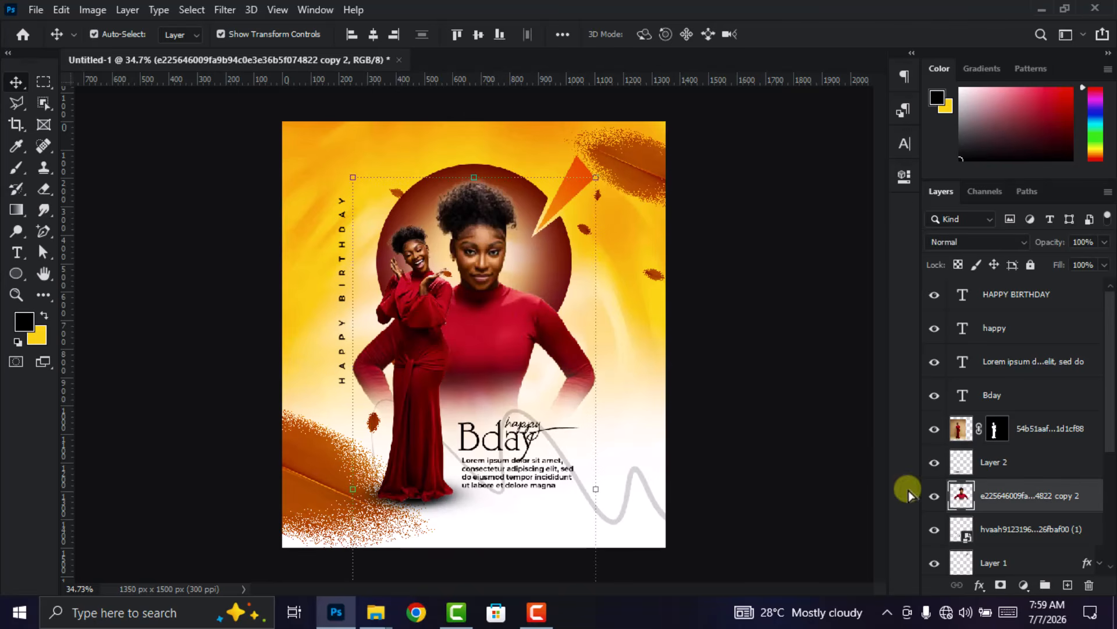
pyautogui.scroll(-1, 989, 501)
pyautogui.rightClick(1014, 469)
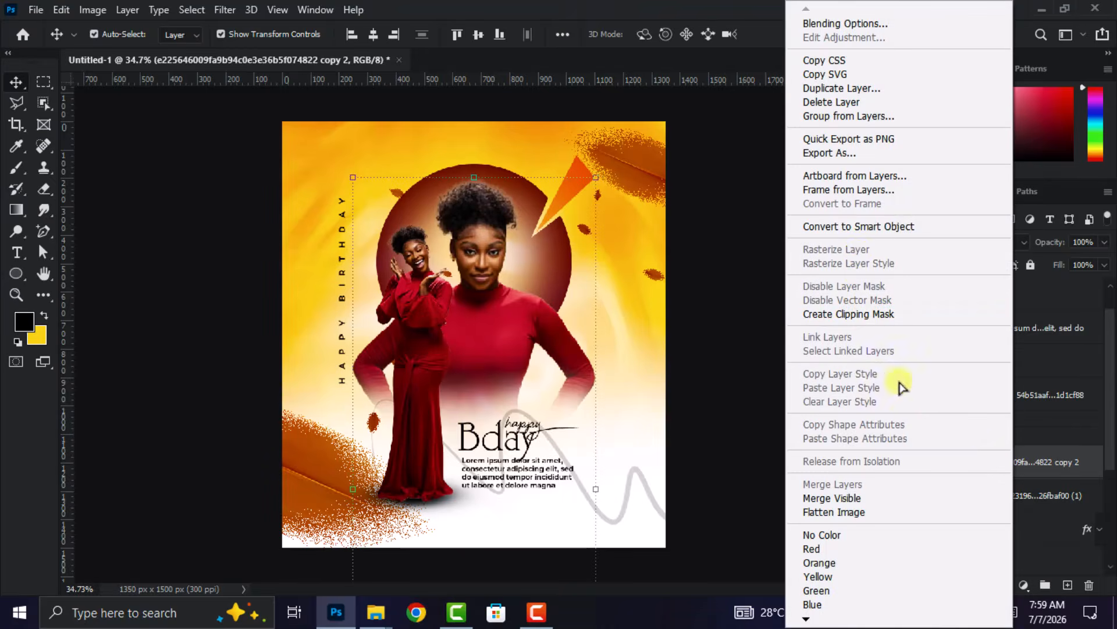
pyautogui.click(873, 227)
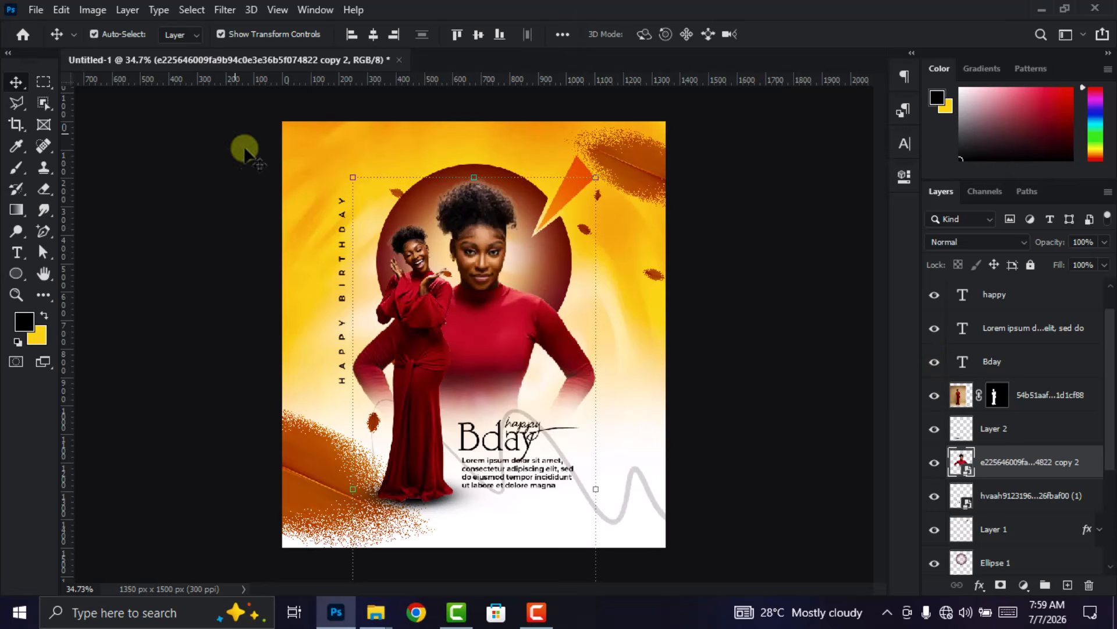
# - Start the Camera Raw Filter on the large woman and set Saturation to +10
pyautogui.click(225, 9)
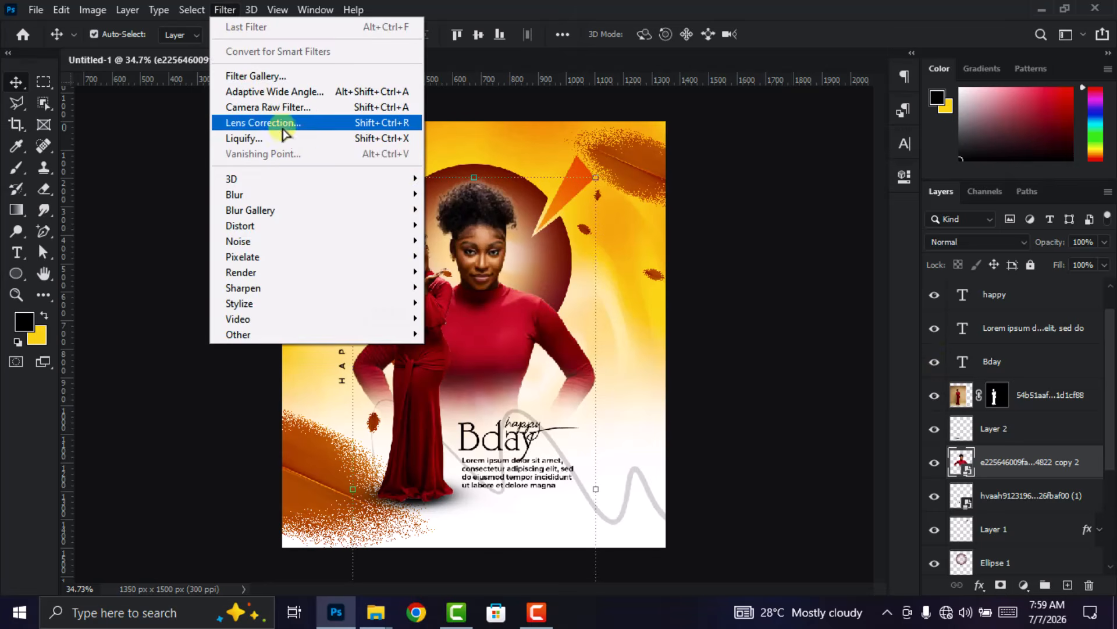
pyautogui.click(280, 107)
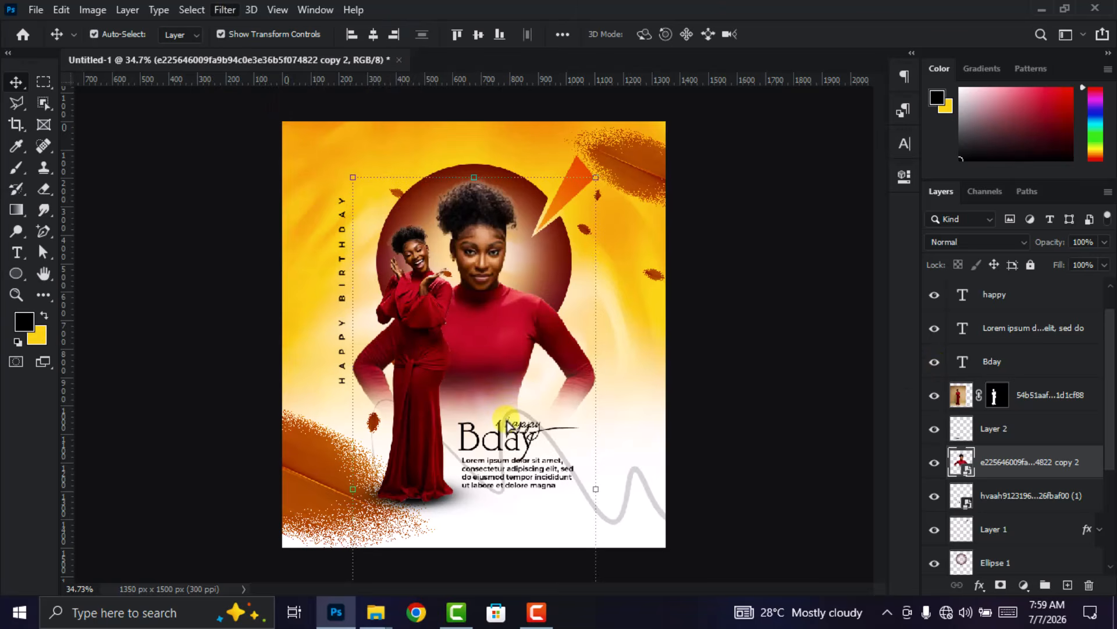
pyautogui.scroll(10, 968, 337)
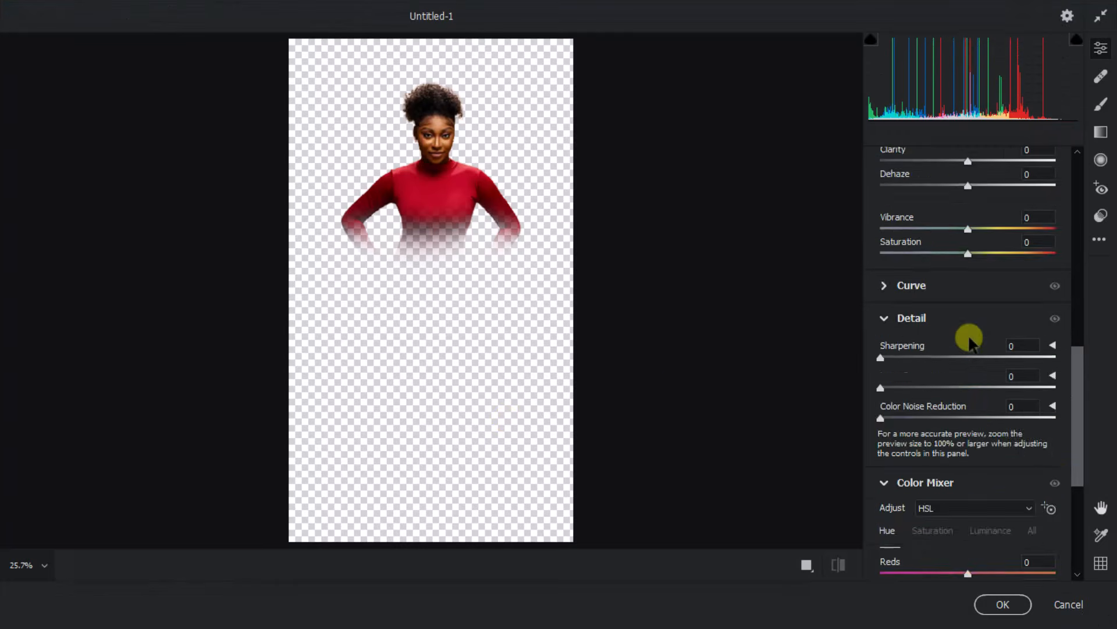
pyautogui.scroll(2, 968, 337)
pyautogui.scroll(-6, 965, 329)
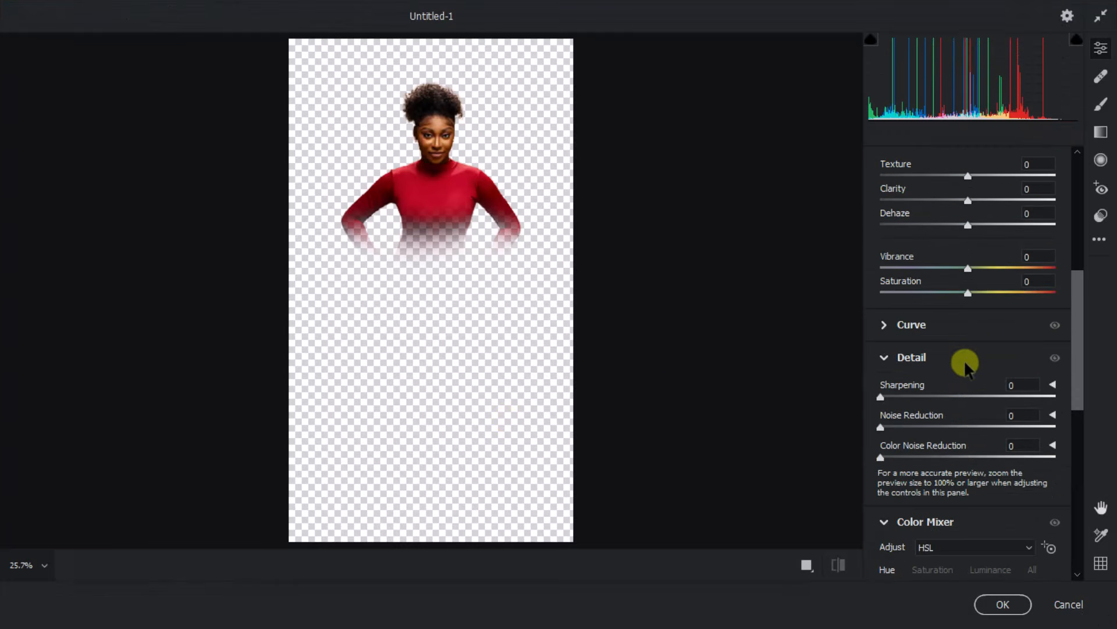
pyautogui.scroll(5, 958, 378)
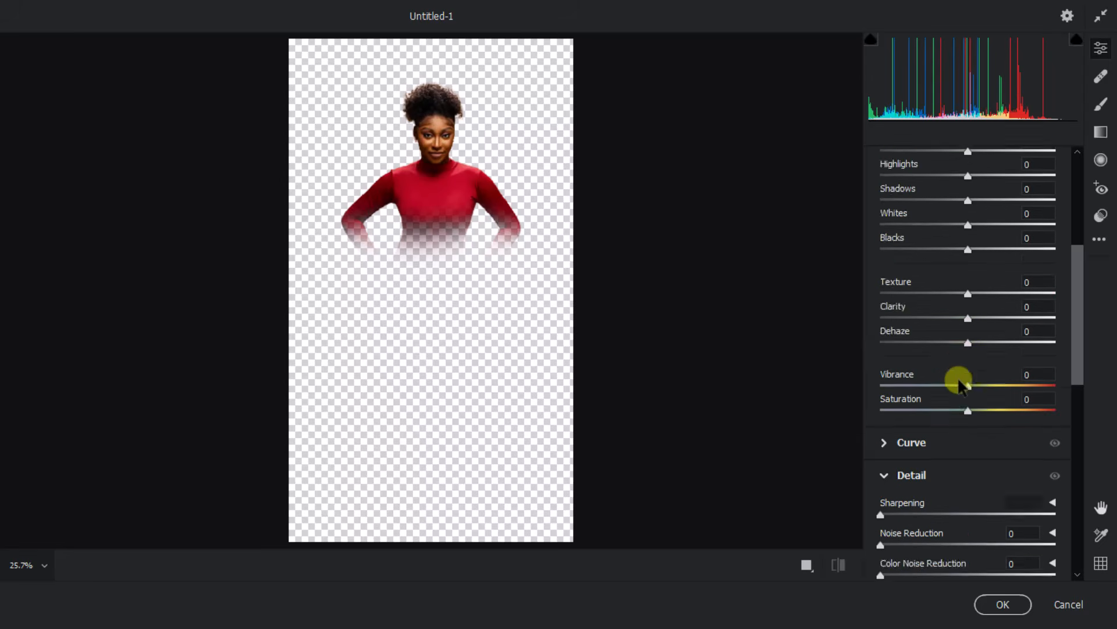
pyautogui.scroll(-2, 958, 379)
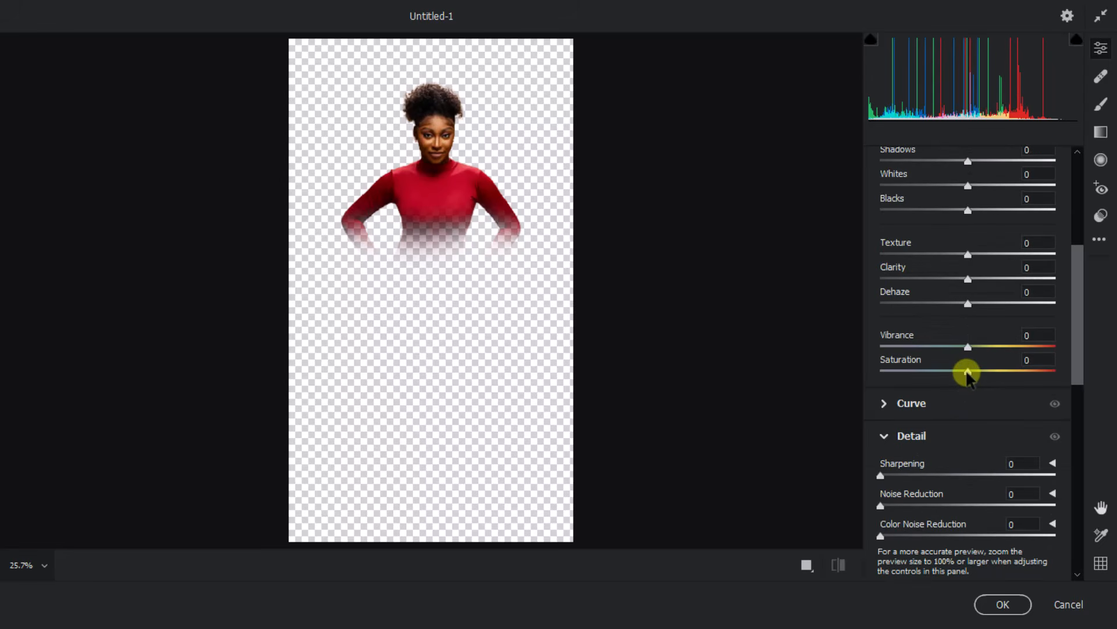
pyautogui.moveTo(968, 373); pyautogui.dragTo(976, 374)
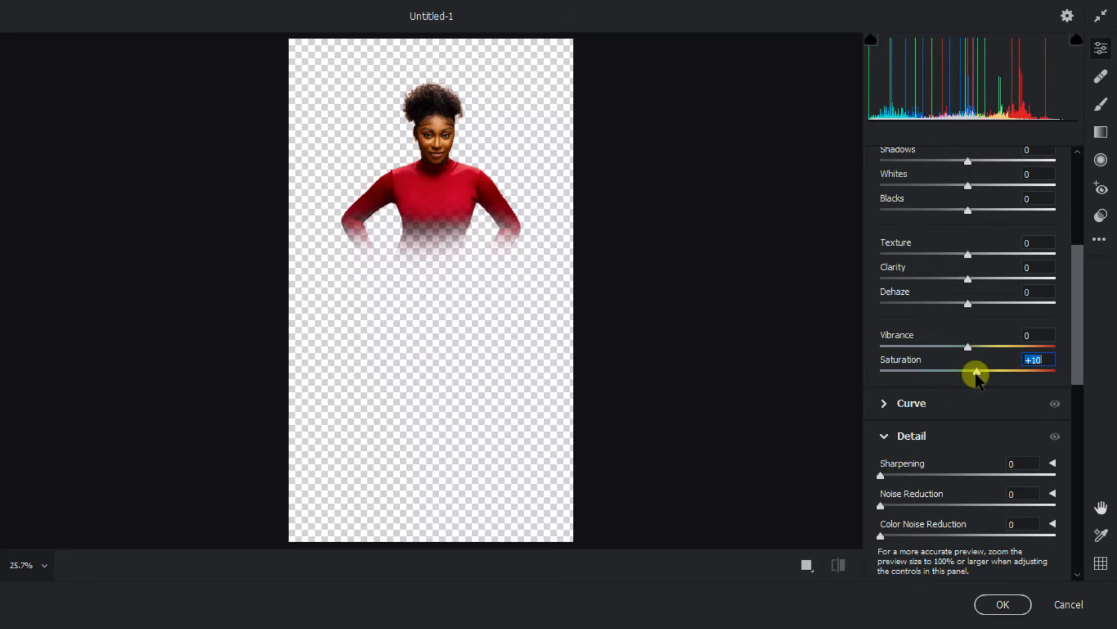
# - Set Exposure to +0.40, Contrast to +4 and Highlights to +3 for the large woman, and apply the Camera Raw Filter
pyautogui.scroll(5, 977, 376)
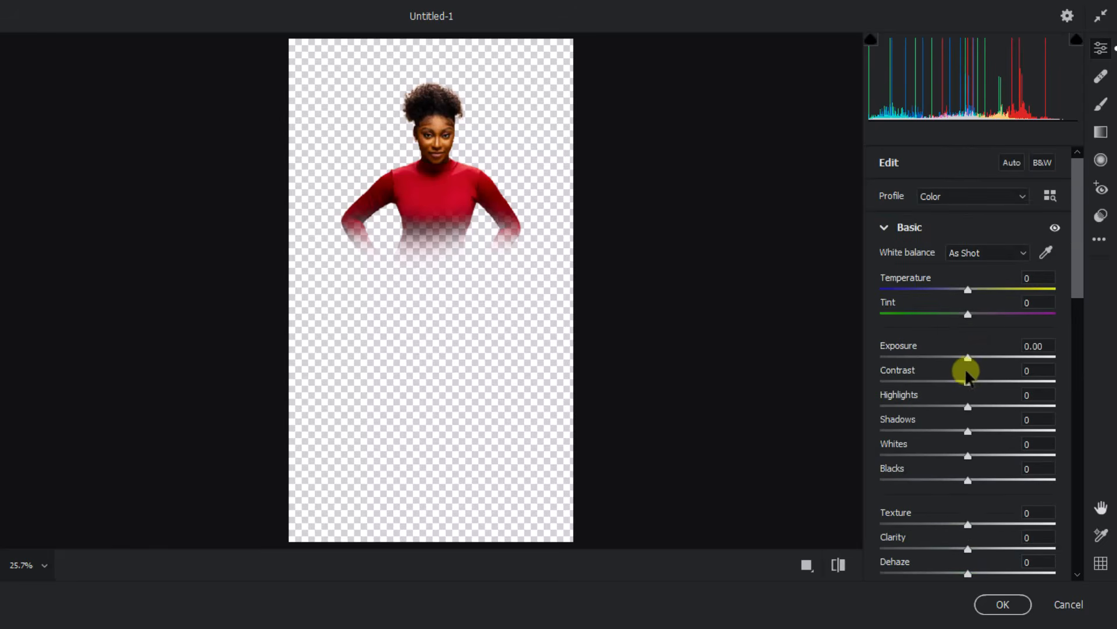
pyautogui.moveTo(967, 357); pyautogui.dragTo(972, 383)
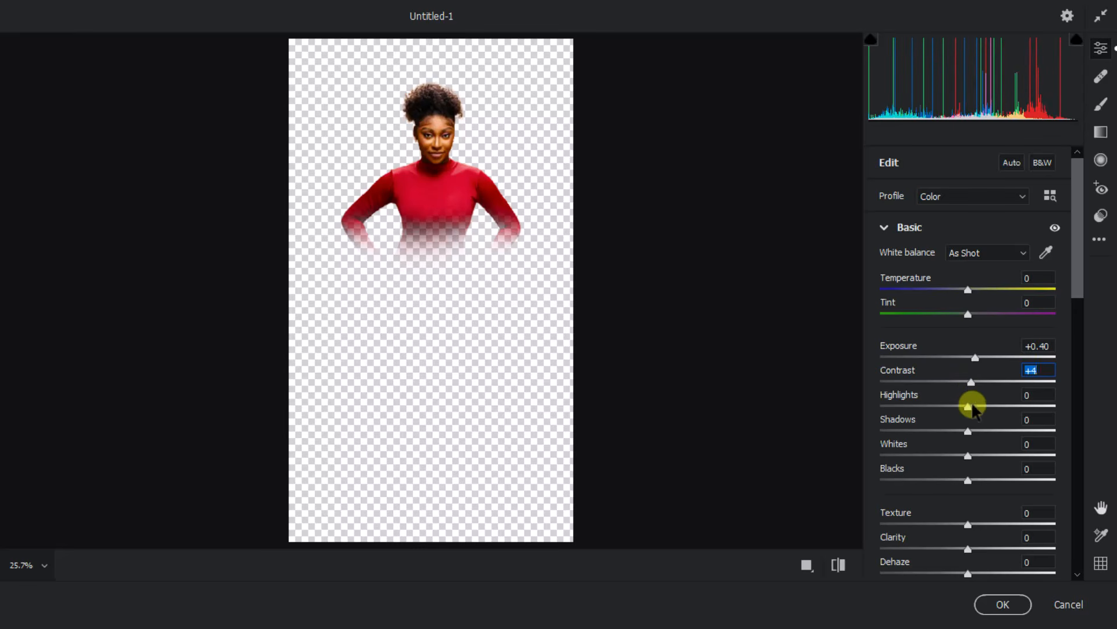
pyautogui.moveTo(968, 407); pyautogui.dragTo(971, 406)
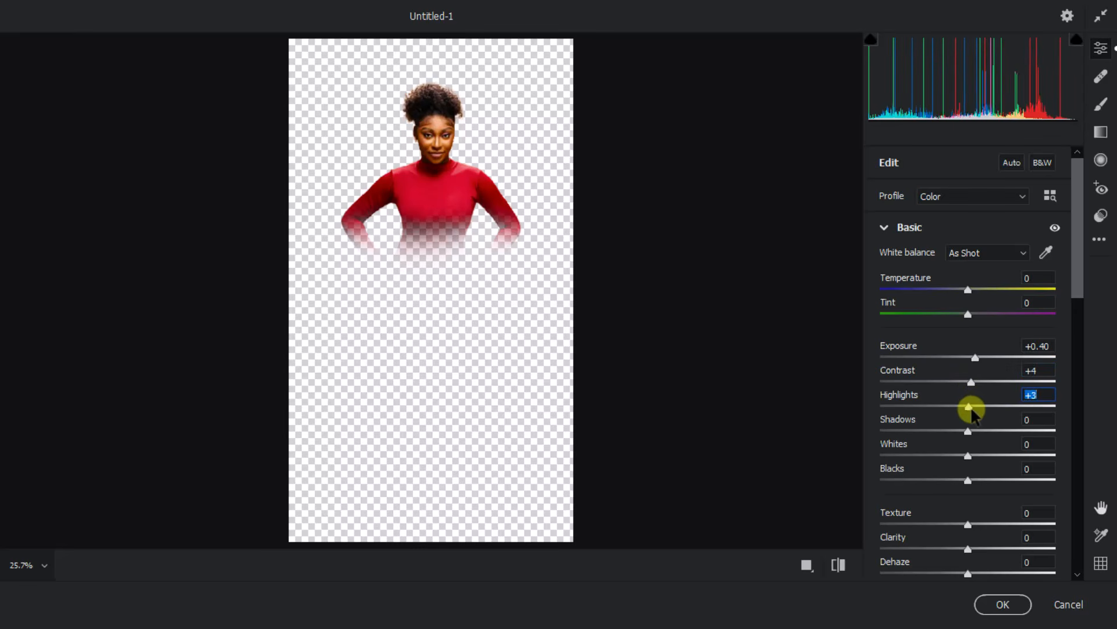
pyautogui.scroll(-3, 973, 463)
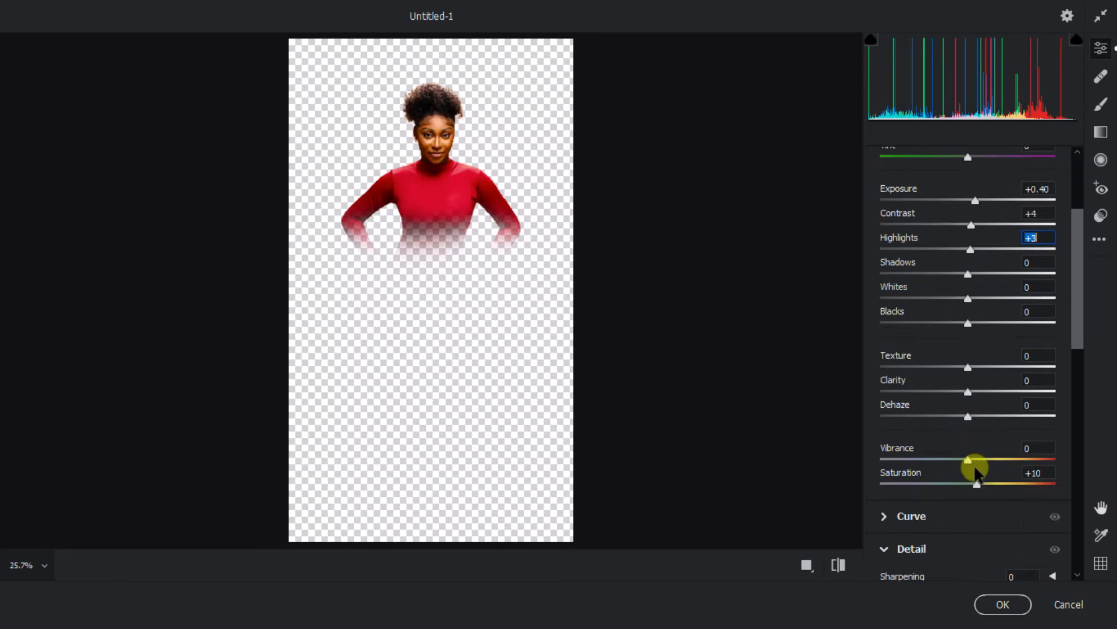
pyautogui.moveTo(433, 619)
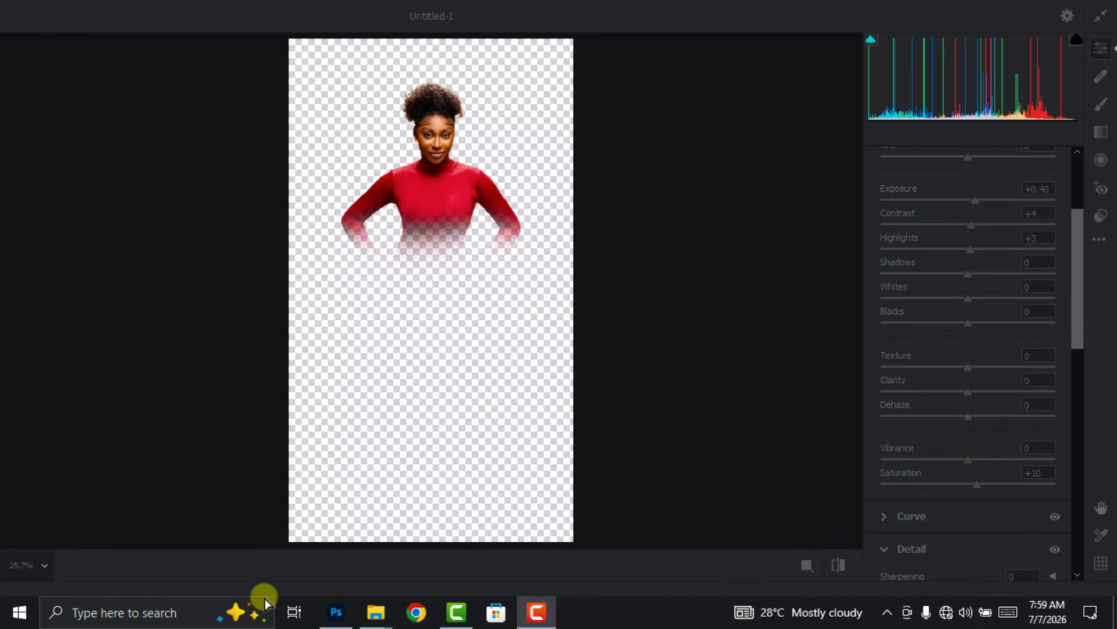
pyautogui.click(837, 527)
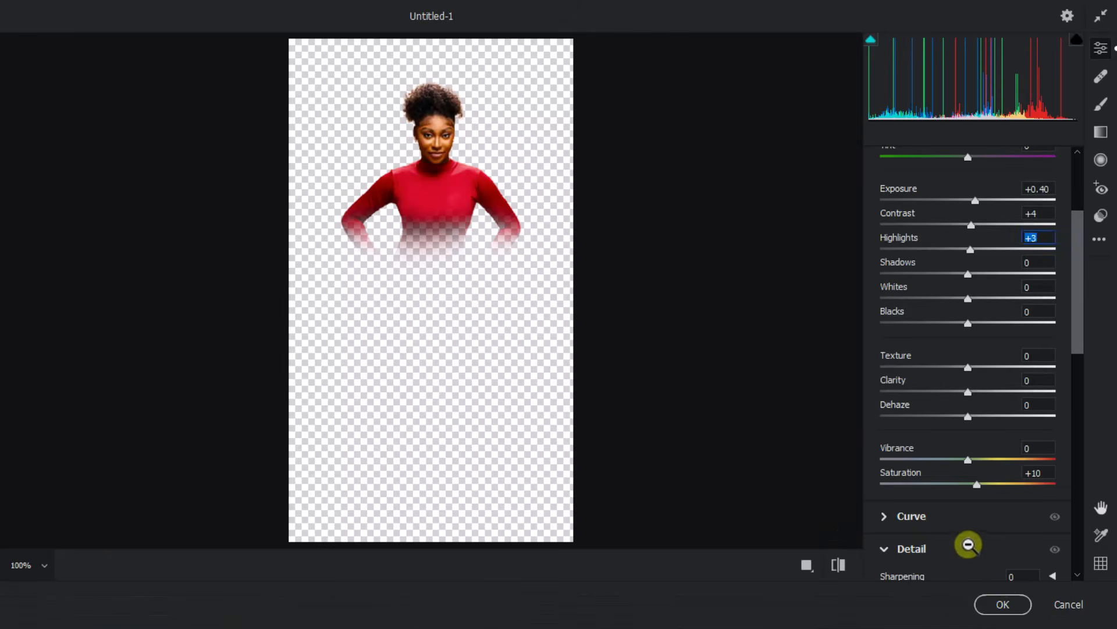
pyautogui.click(850, 508)
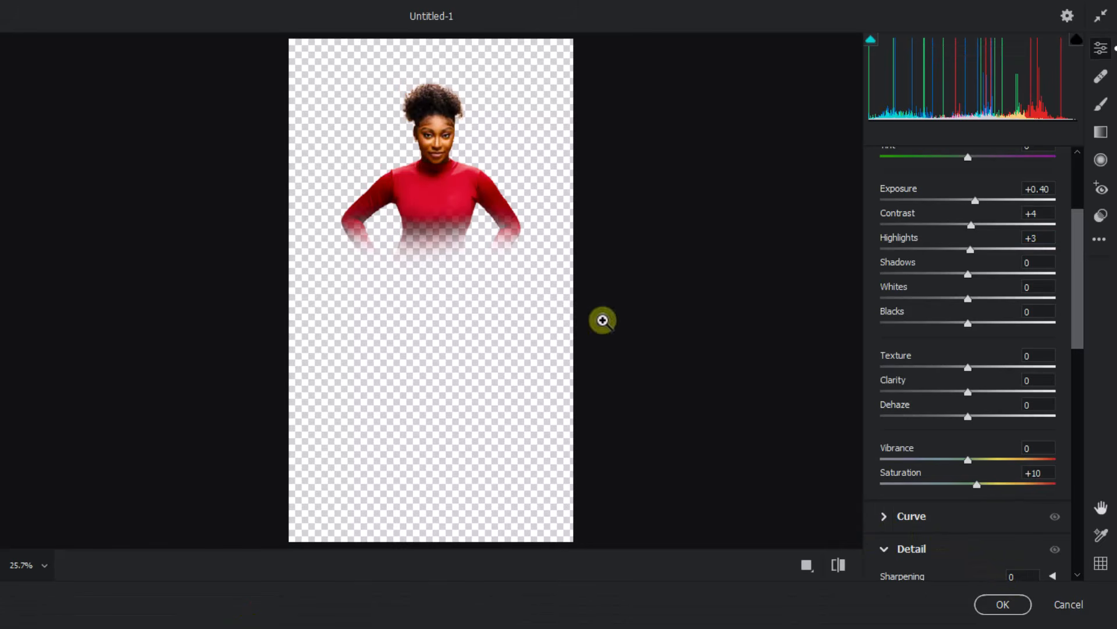
pyautogui.click(1004, 604)
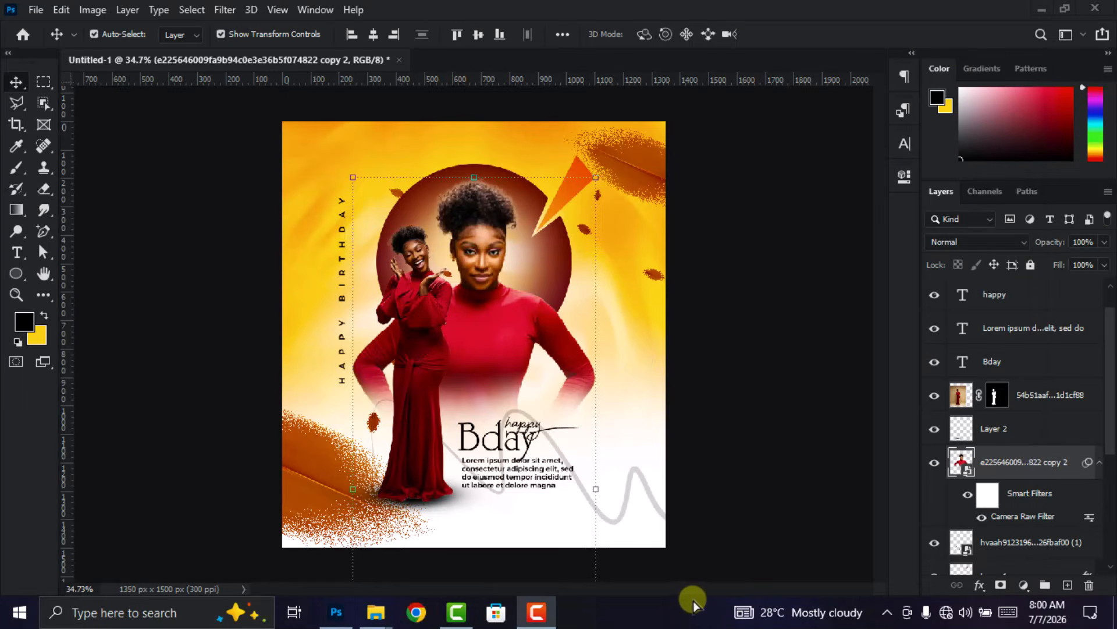
pyautogui.click(409, 281)
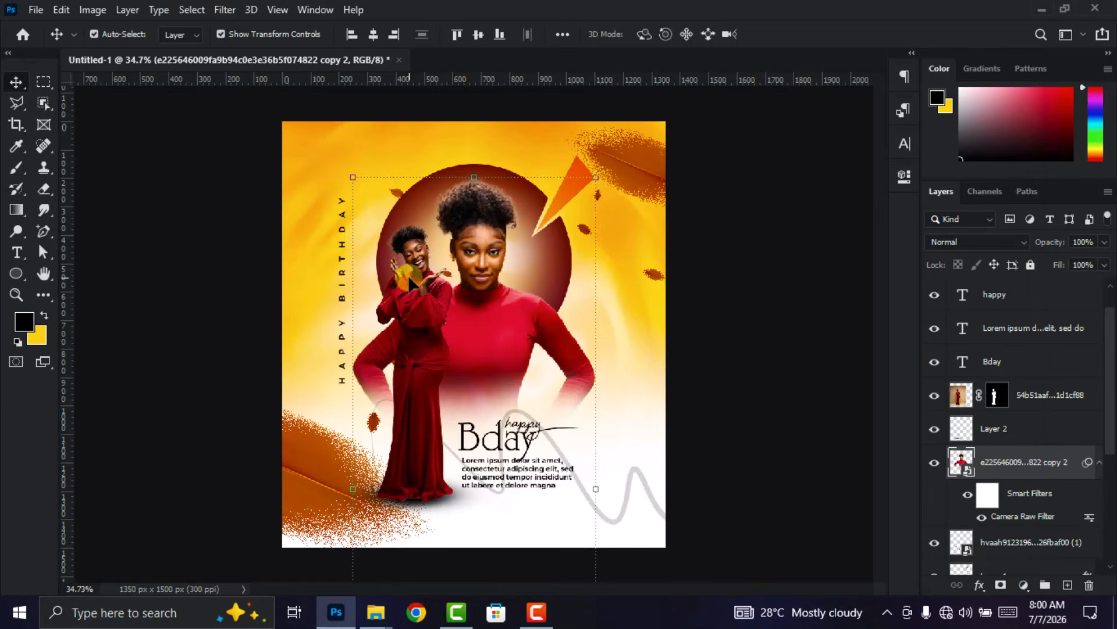
pyautogui.click(410, 280)
pyautogui.click(769, 260)
pyautogui.scroll(-2, 750, 261)
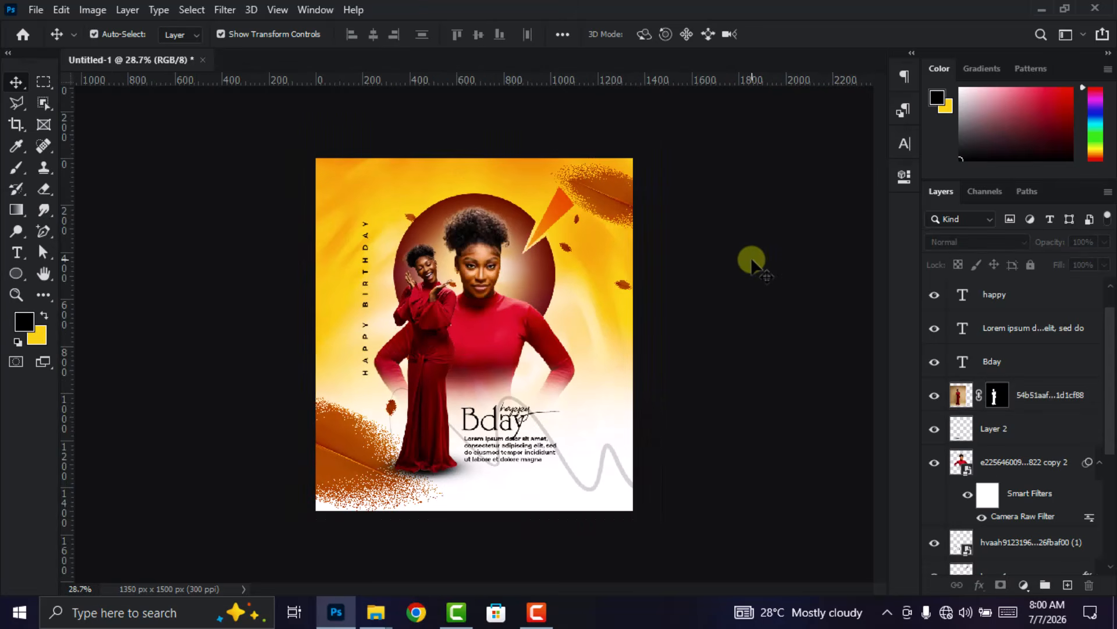